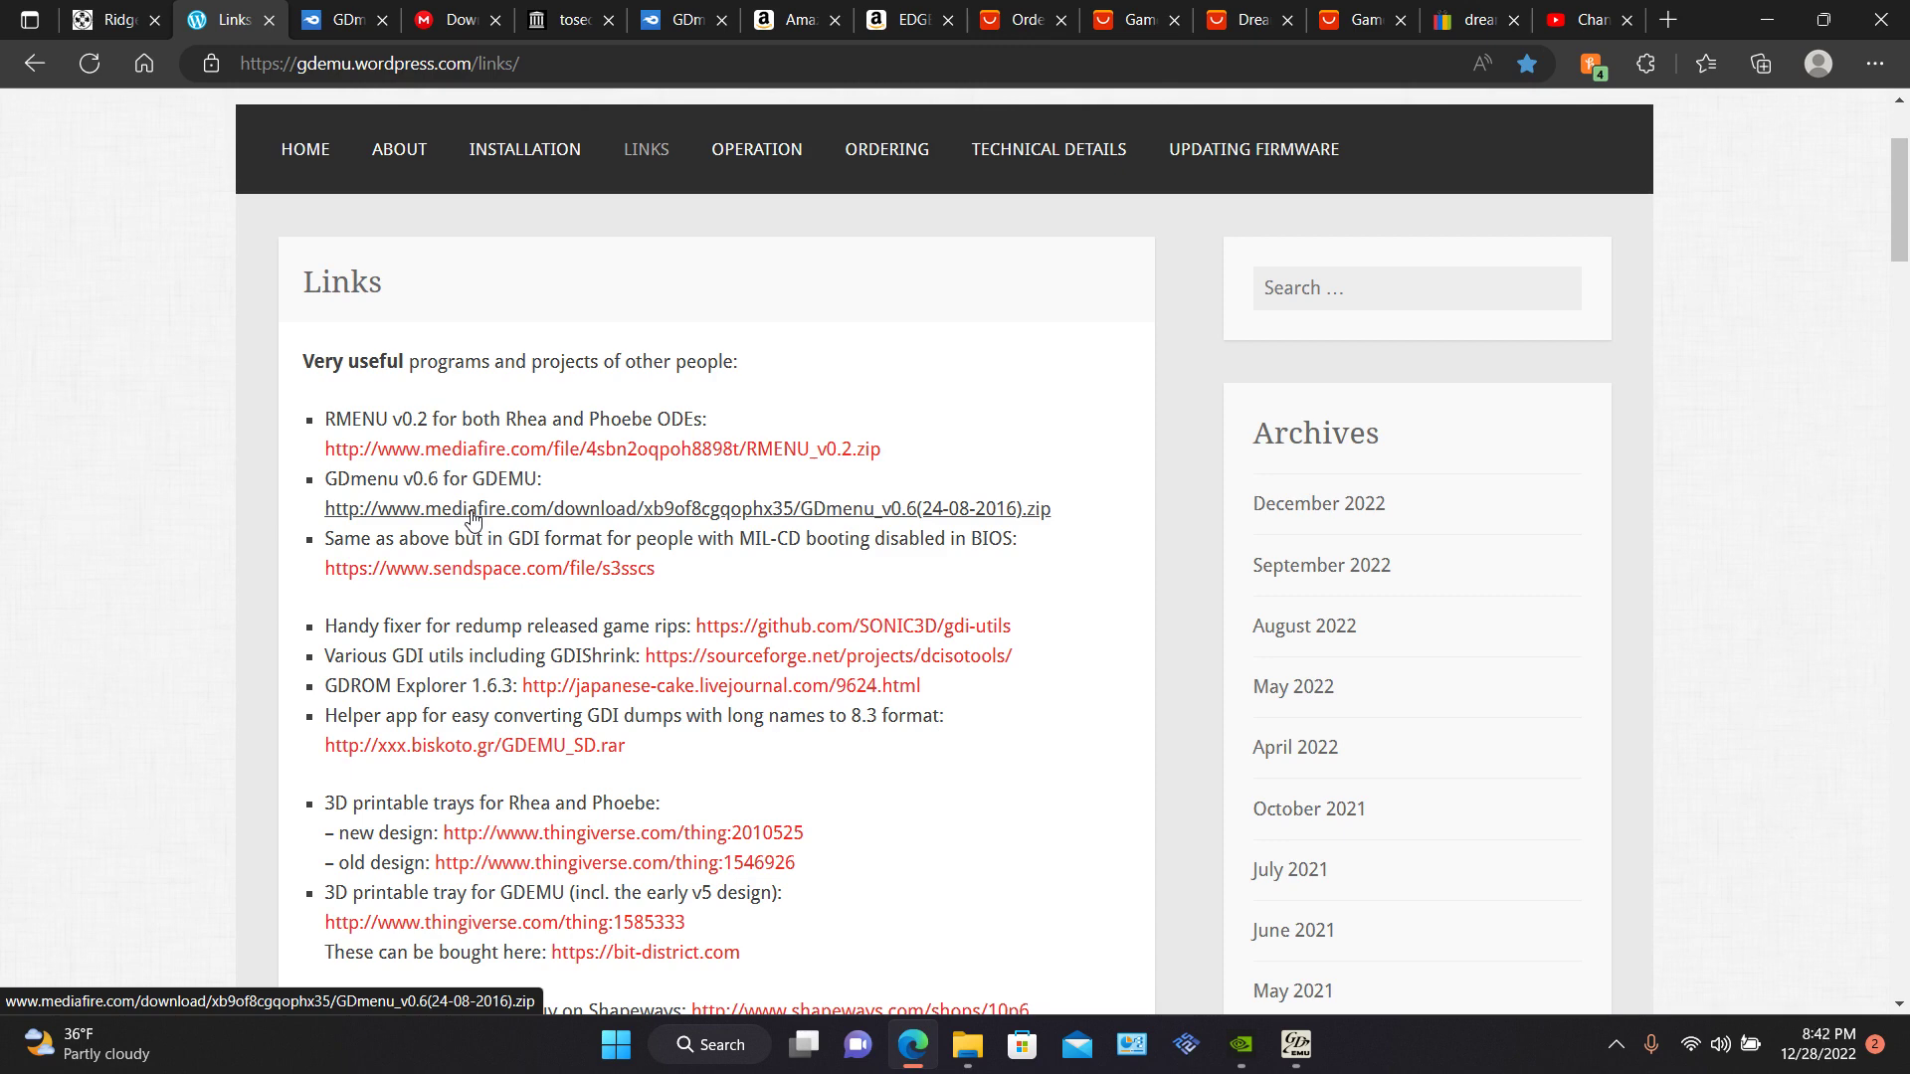
Download GDmenu v0.6 for GDEMU from the links page and delete the duplicate downloaded zip.
click(472, 511)
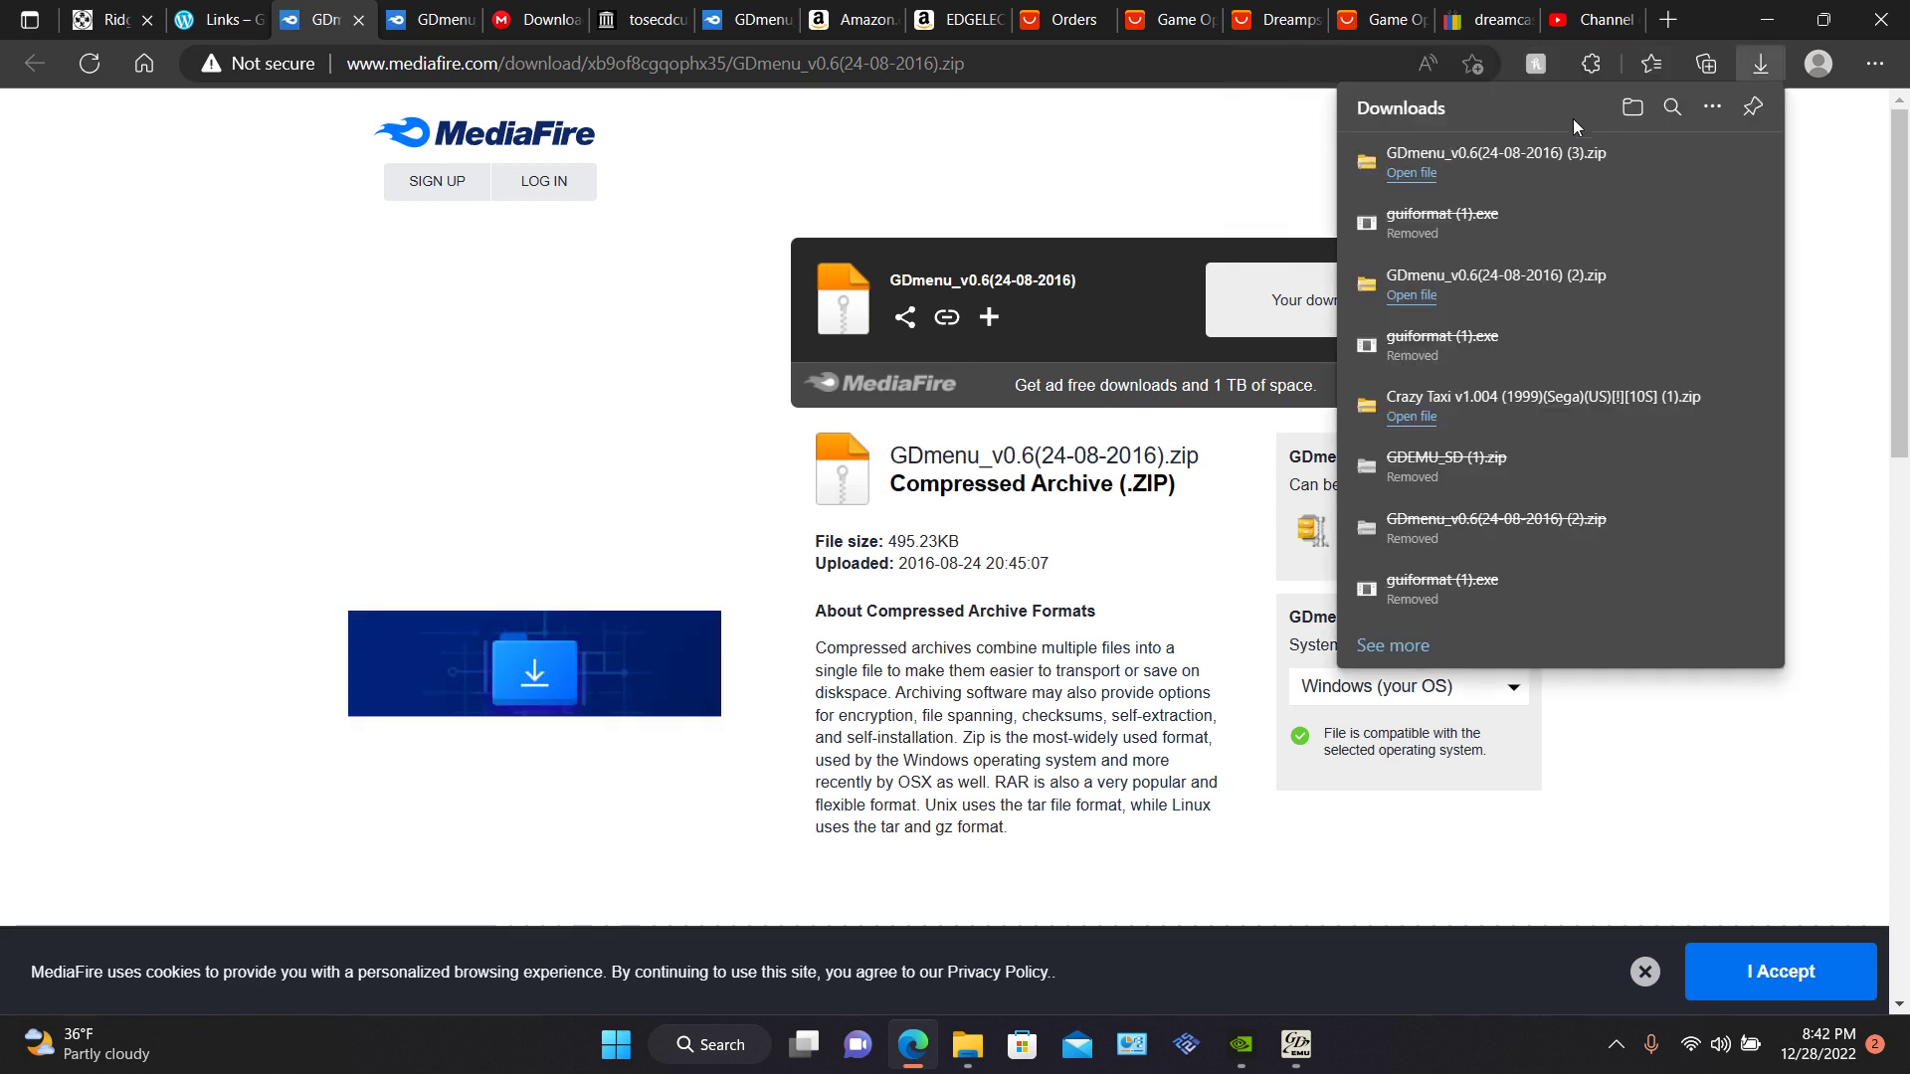
click(1739, 160)
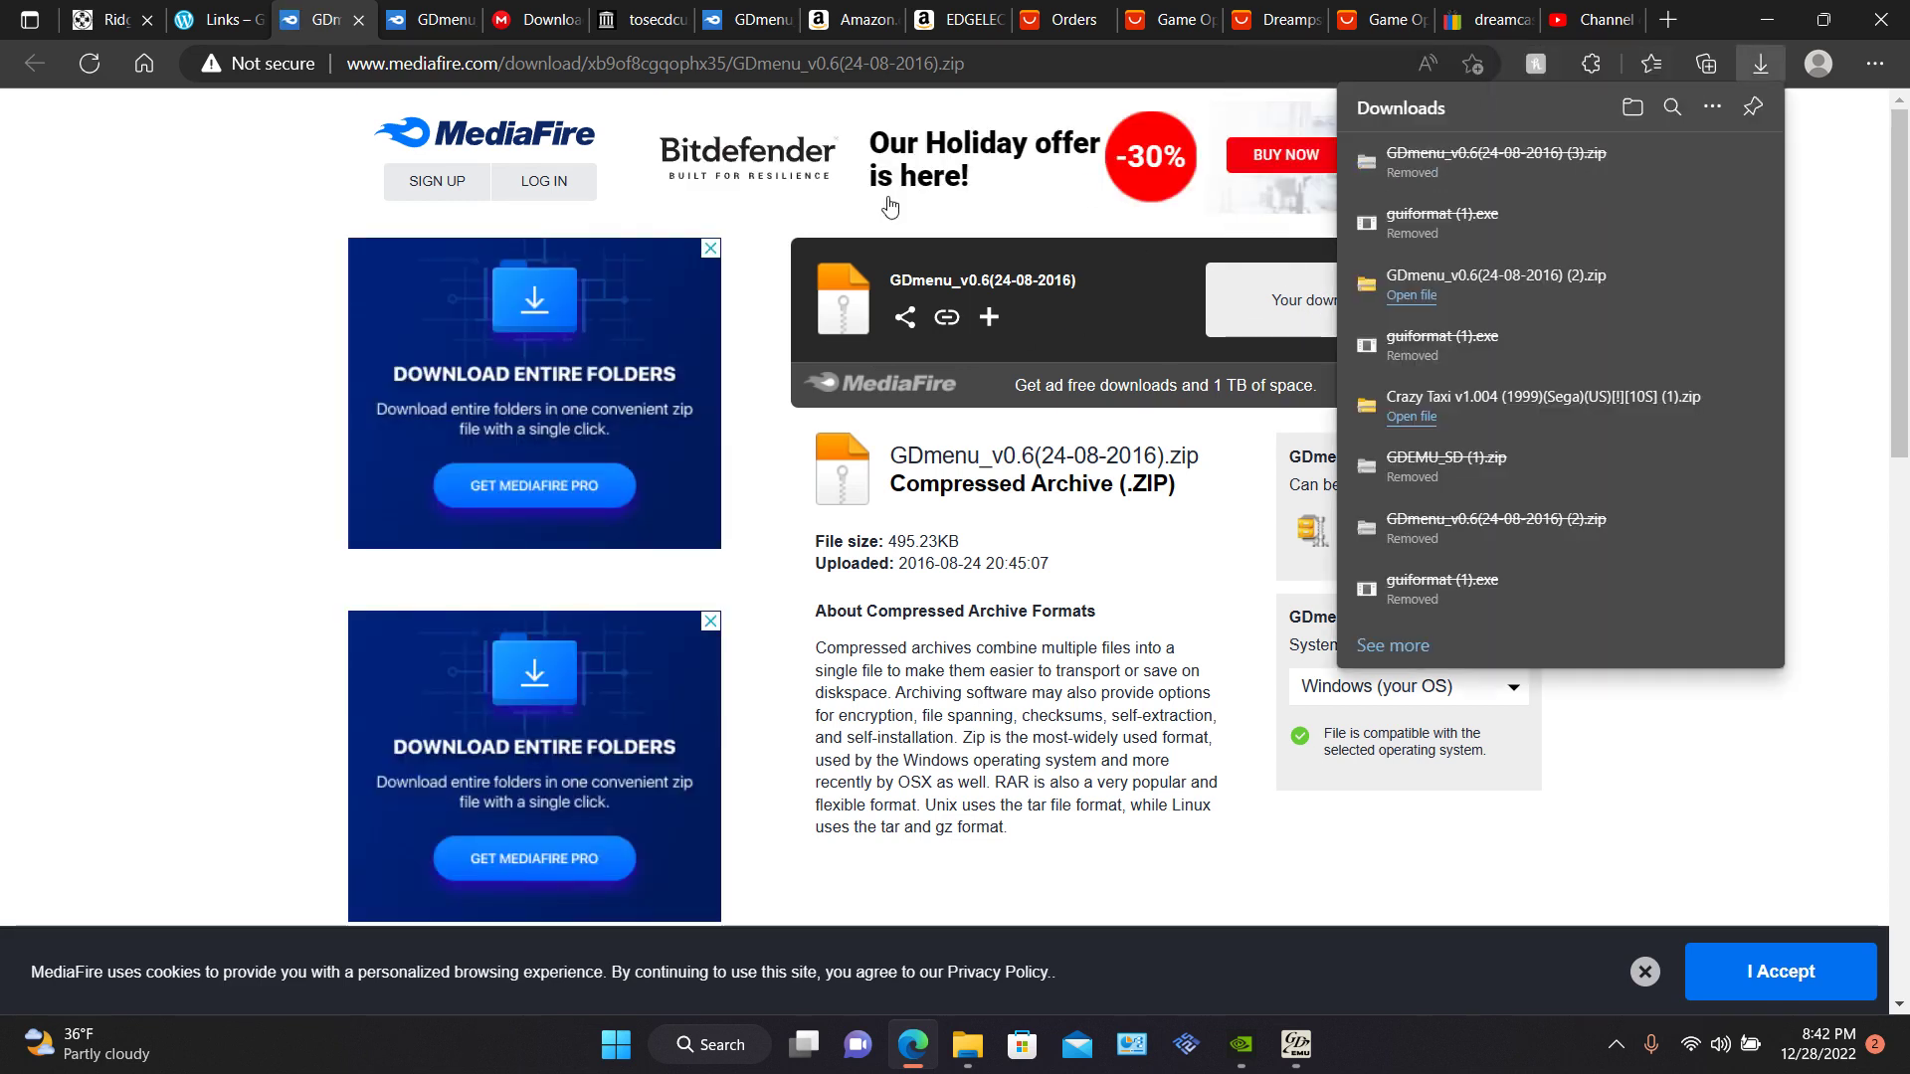
Review the GDEMU_SD.zip page on MEGA and browse the tosecdcus20190822 game list on archive.org.
mouse_move(562, 21)
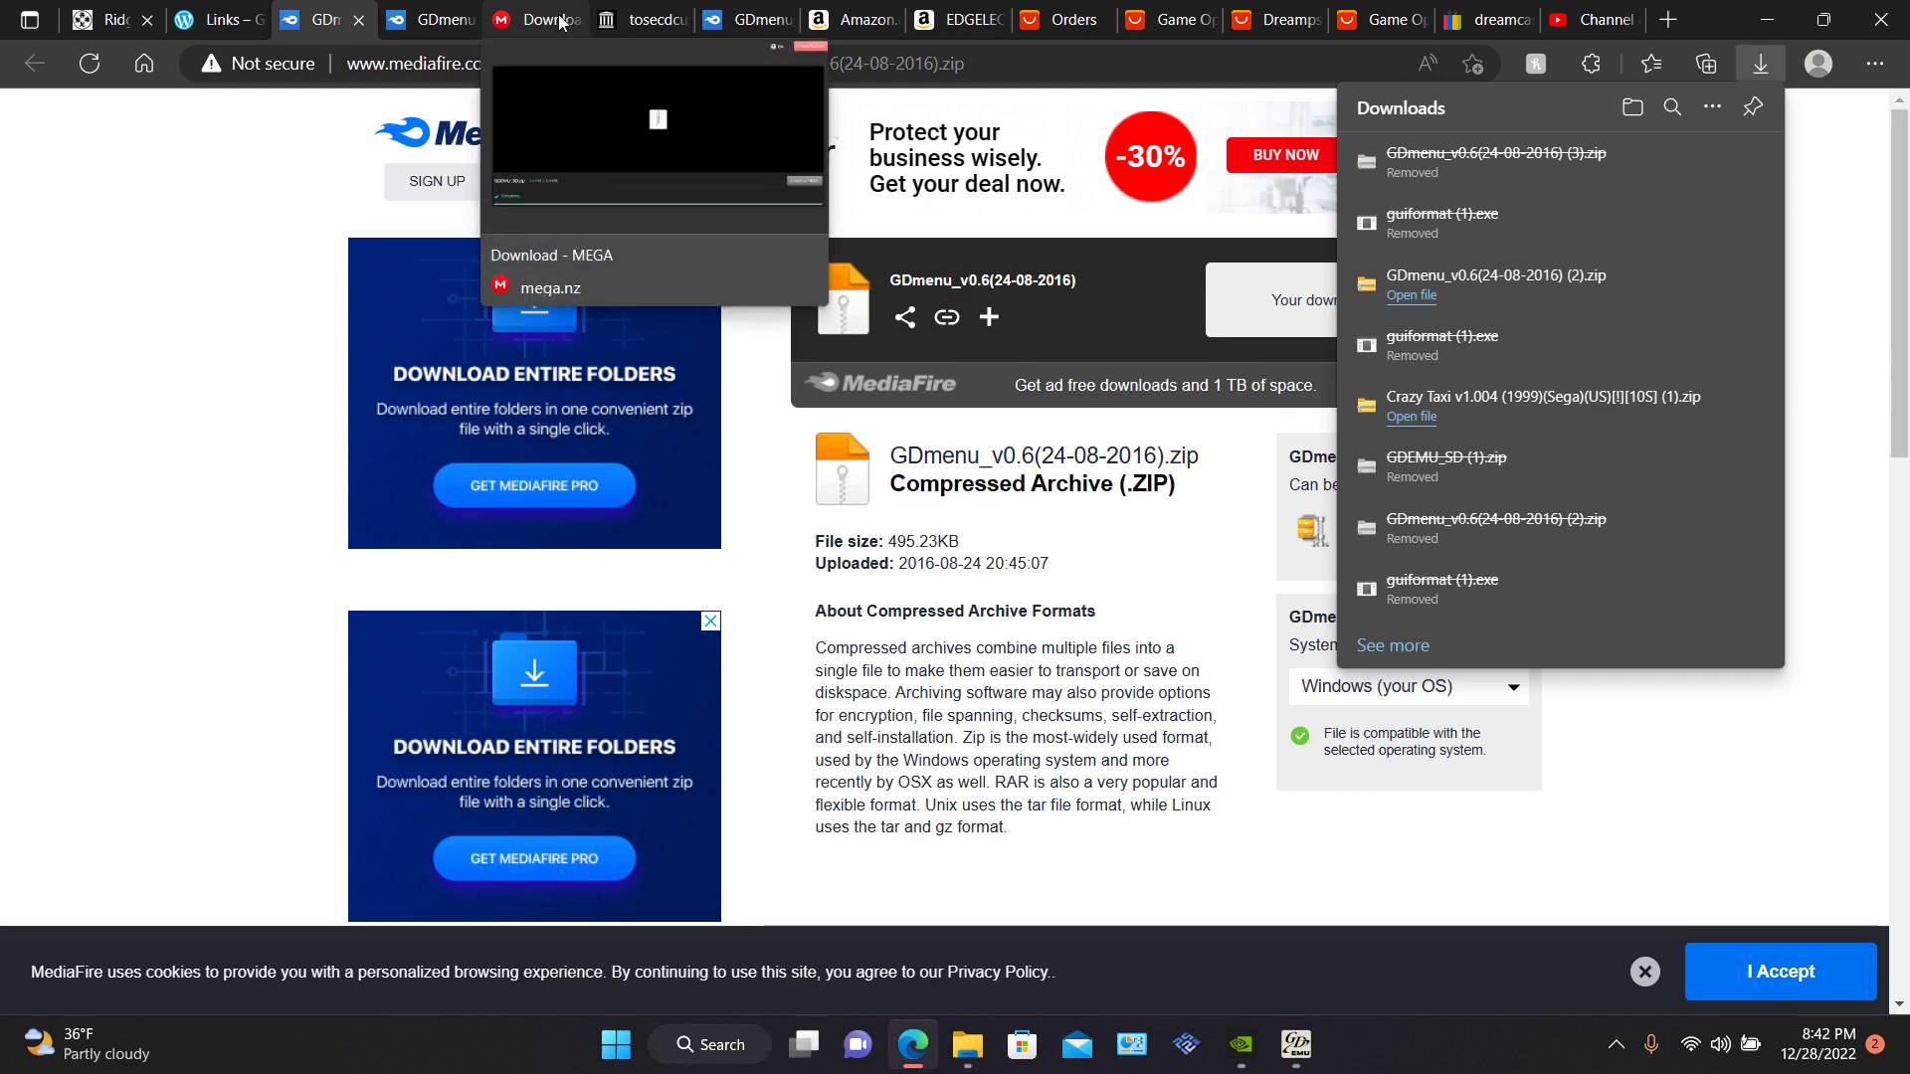
click(555, 14)
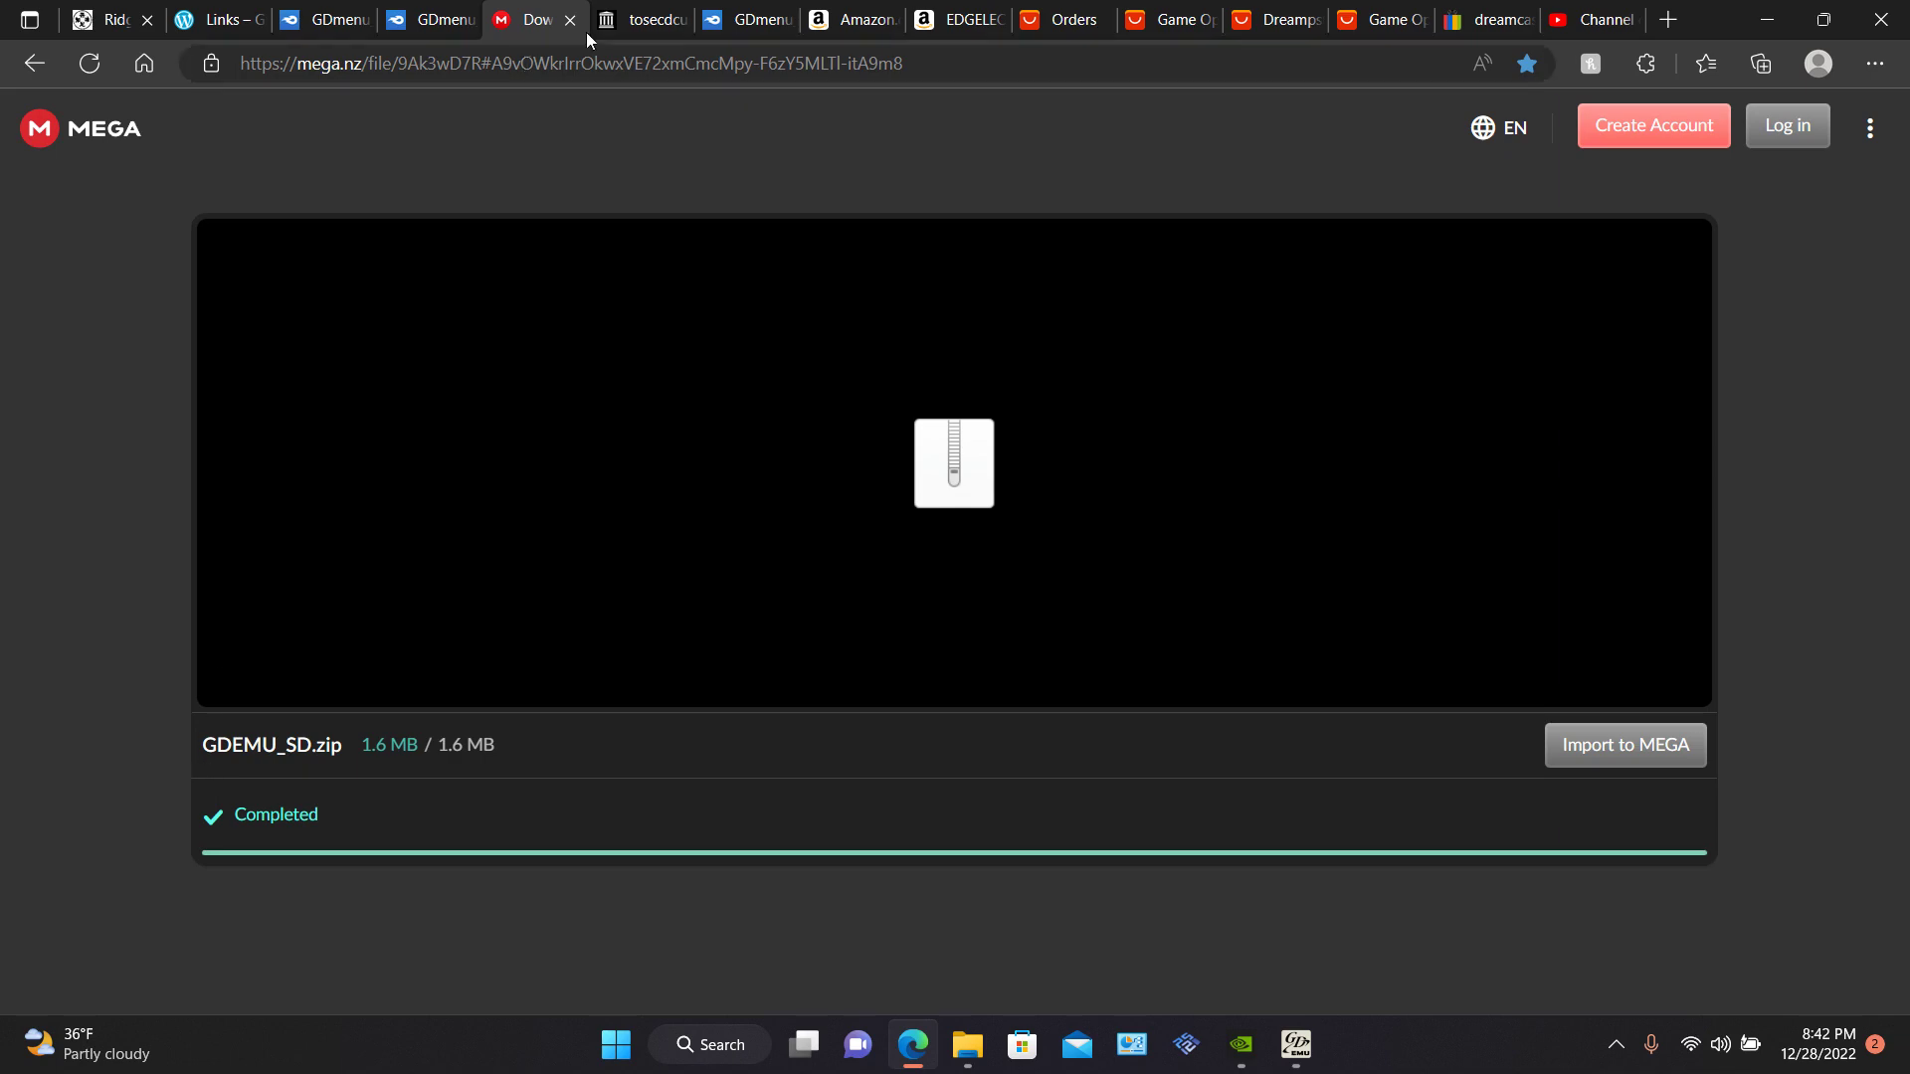
click(614, 28)
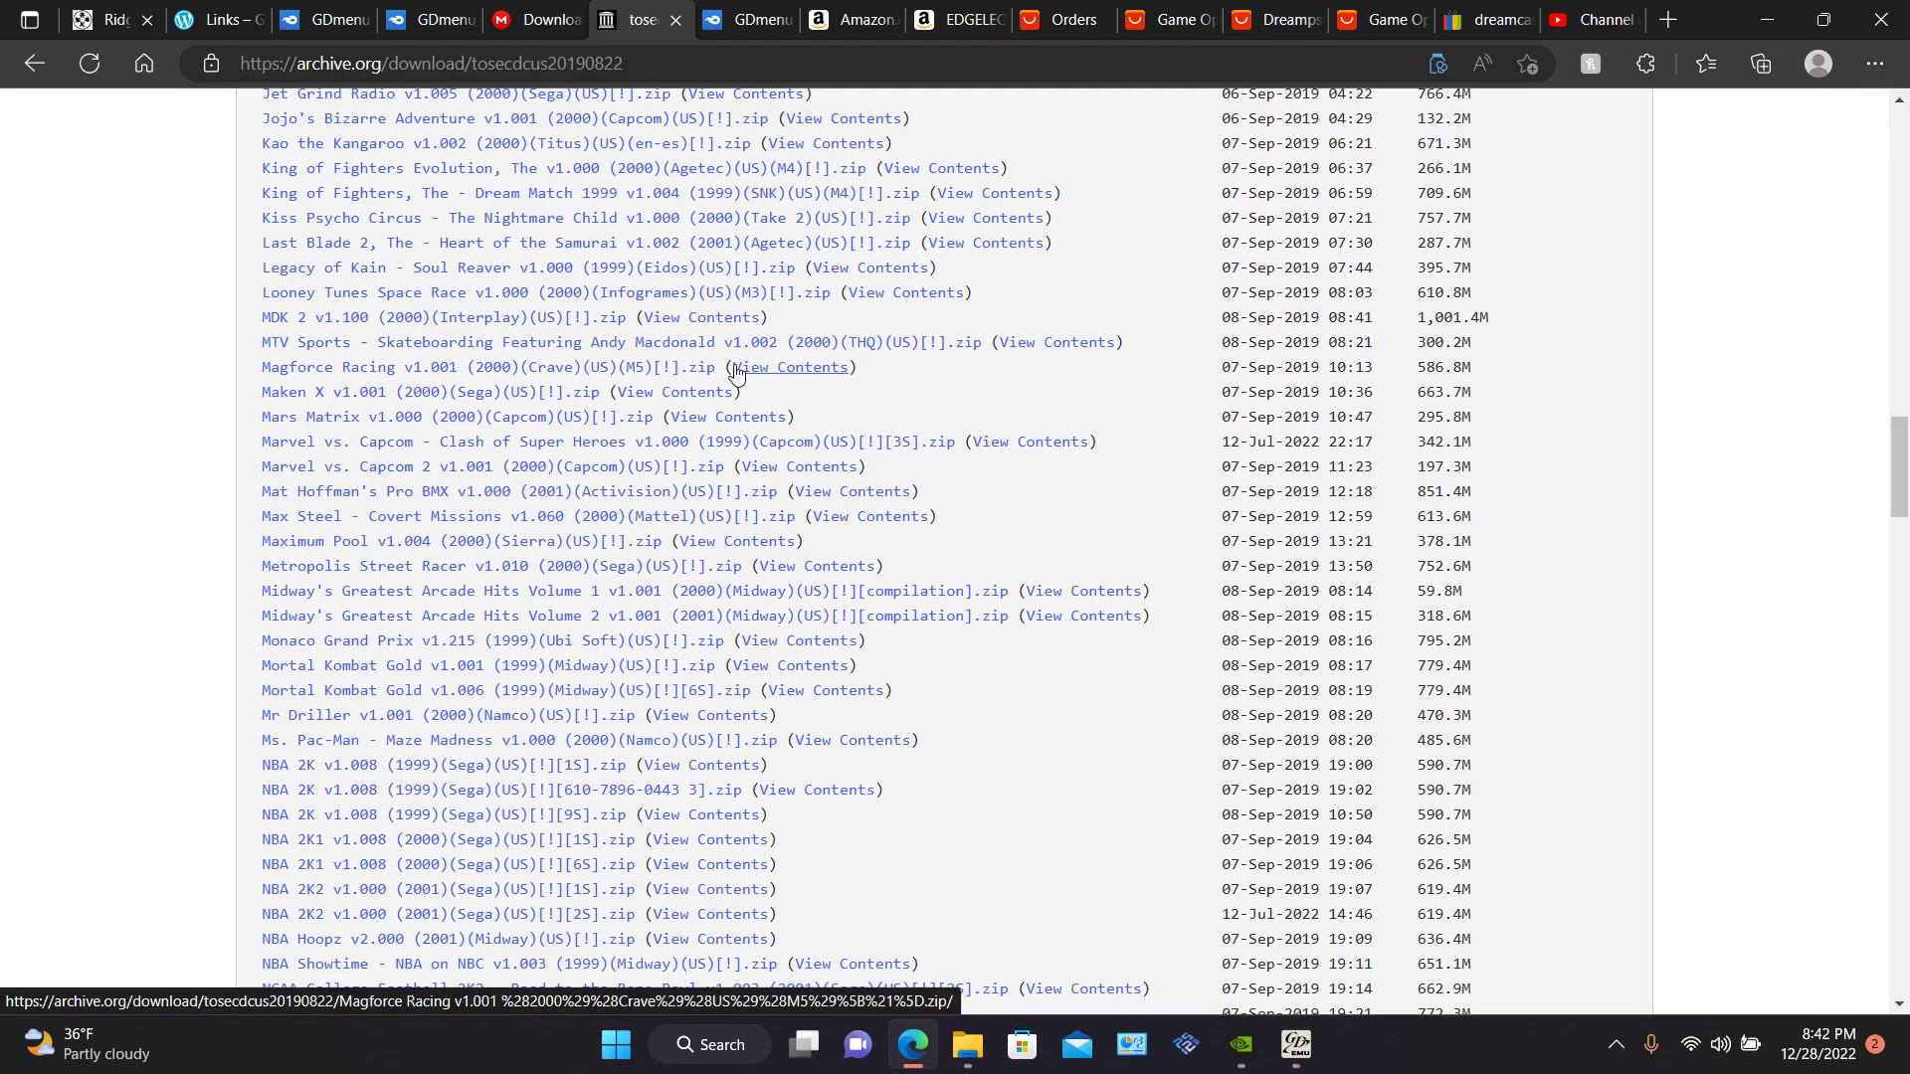
scroll(736, 373, up, 20)
scroll(736, 373, down, 20)
scroll(736, 373, down, 5)
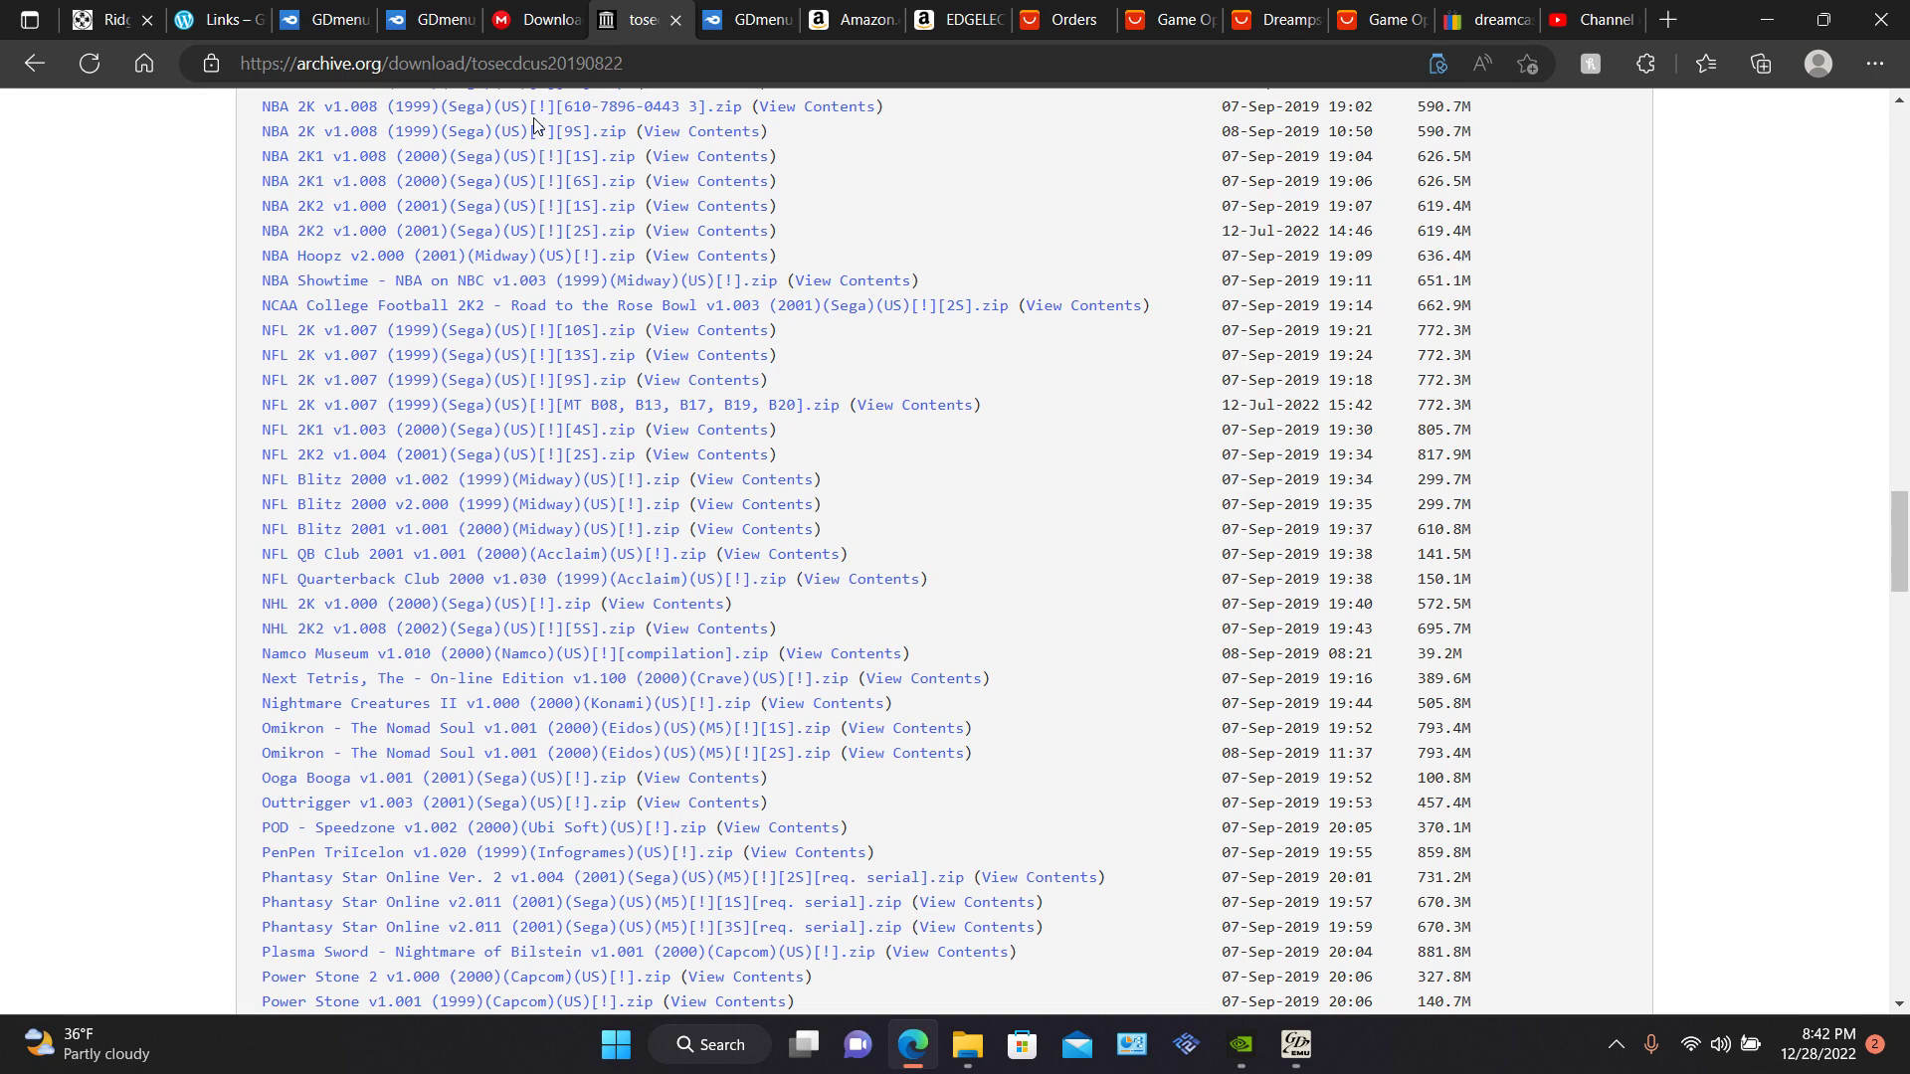
click(1757, 20)
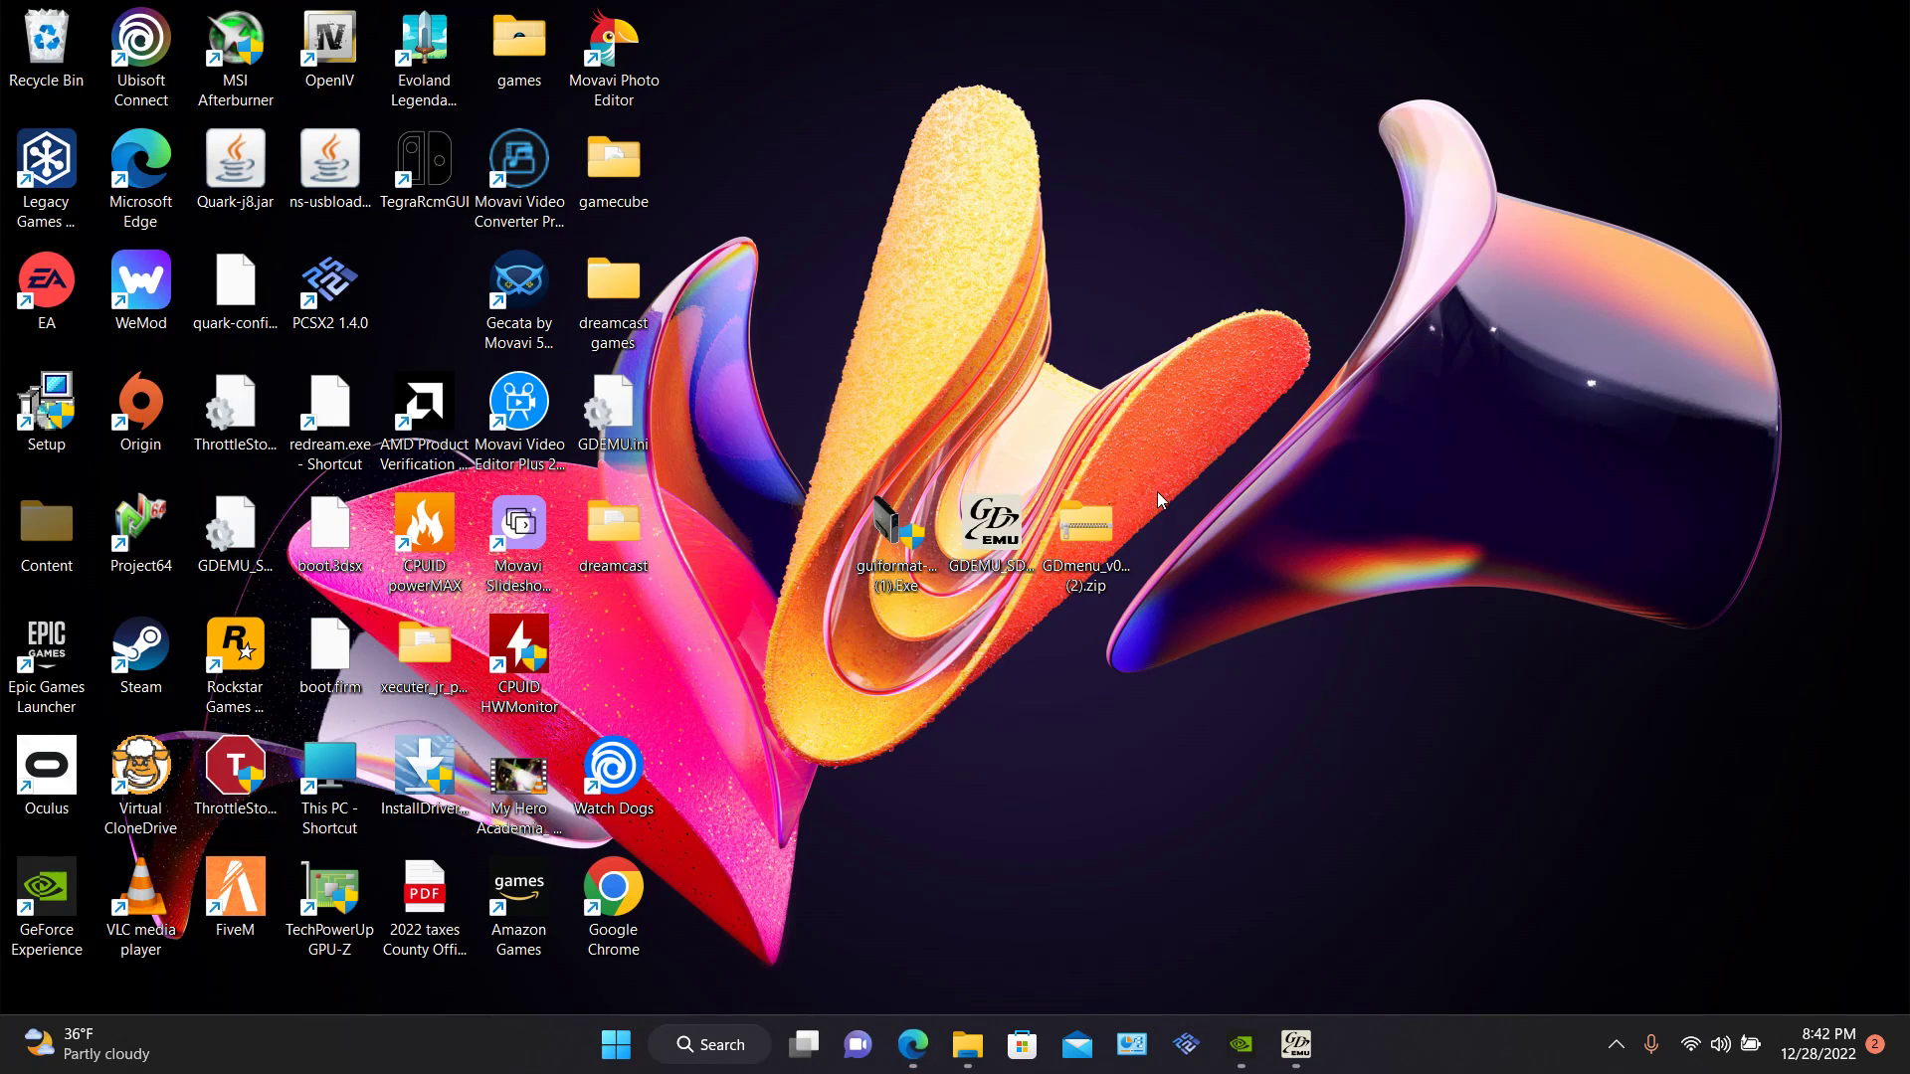
Run the guiformat tool, select drive E:\ with a 32768 allocation unit size, and close it without formatting.
double_click(900, 543)
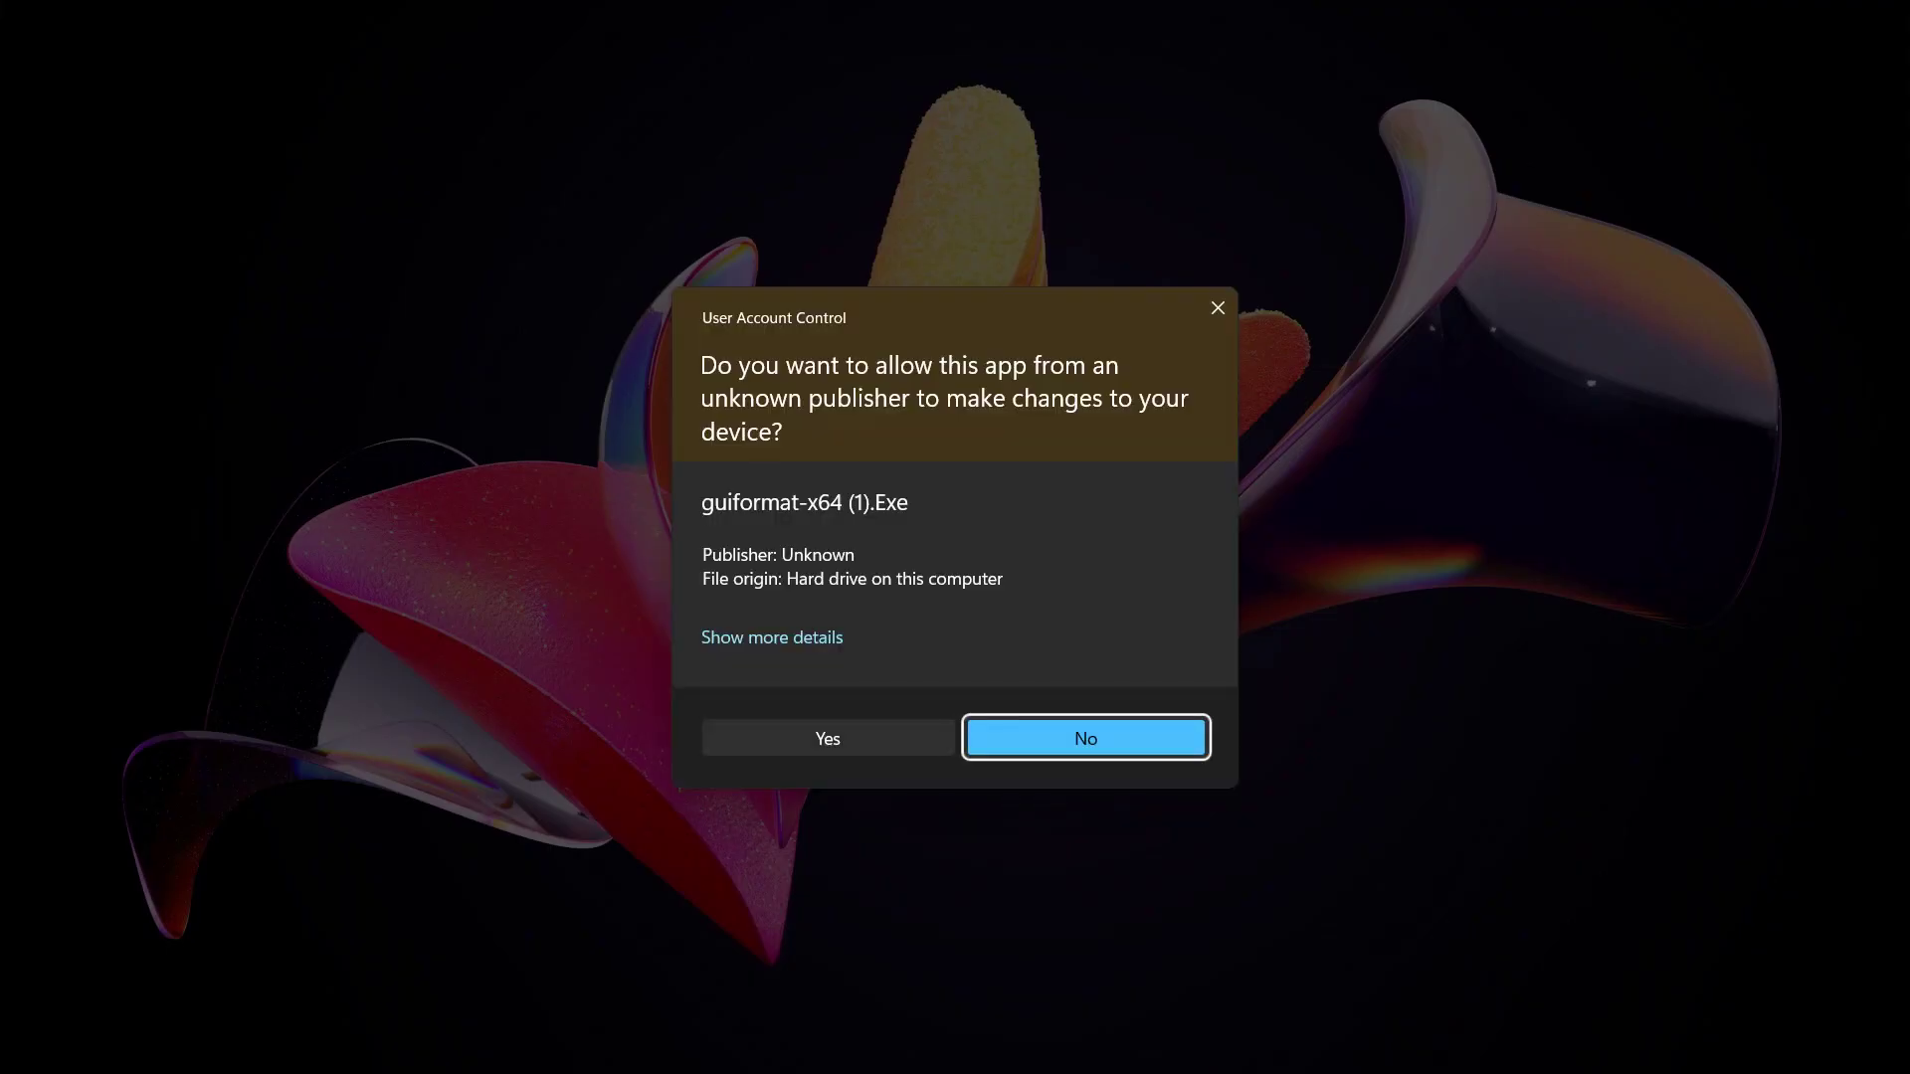
click(808, 746)
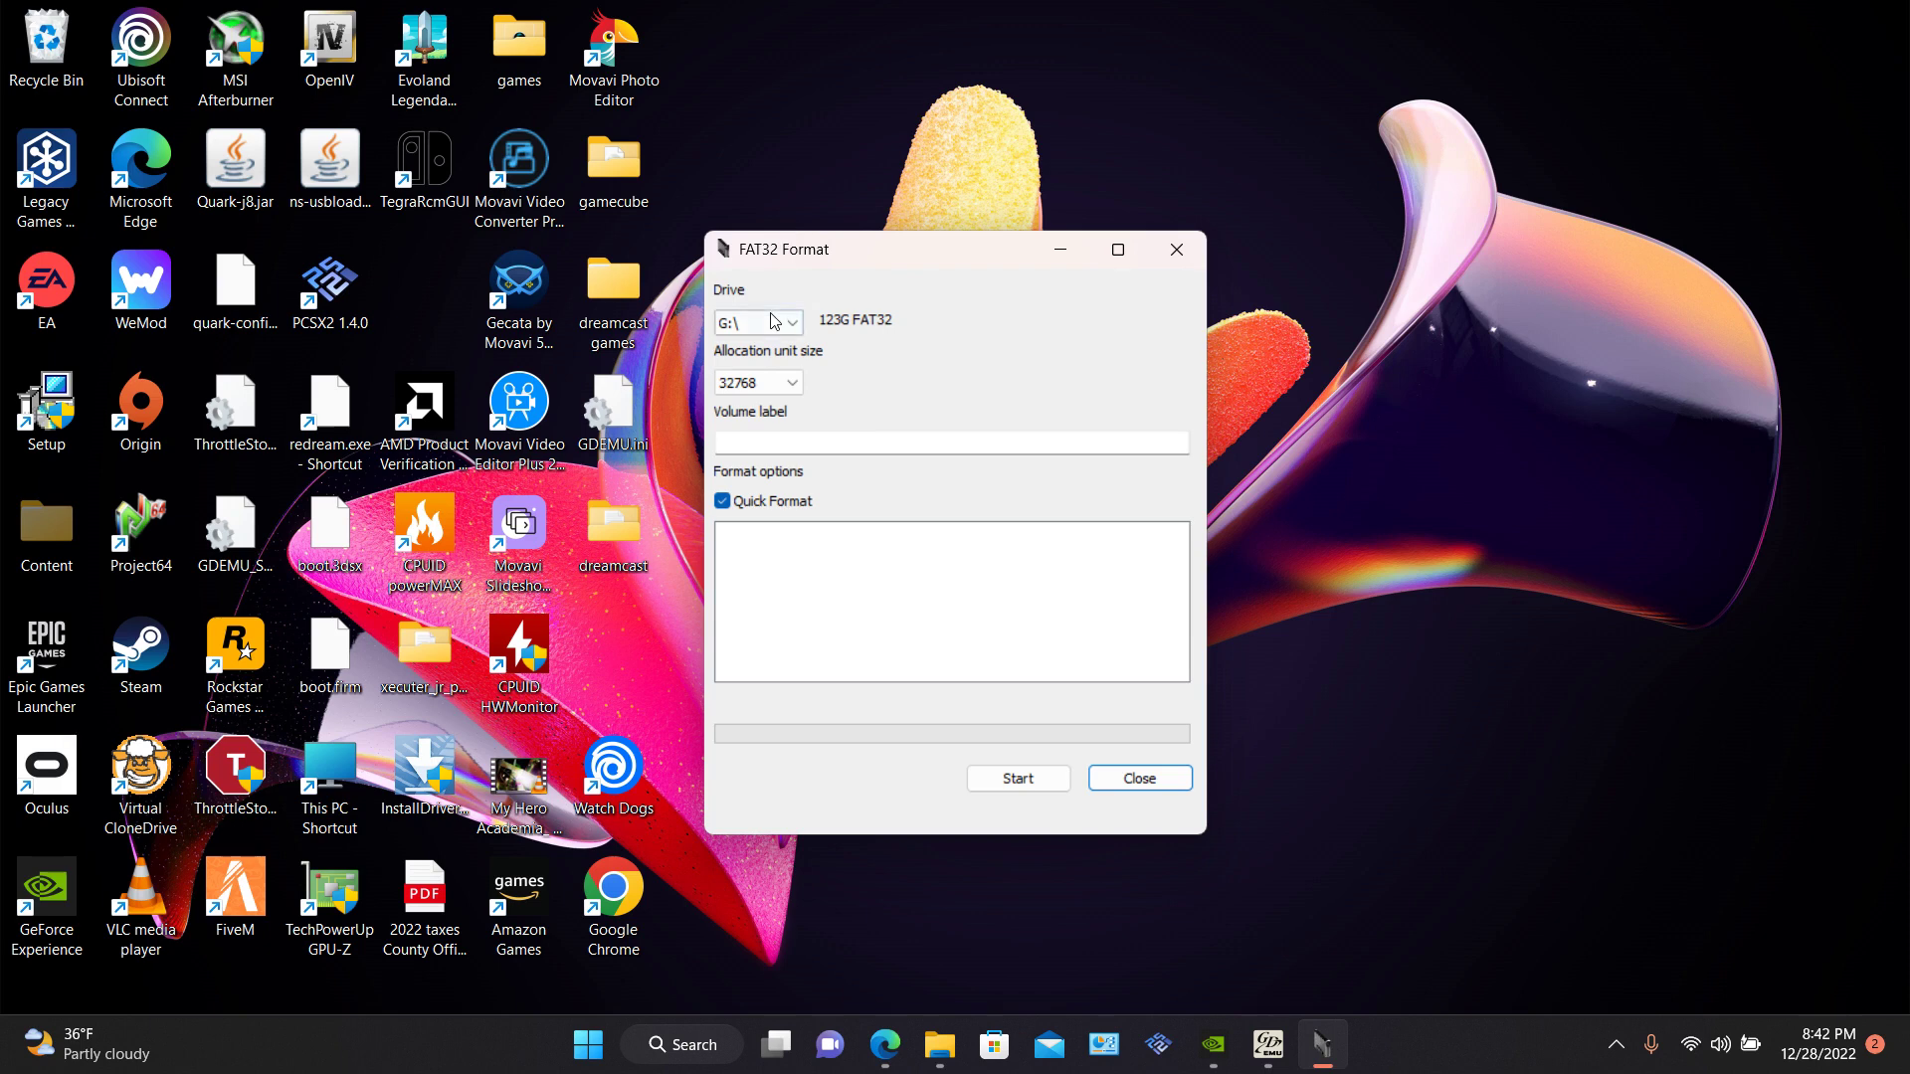
click(765, 322)
click(760, 382)
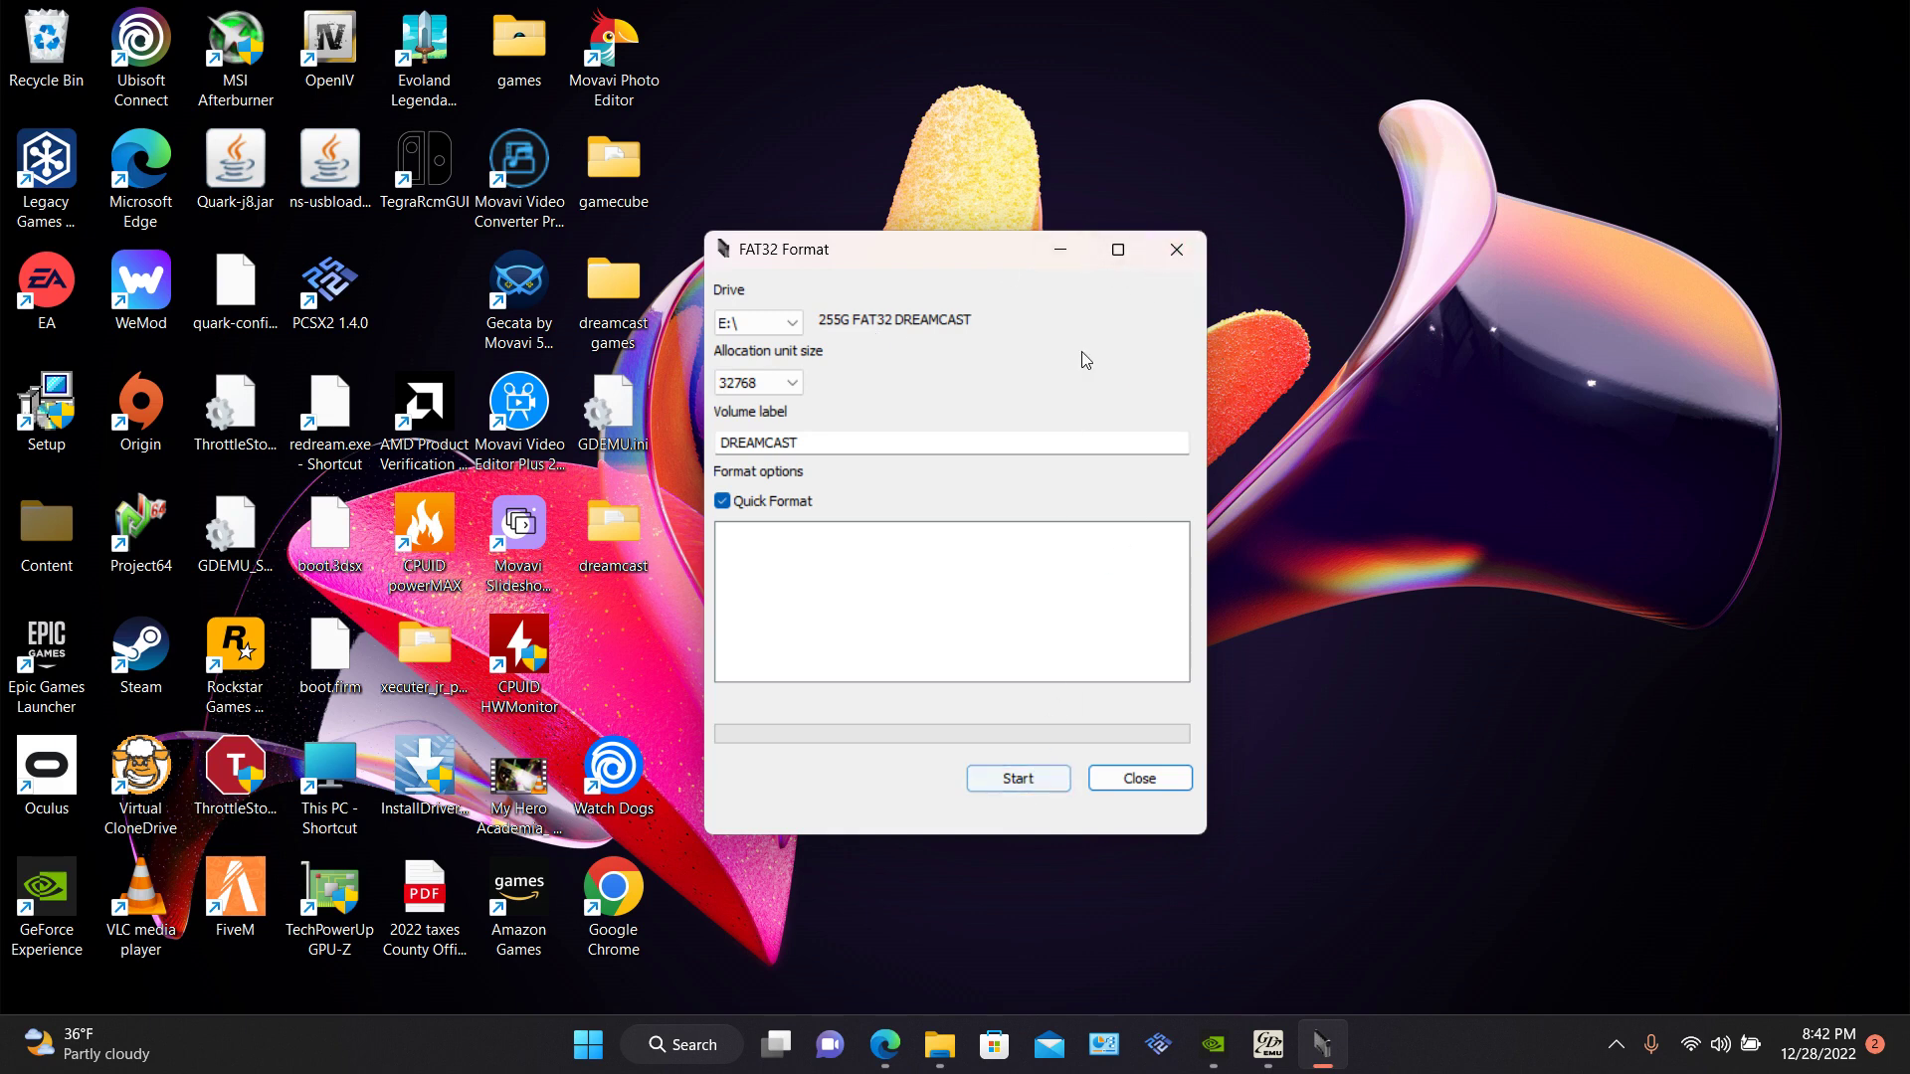
click(1176, 249)
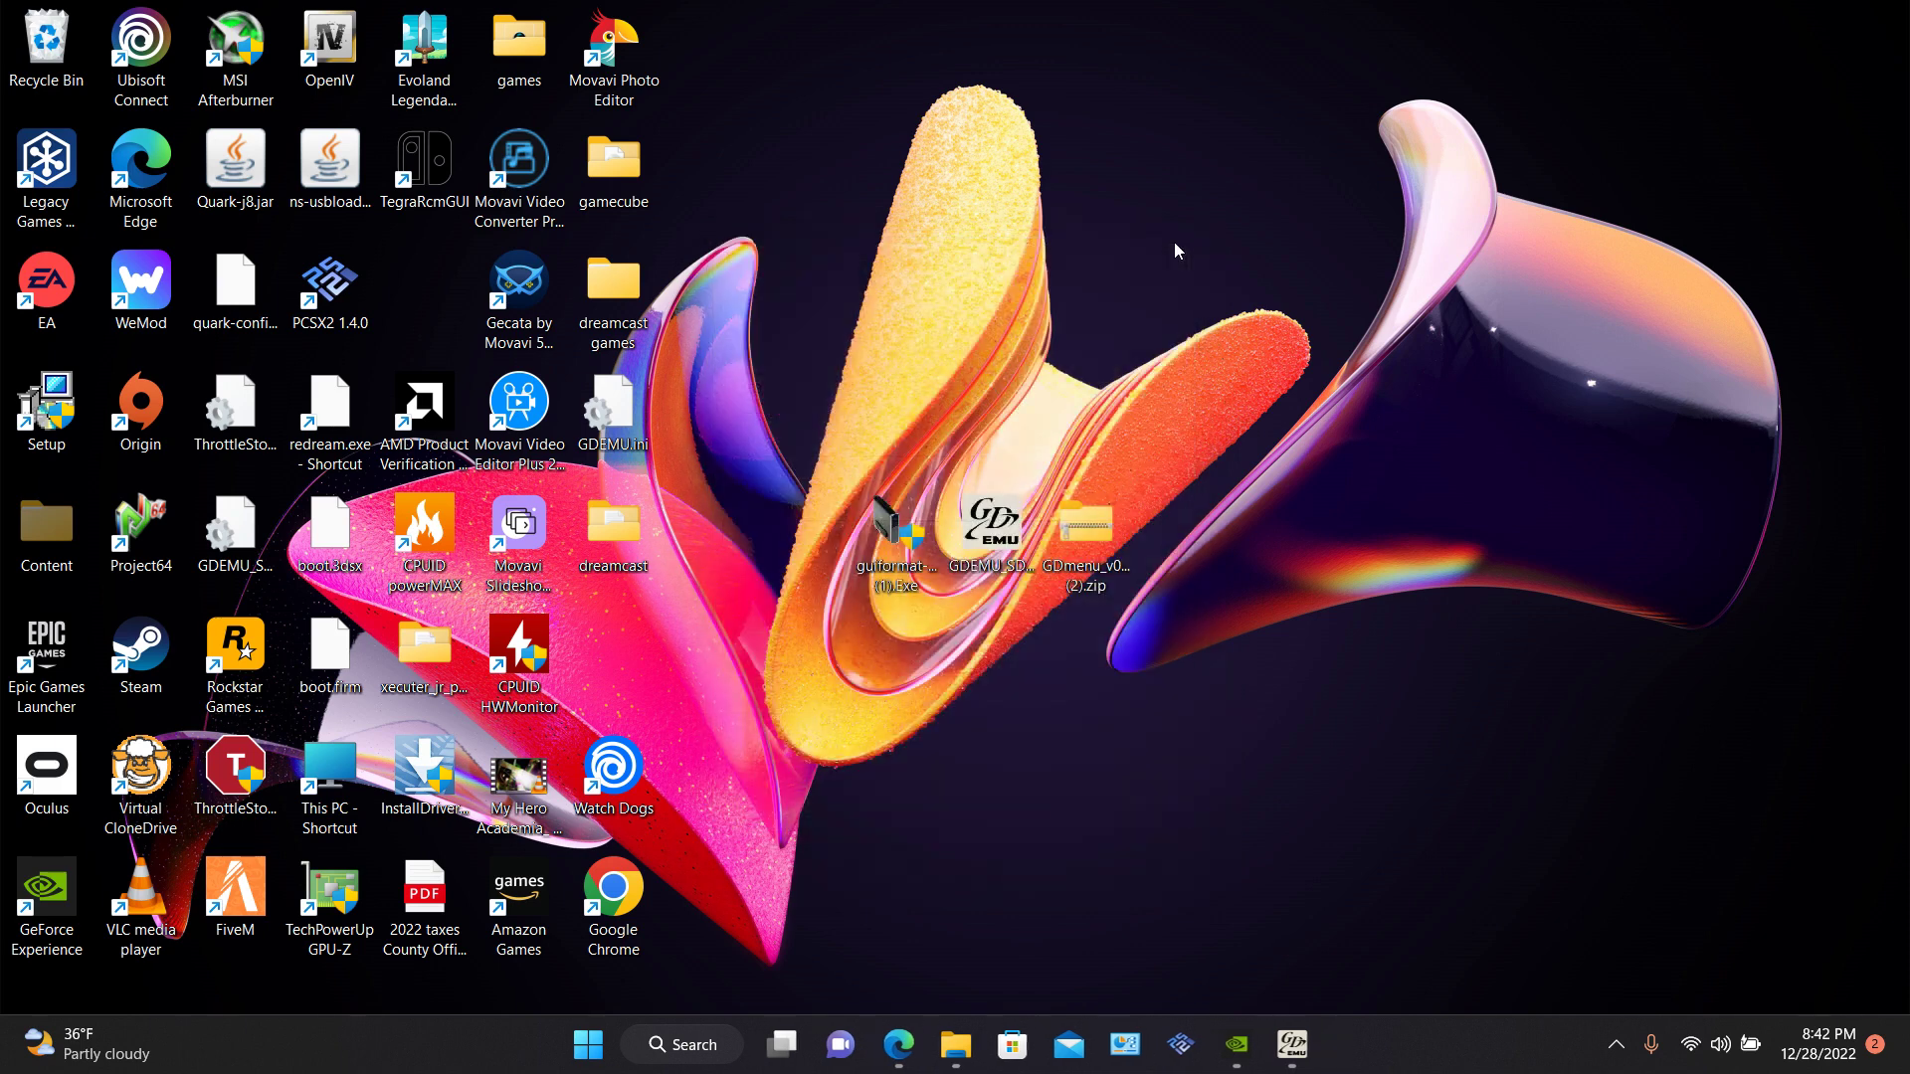
Extract the 01 folder from the GDmenu v0.6 zip to the desktop.
double_click(1096, 539)
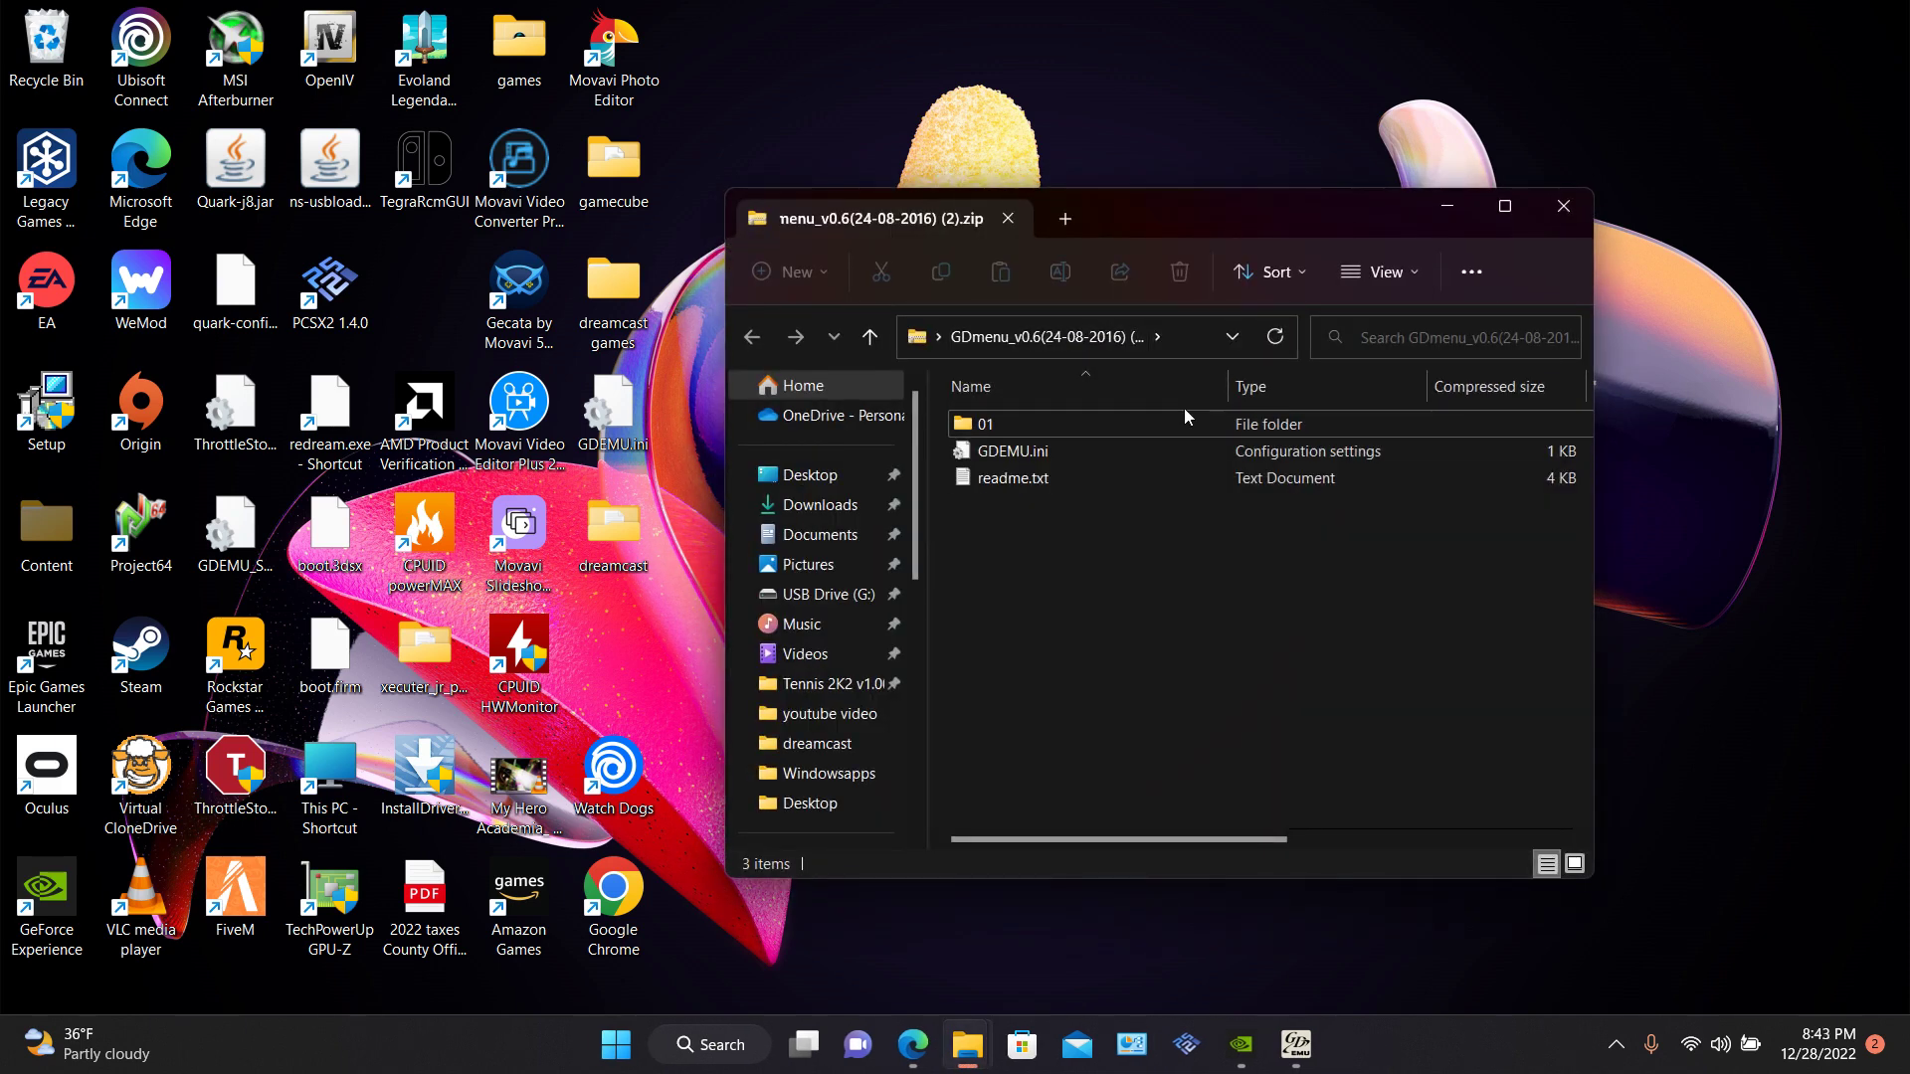
drag(1089, 424, 1054, 72)
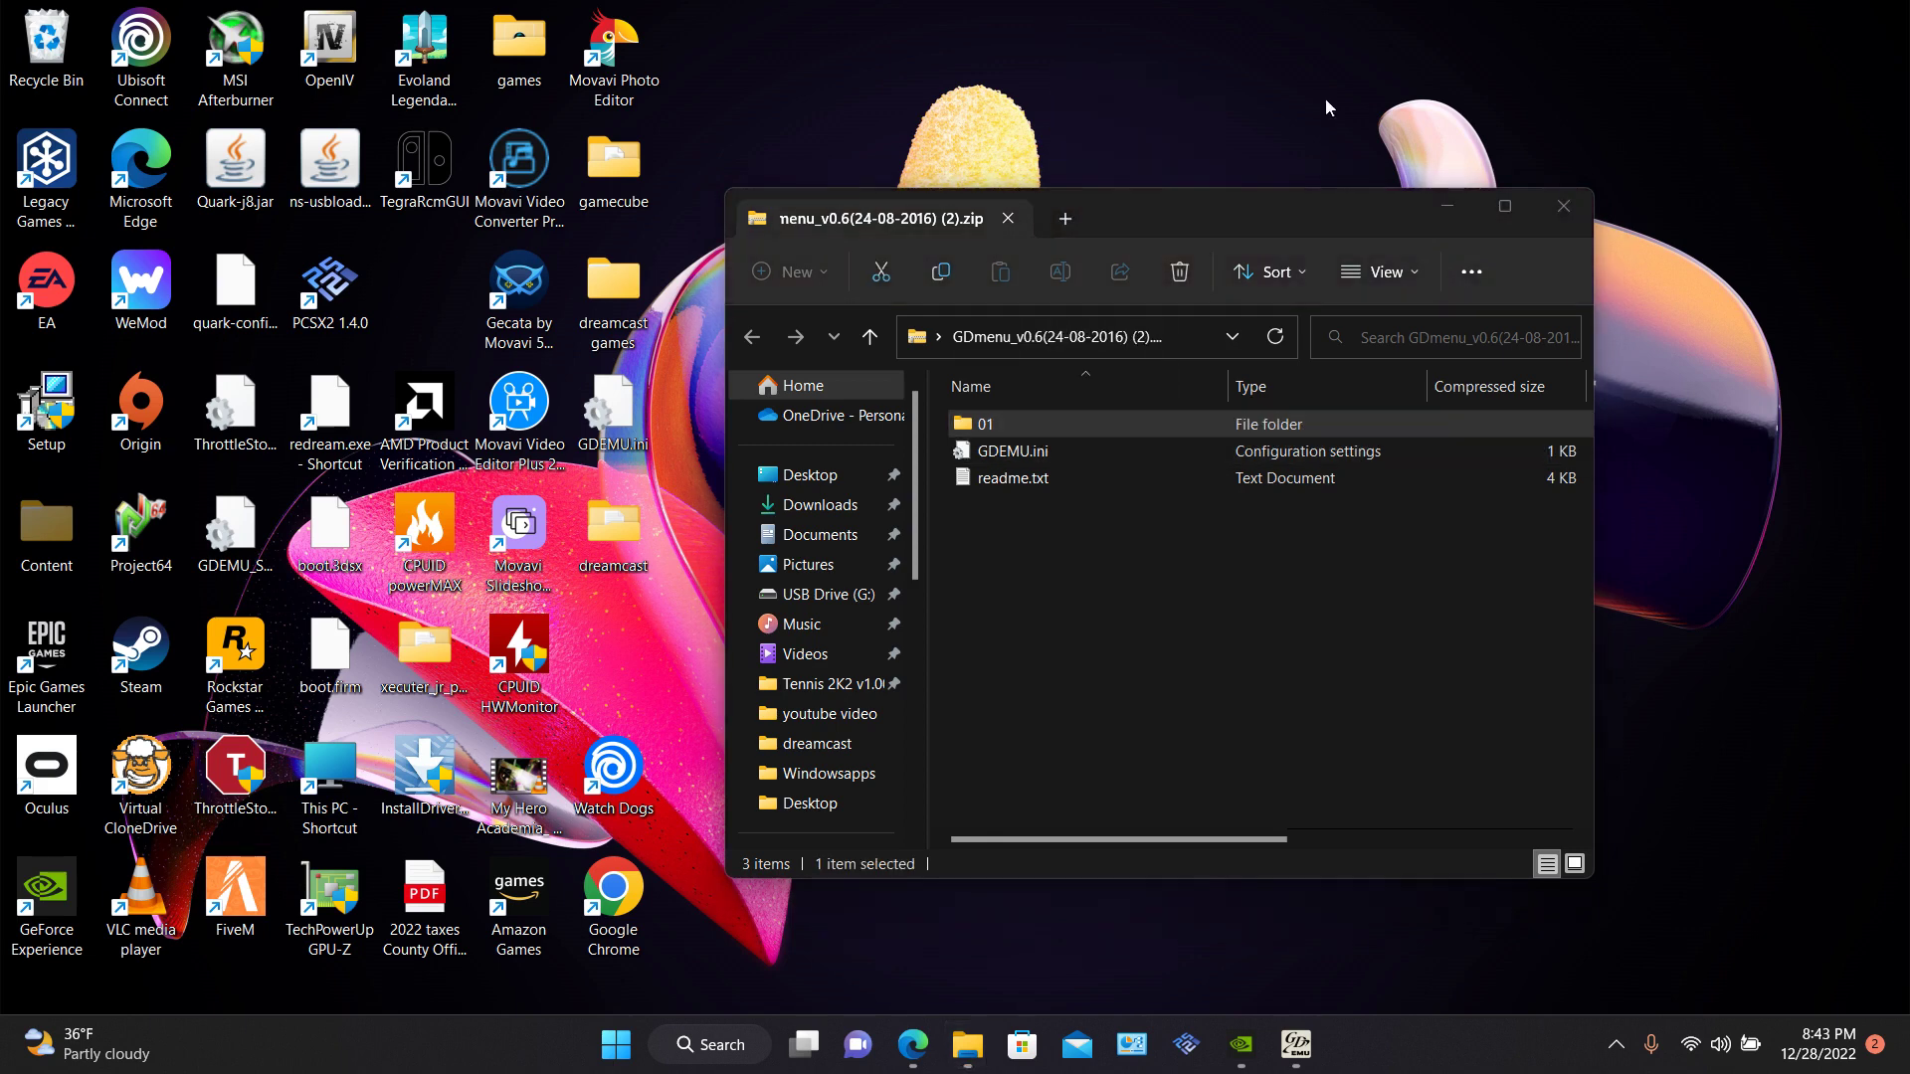
click(1563, 206)
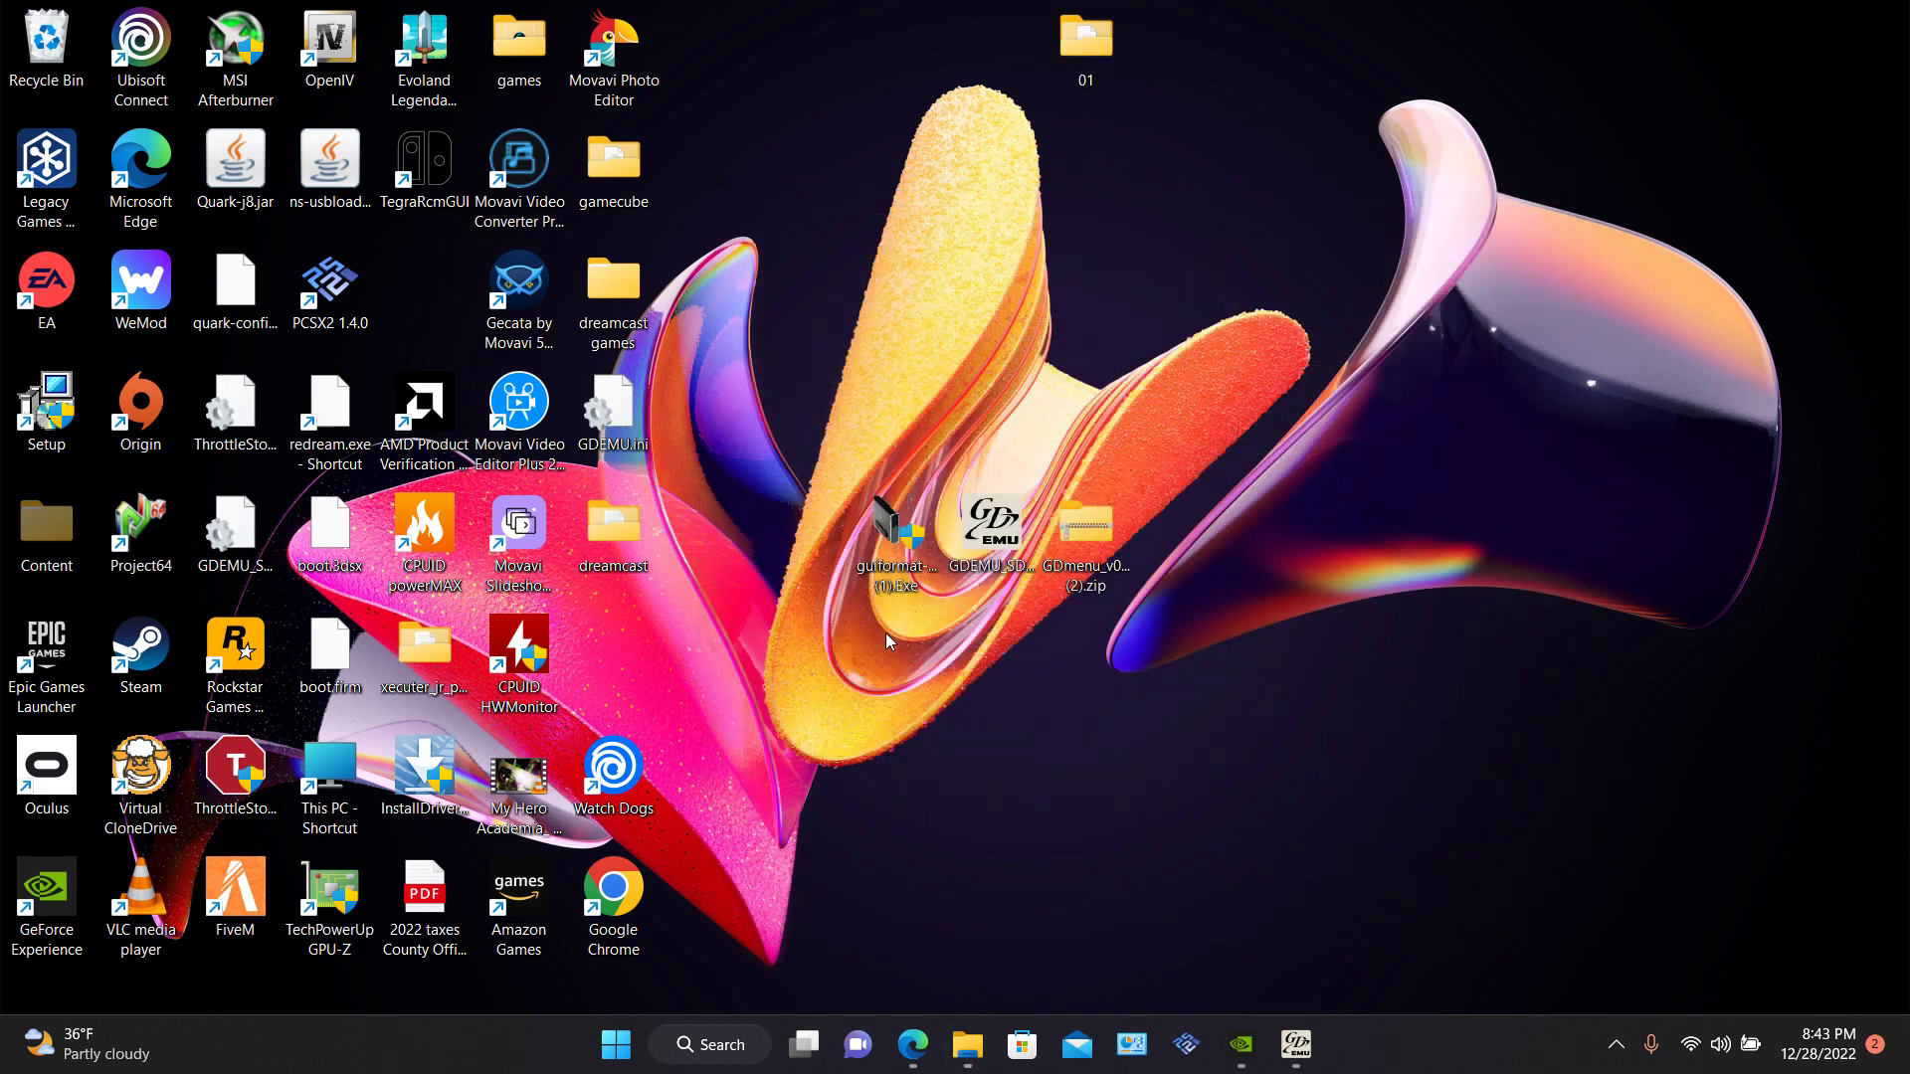
Open SD Card Maker for GDEMU and add the desktop folder 01 to the drive E:\ game list.
double_click(995, 537)
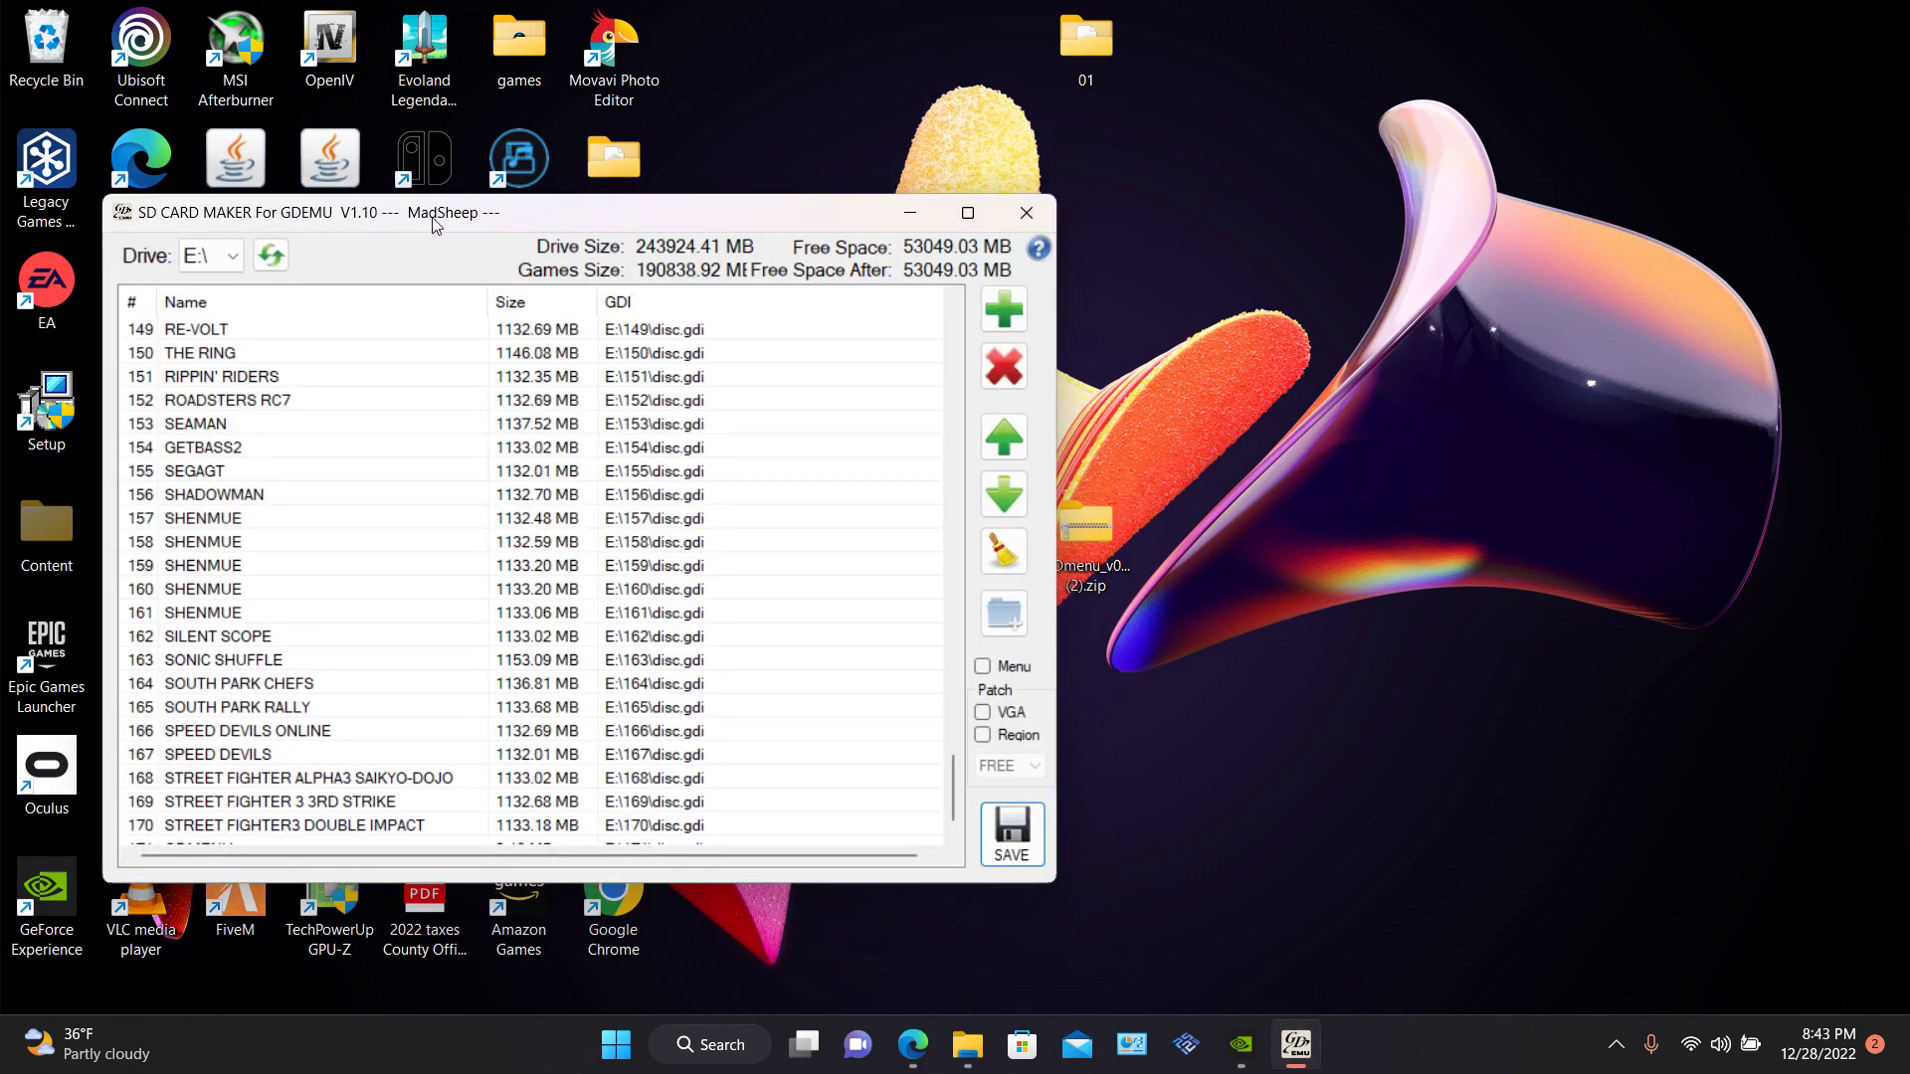
scroll(670, 537, up, 20)
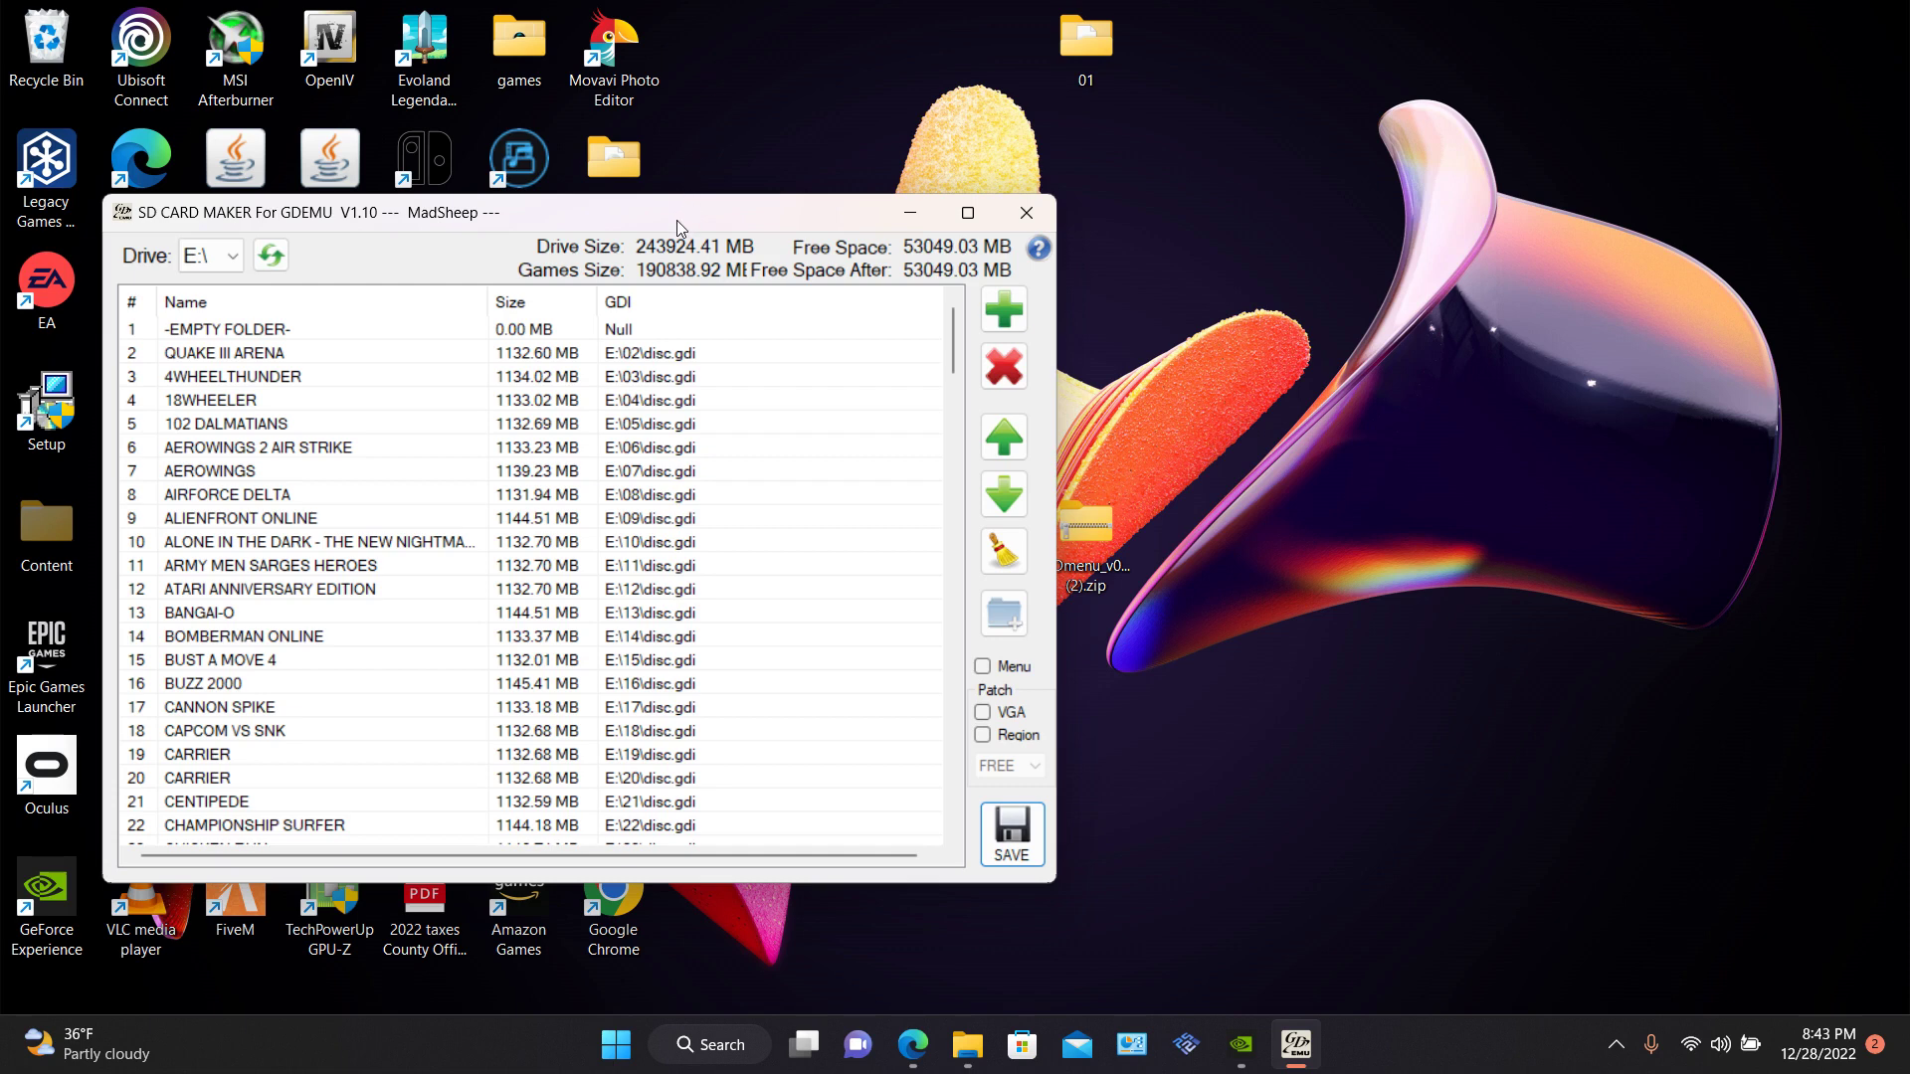
drag(688, 213, 785, 232)
drag(1112, 62, 1230, 219)
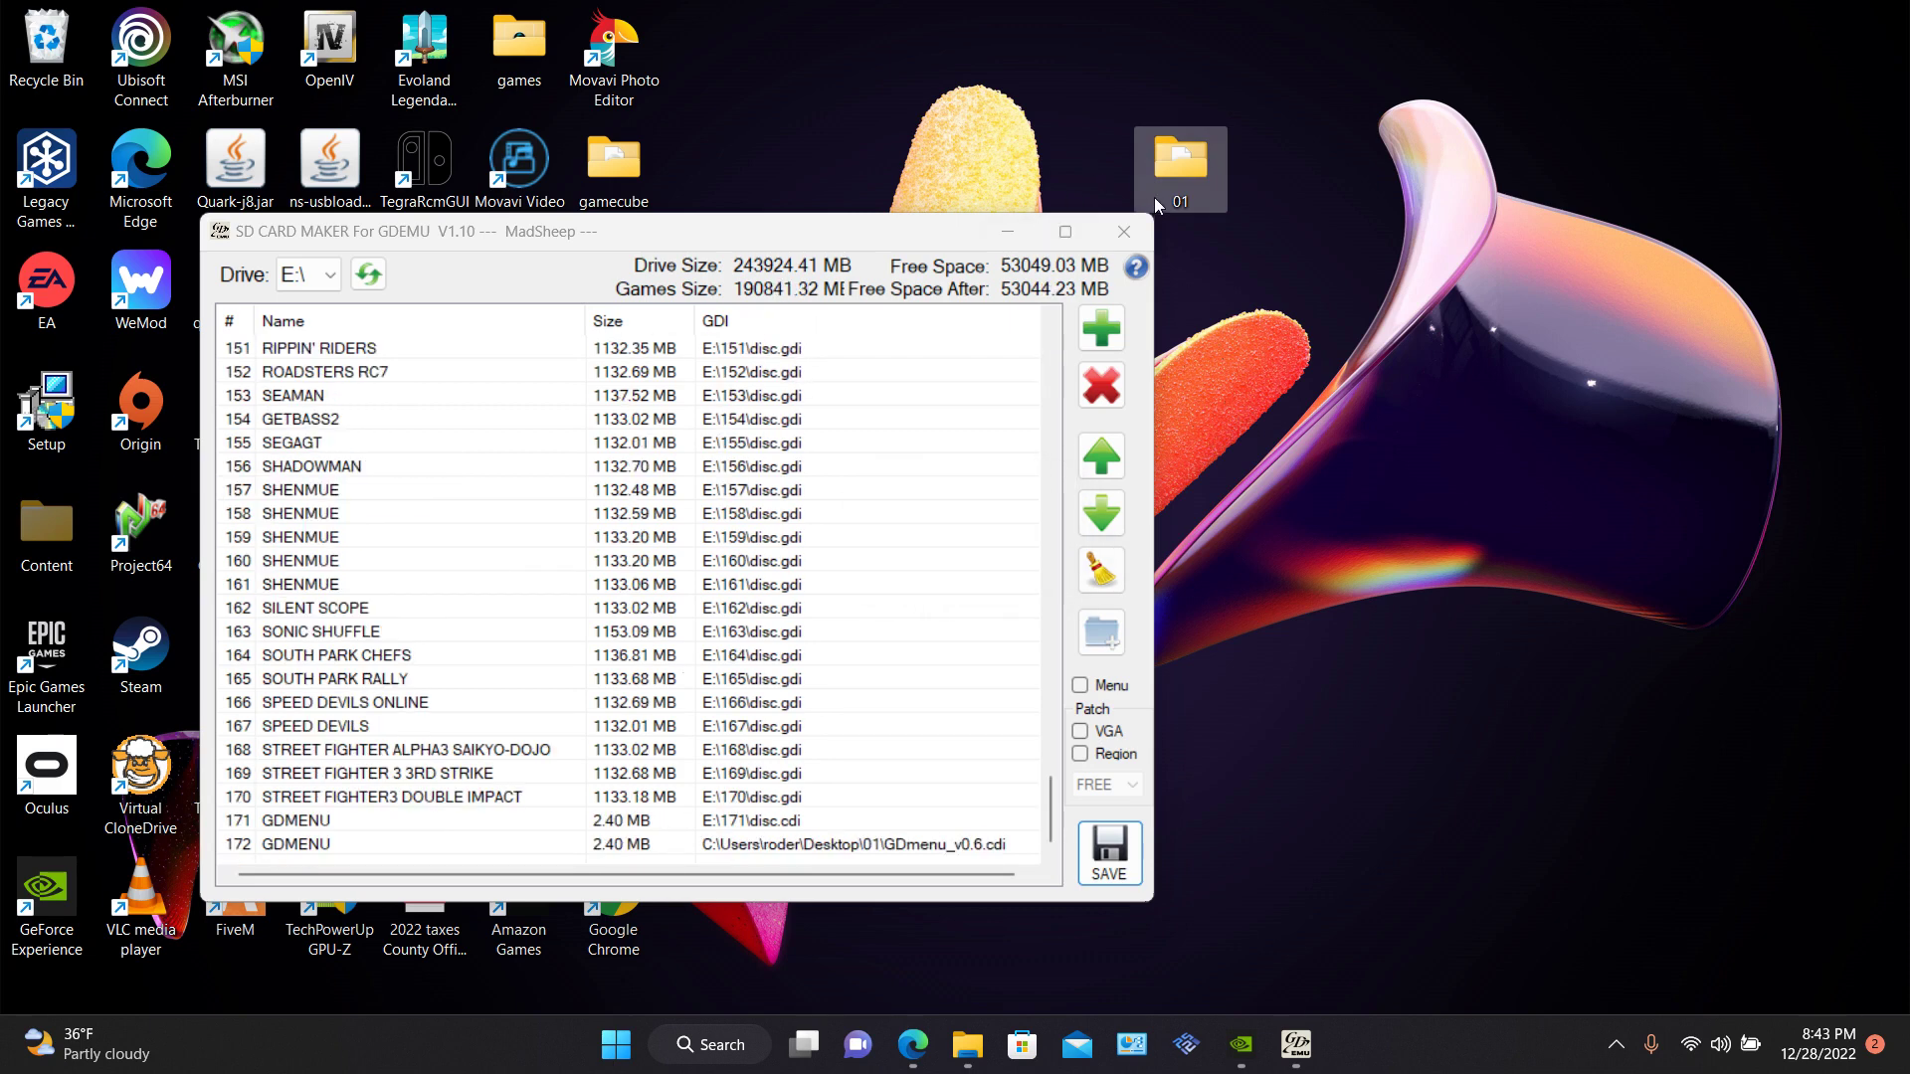
mouse_move(1211, 169)
Open the dreamcast folder on New Volume (D:) in File Explorer.
click(972, 1057)
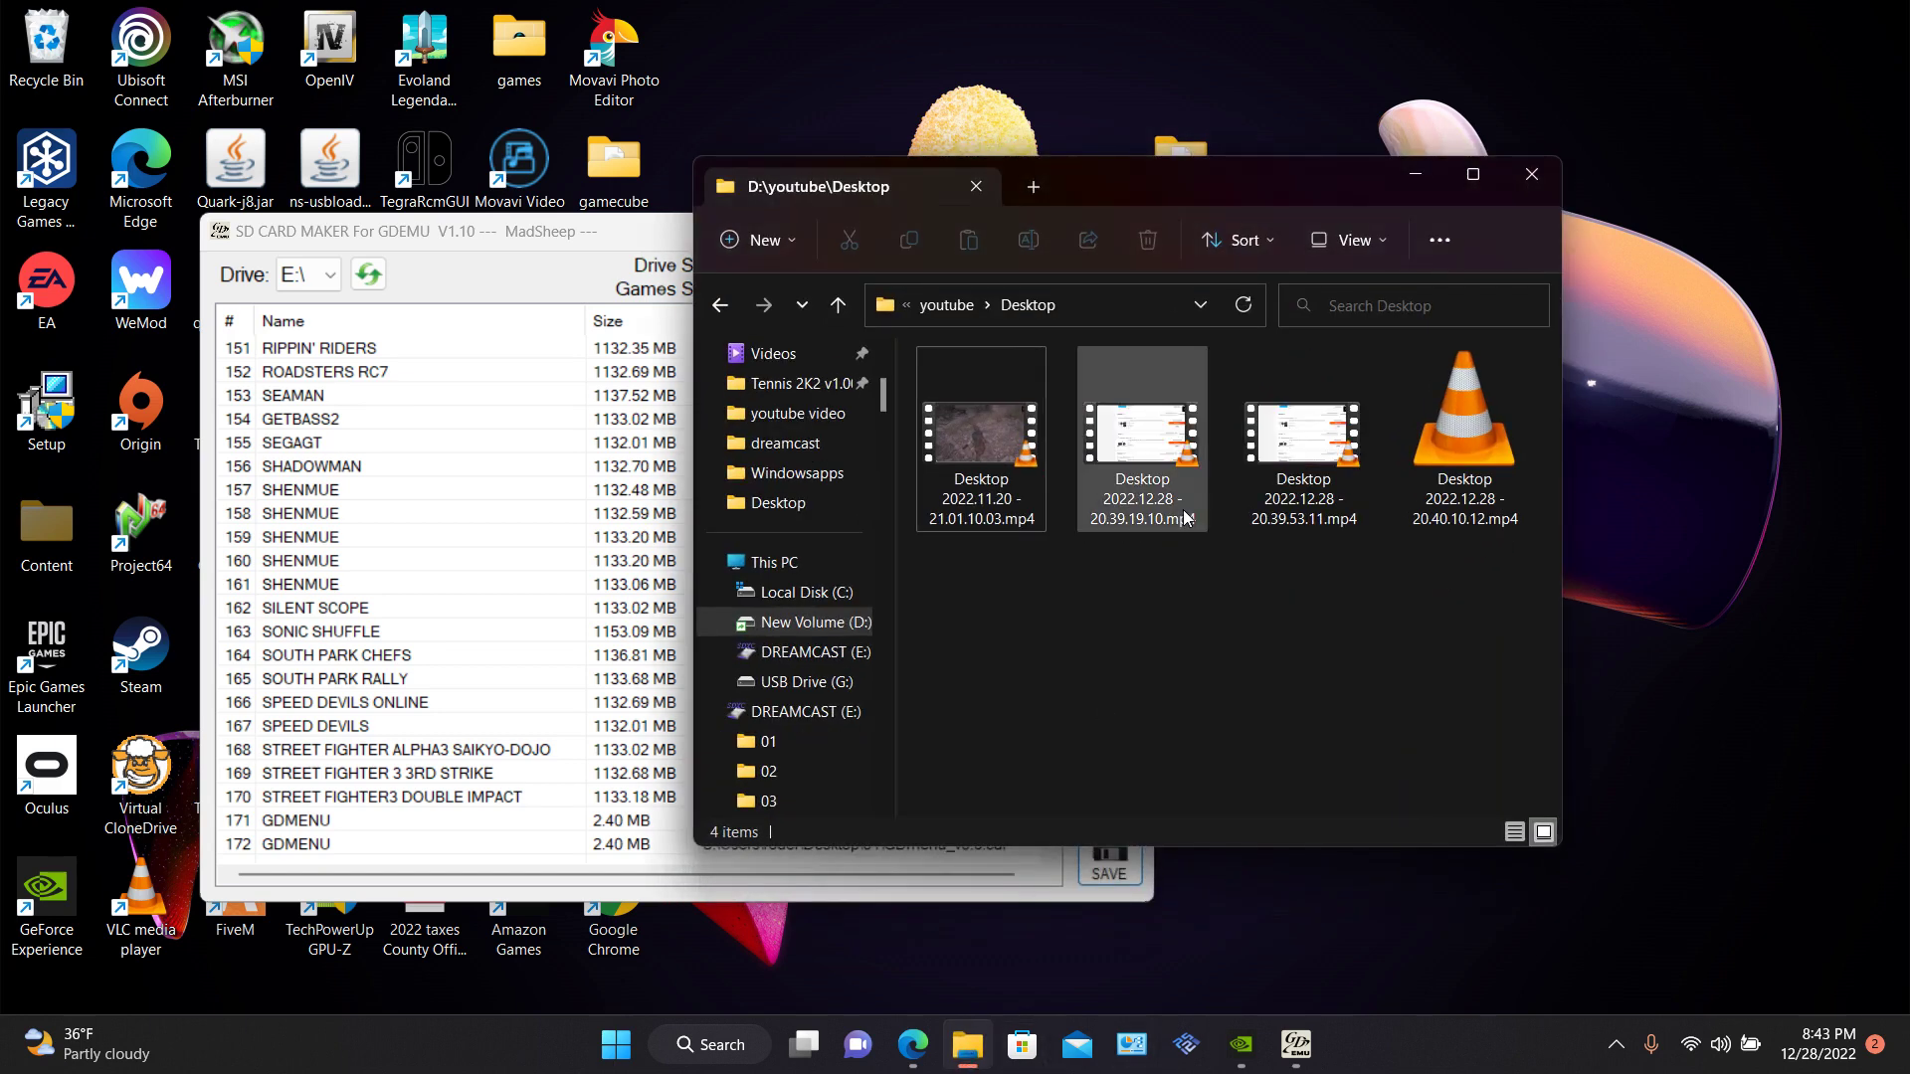
click(722, 304)
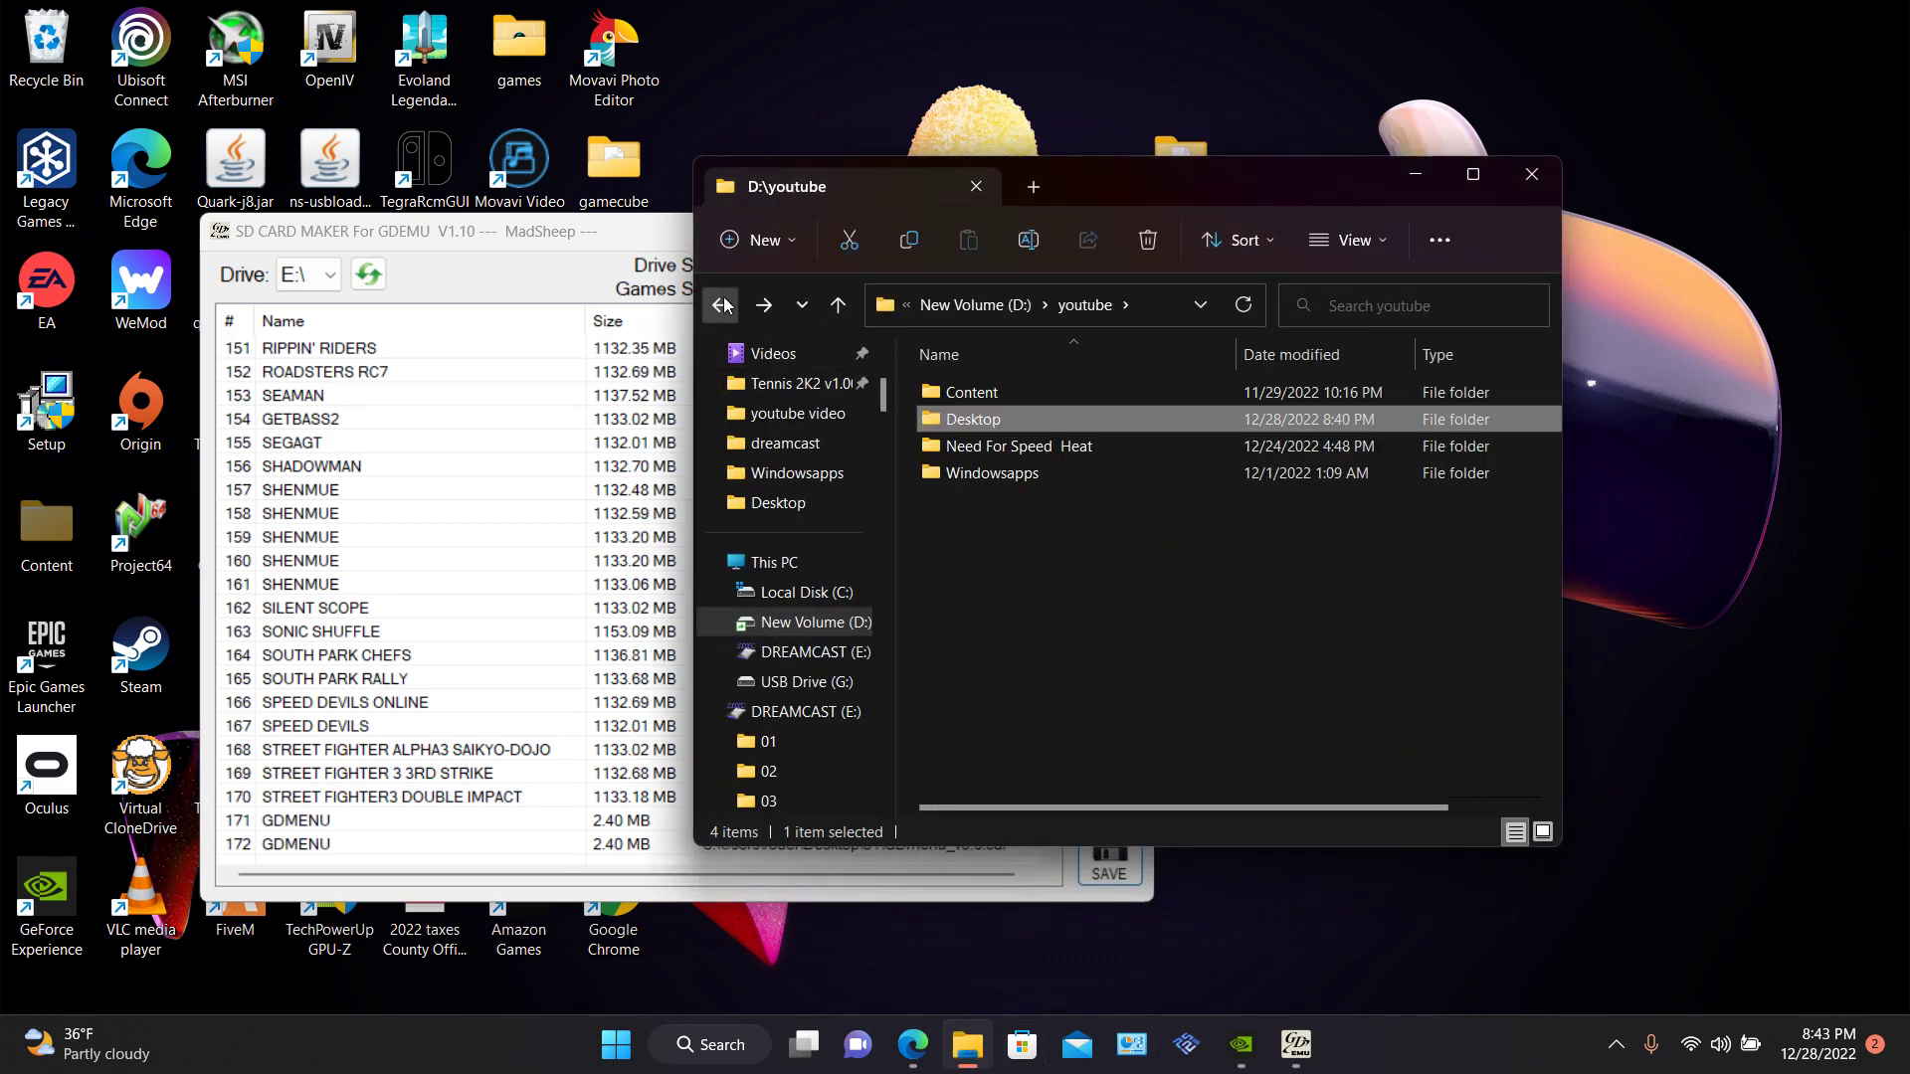
click(722, 305)
scroll(1134, 617, up, 10)
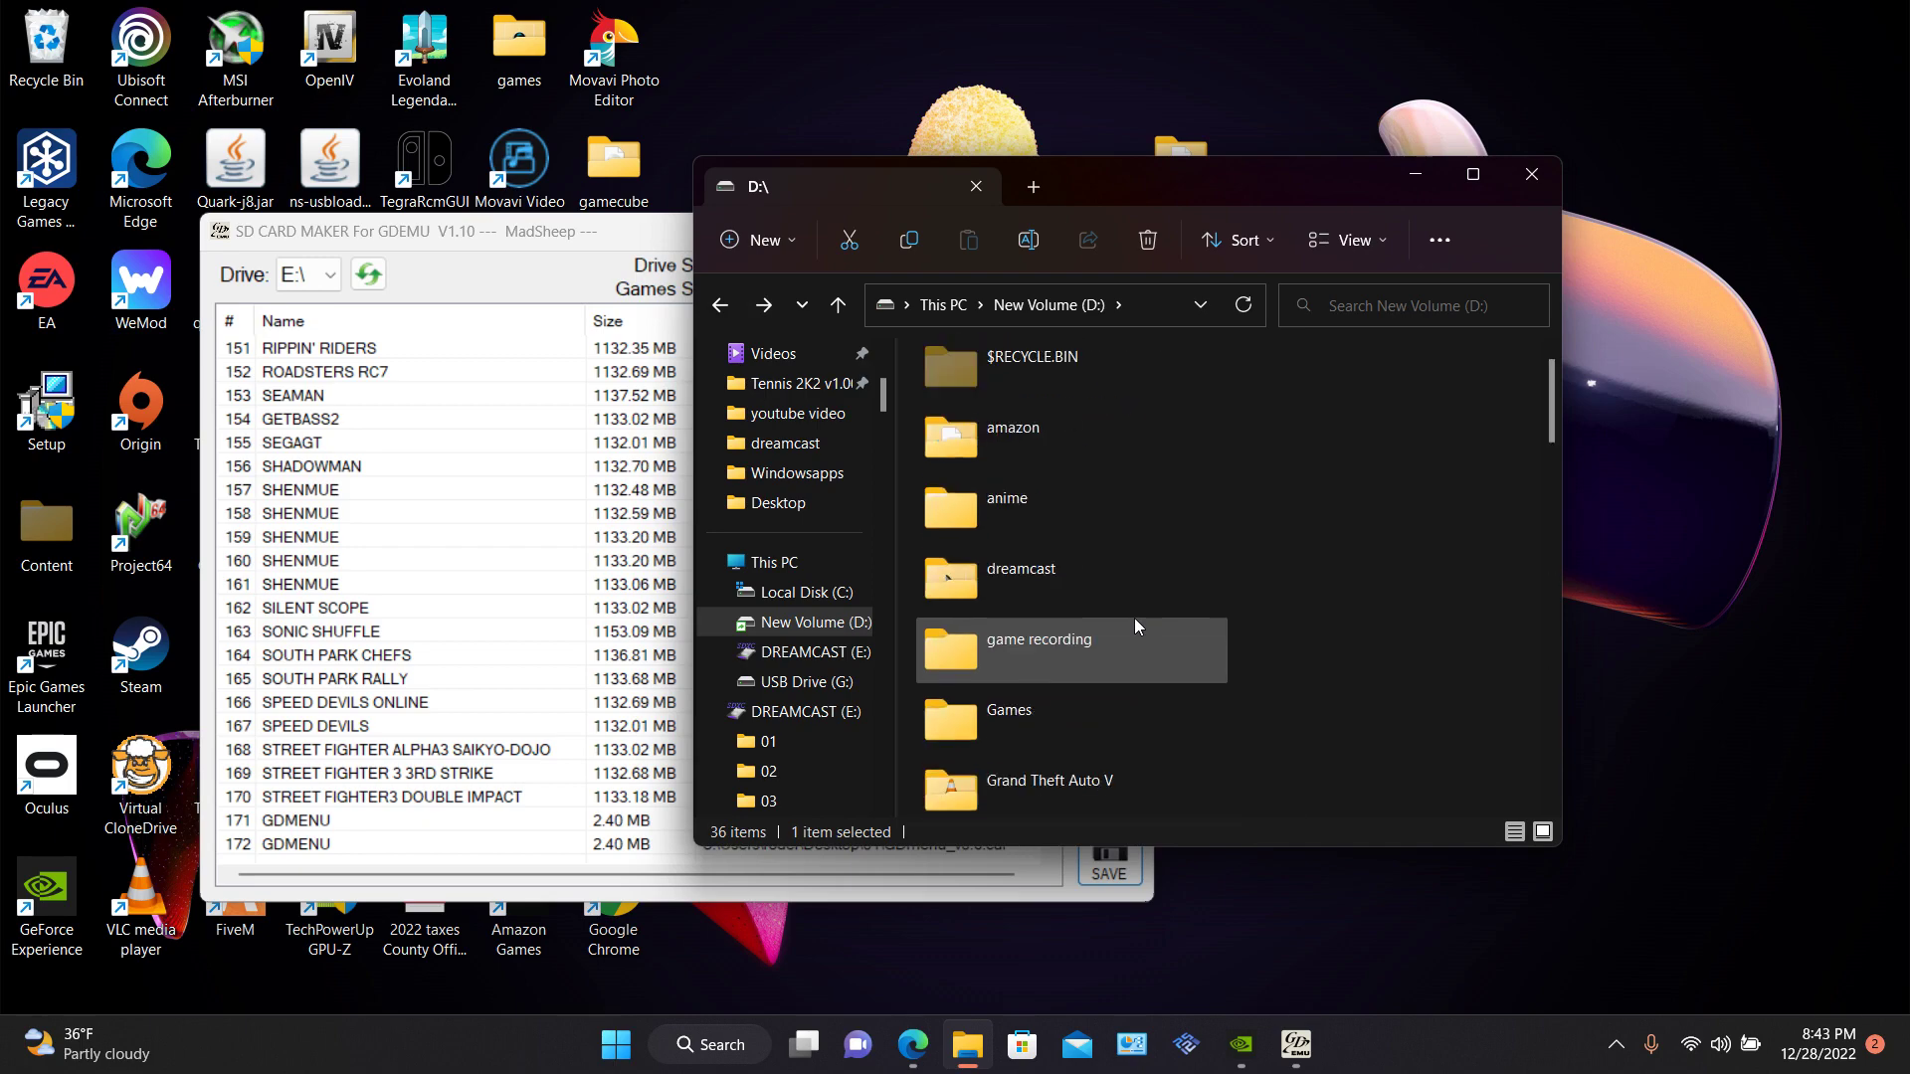
double_click(1096, 577)
Inspect the contents of the Kao the Kangaroo zip and return to the dreamcast folder.
scroll(1095, 563, down, 3)
scroll(1095, 563, up, 10)
scroll(1095, 563, down, 2)
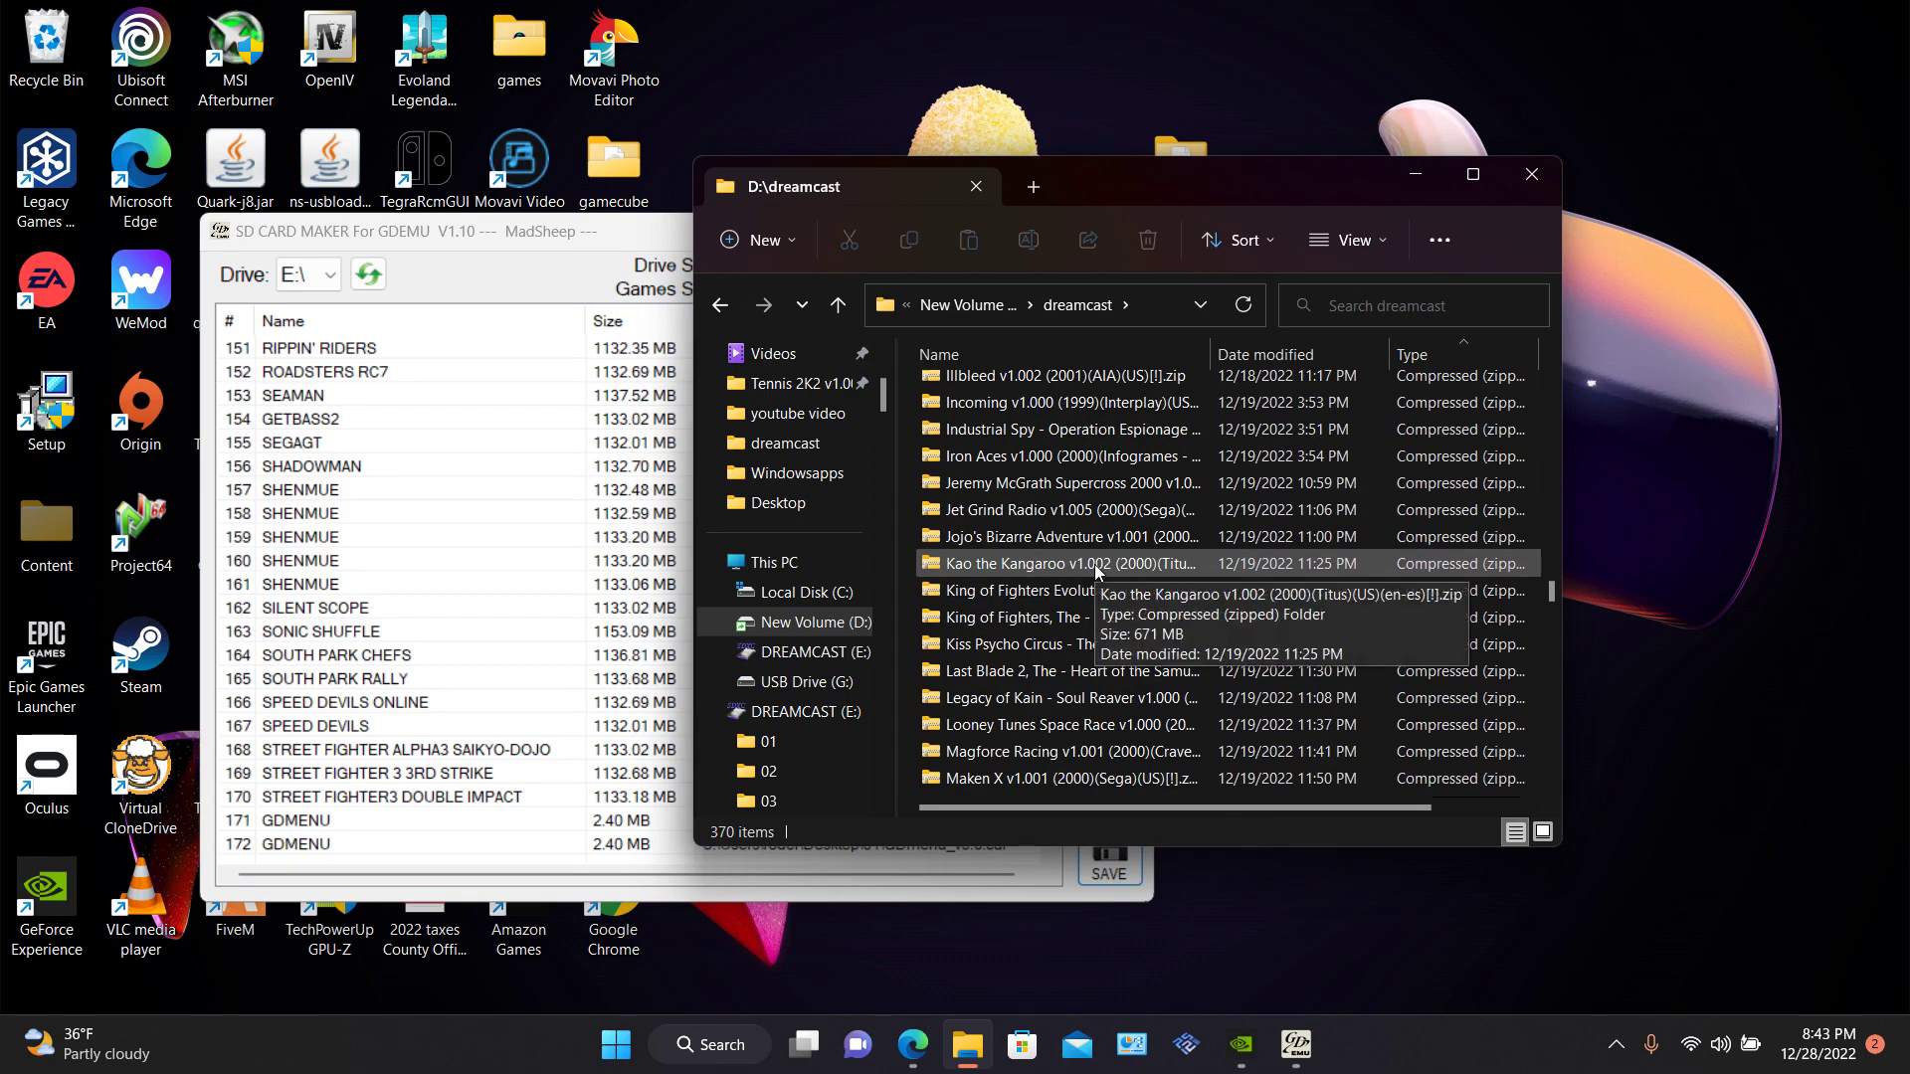
double_click(1094, 564)
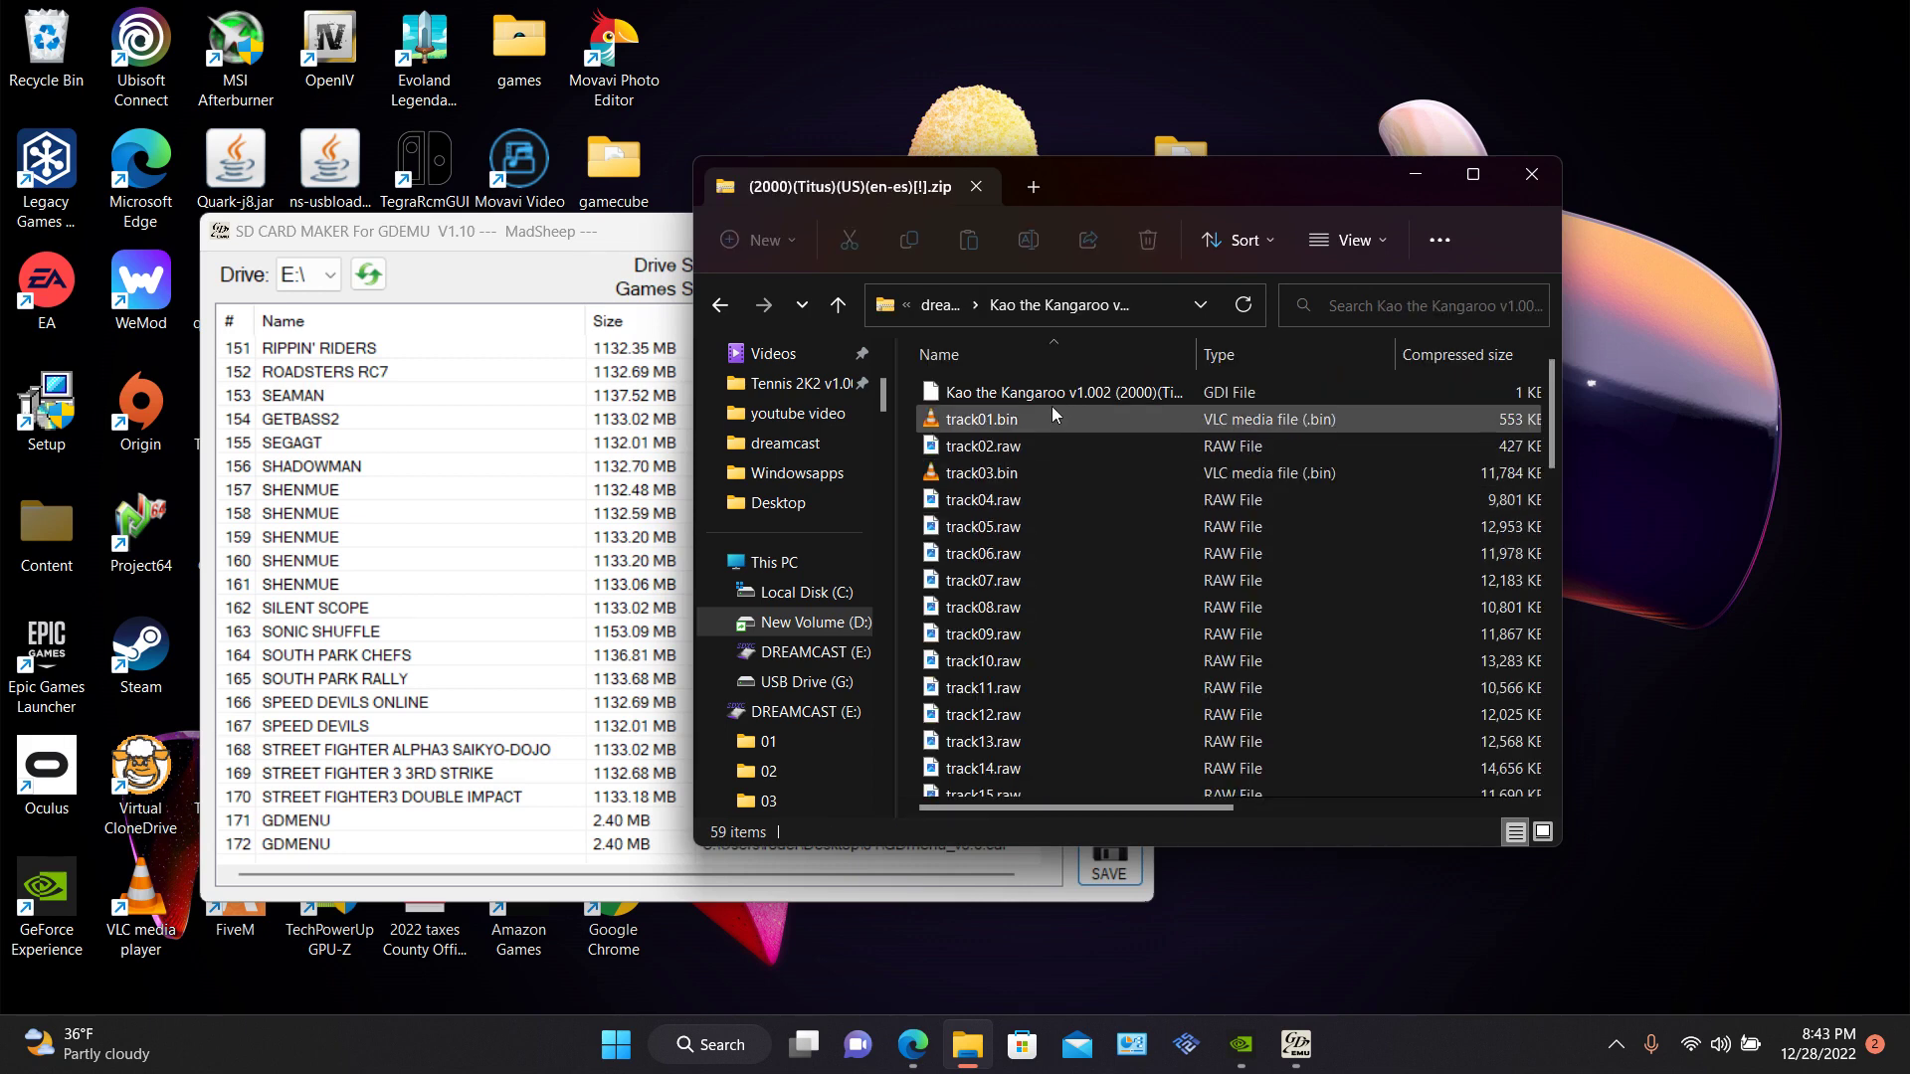
click(720, 305)
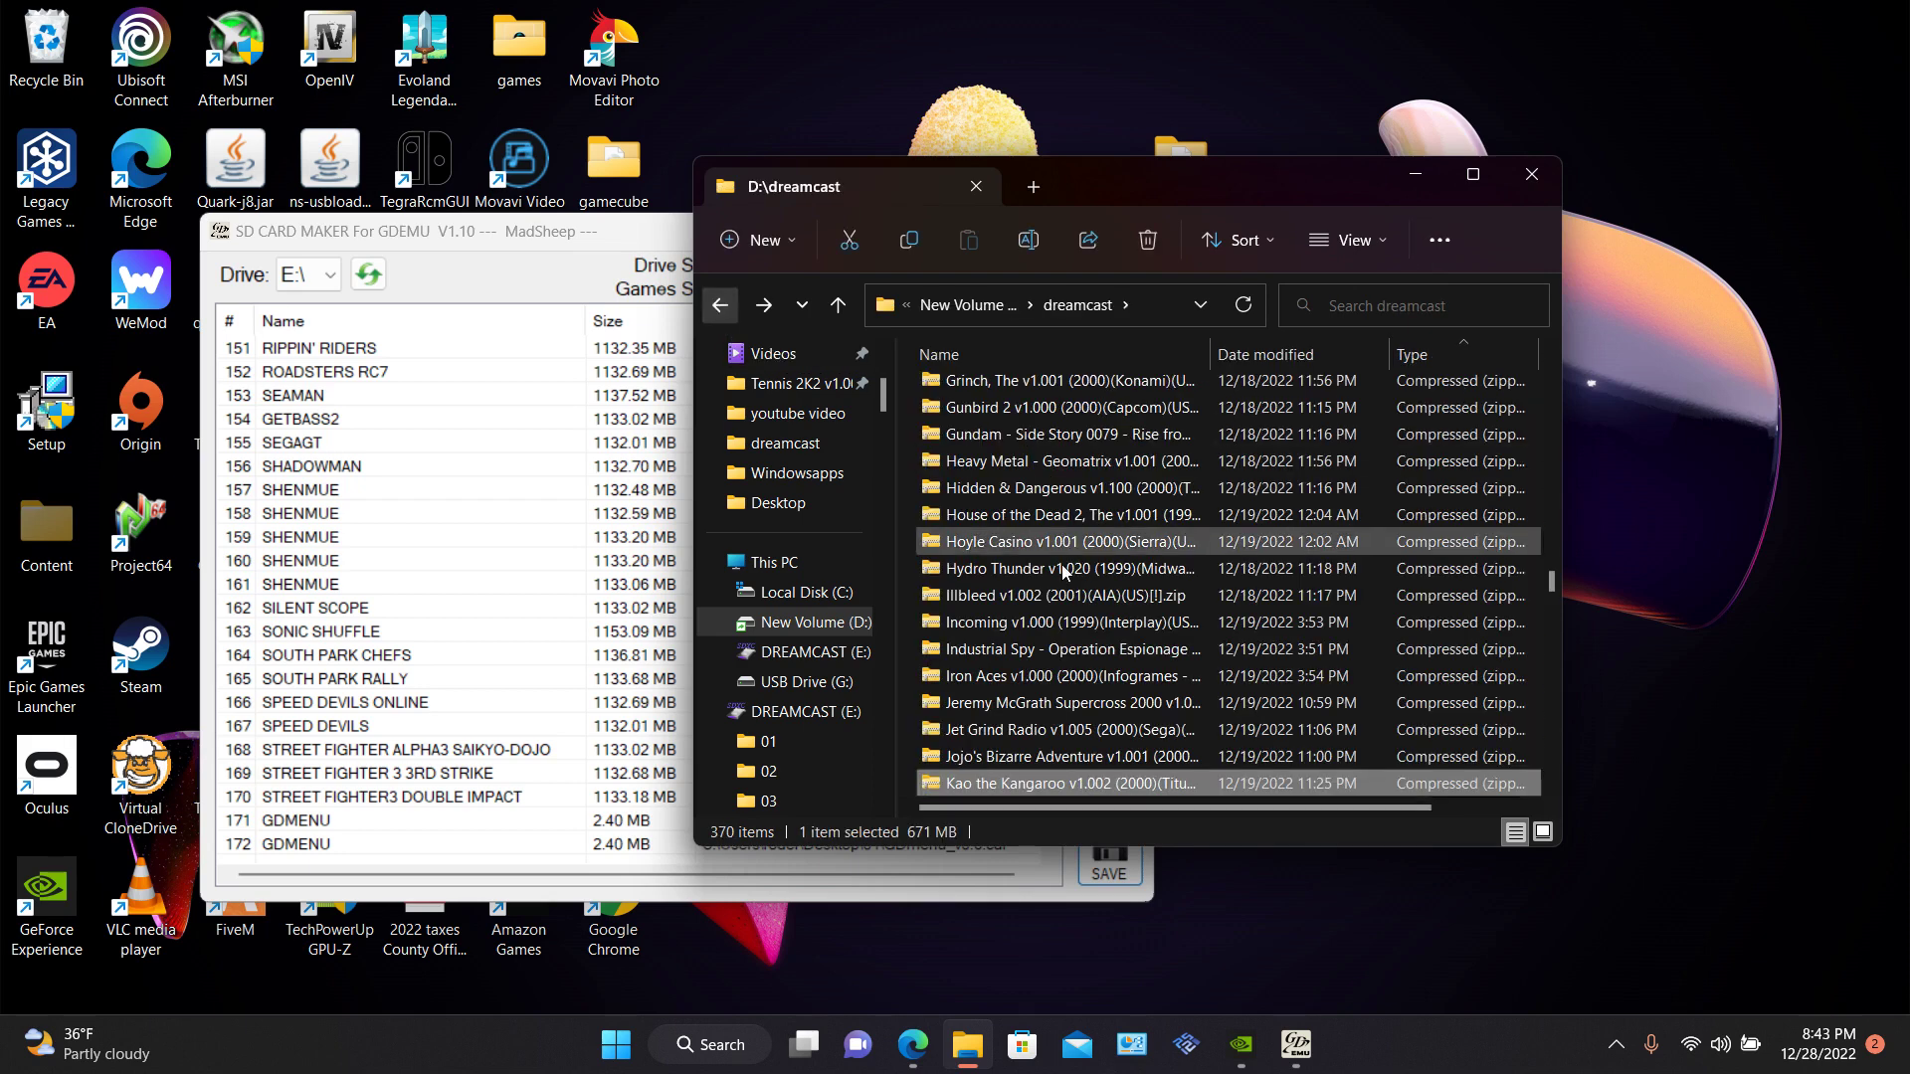
Check the WinRAR extraction path and options for the Kao the Kangaroo zip without extracting it.
right_click(982, 793)
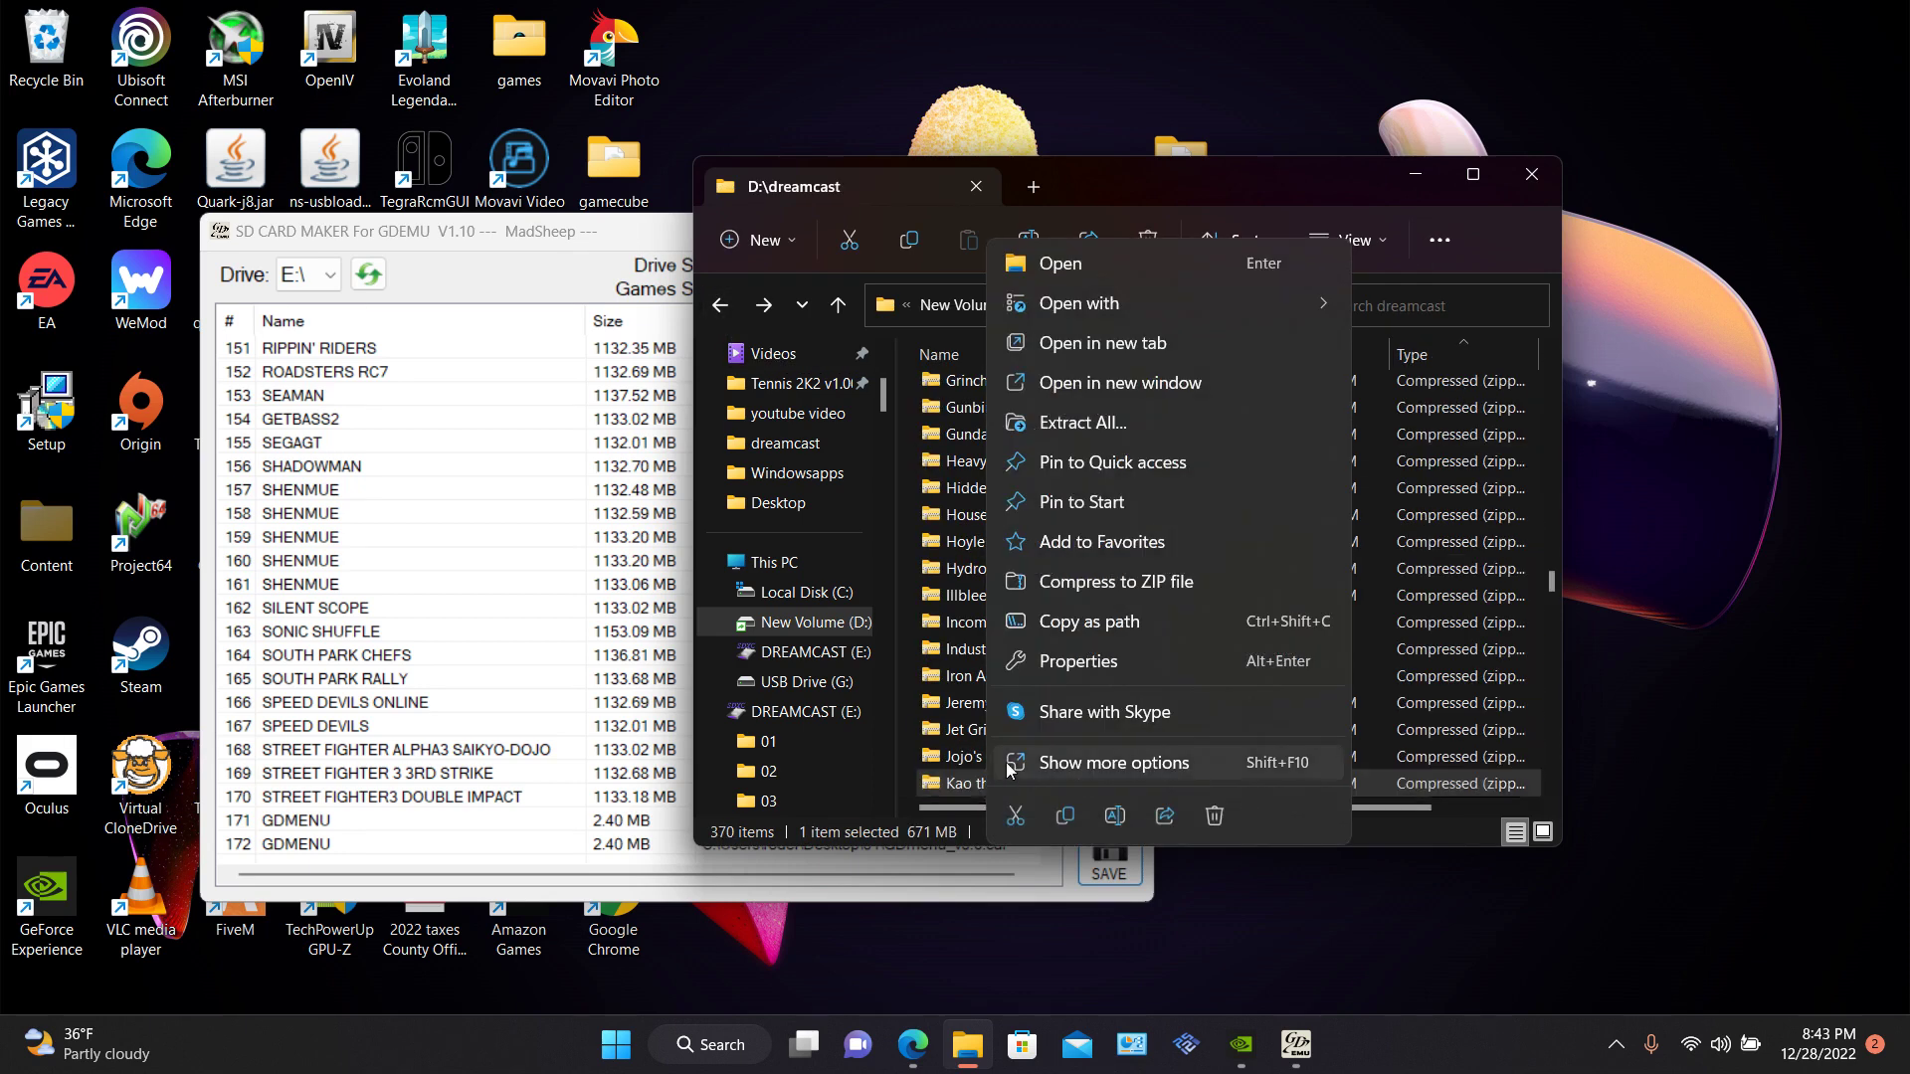
click(1108, 762)
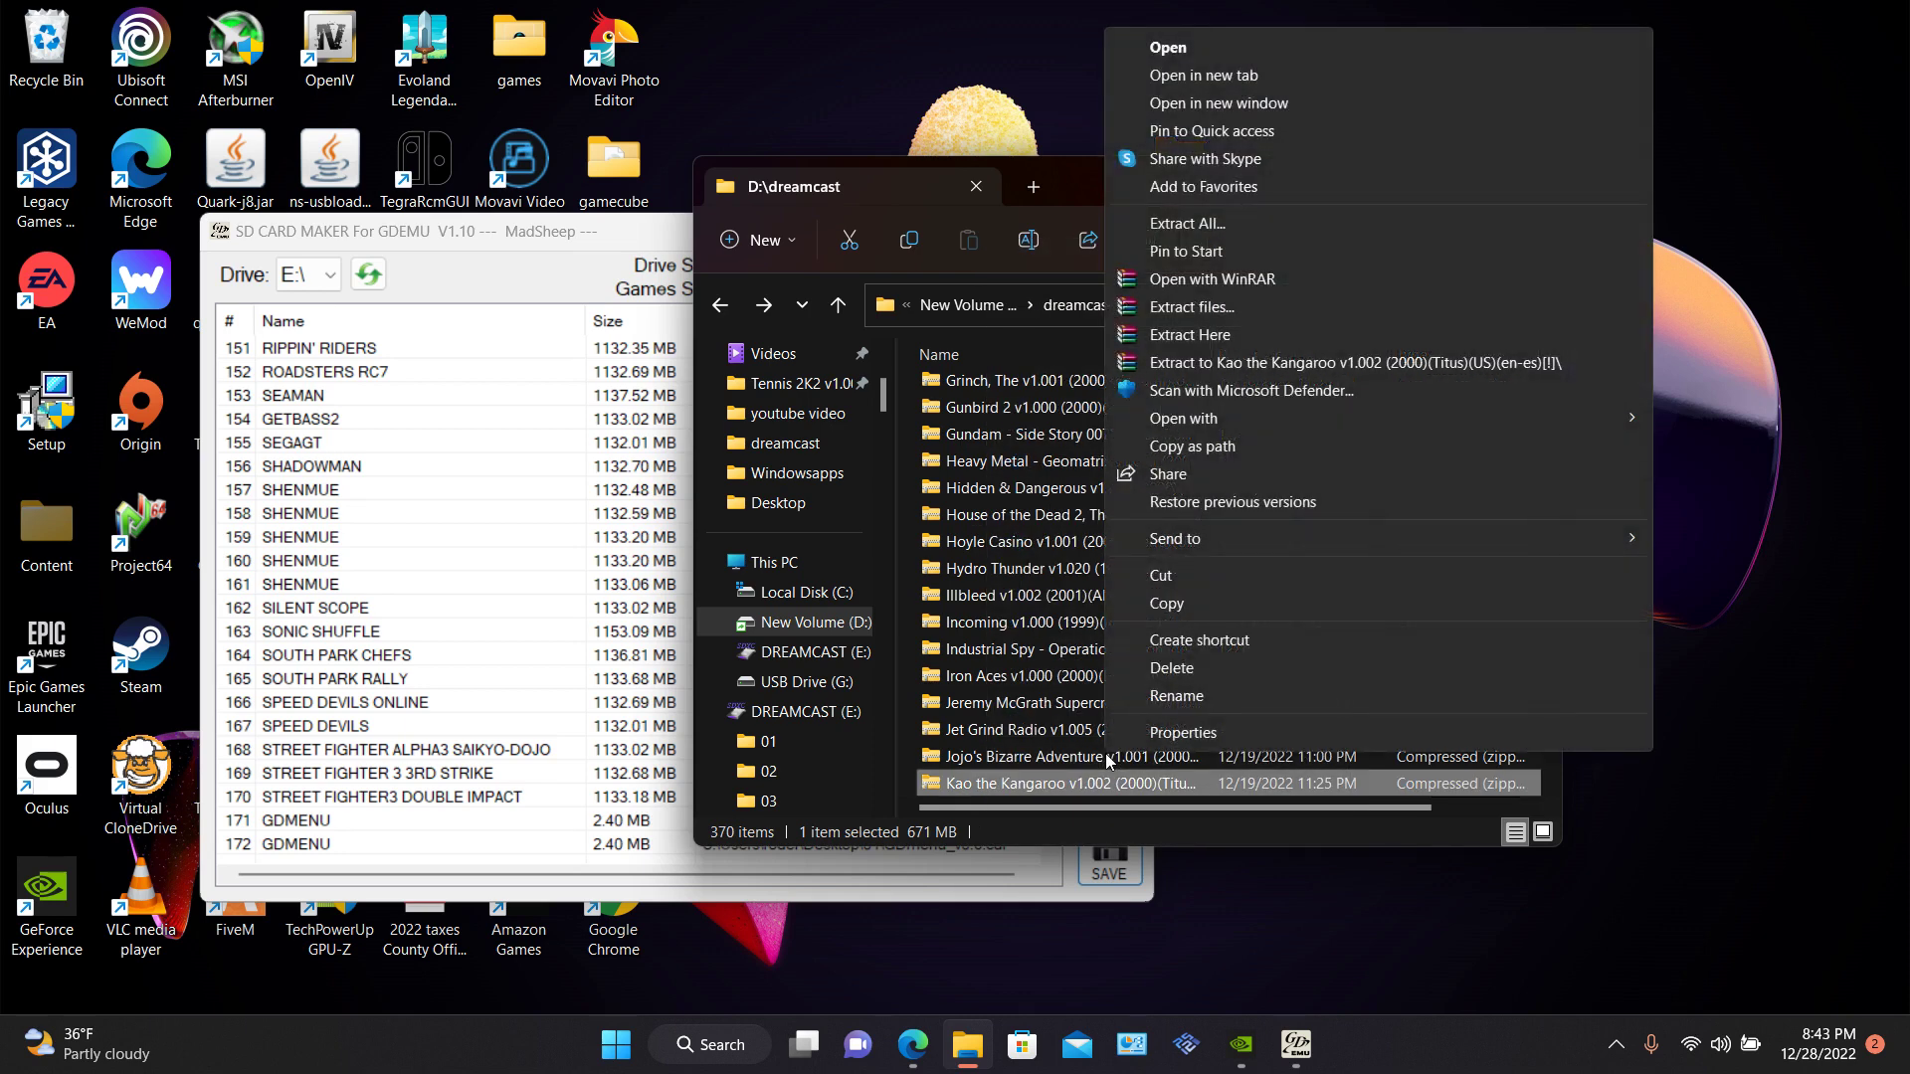
click(1220, 308)
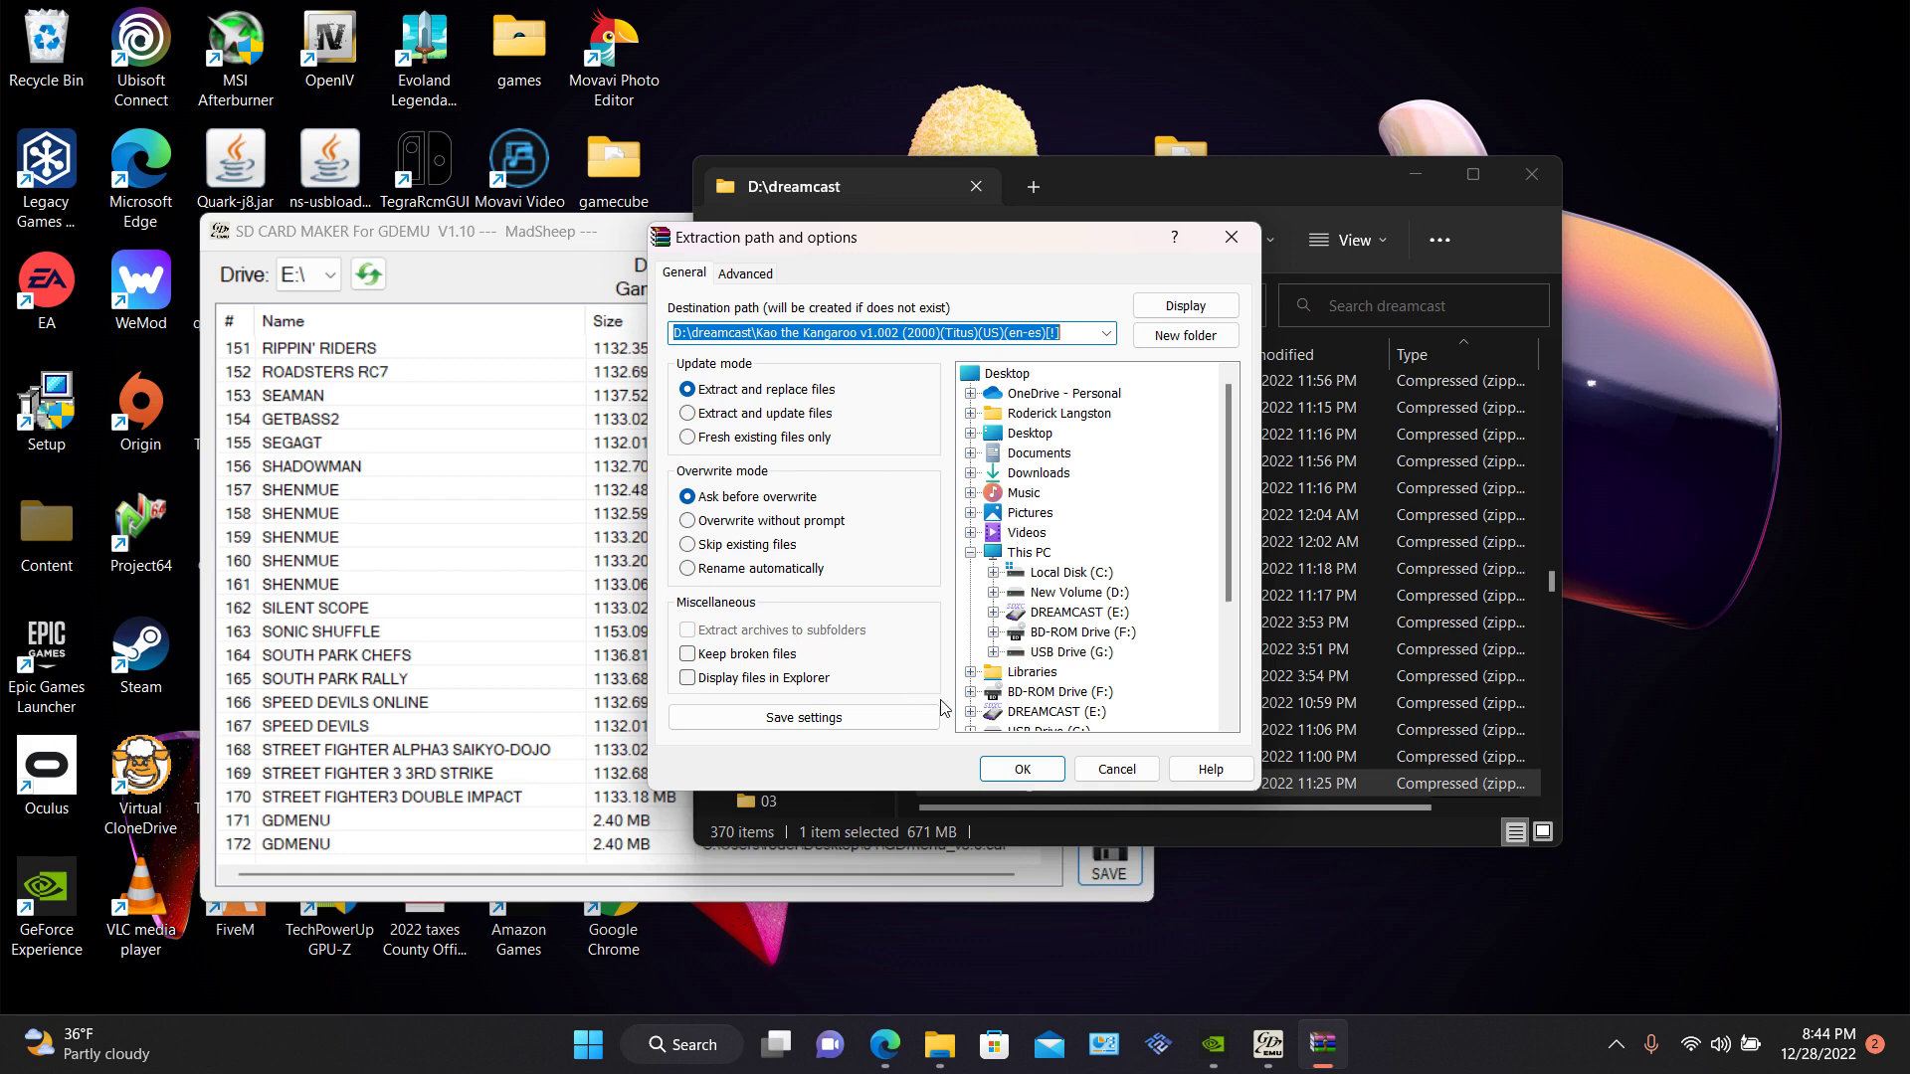
click(1231, 237)
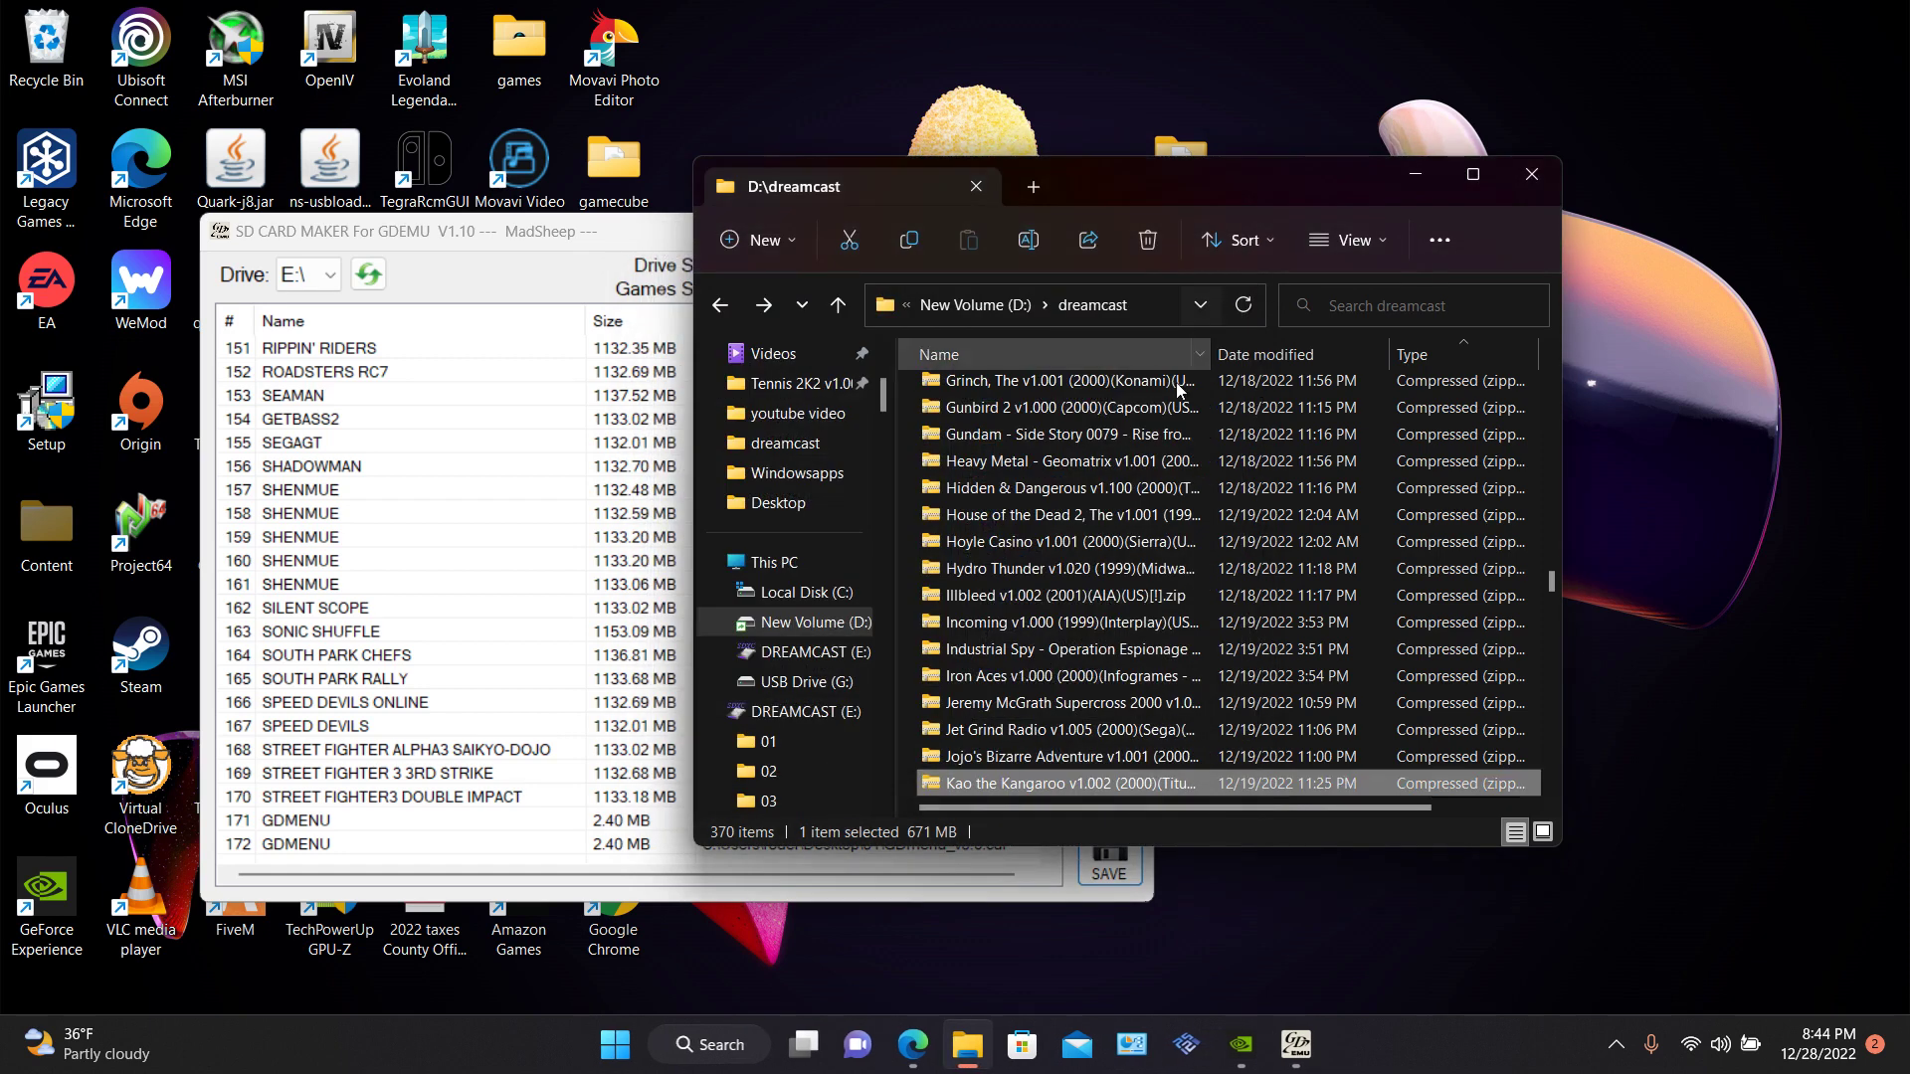
Inspect the files in the extracted Test Drive V-Rally folder and return to the dreamcast folder.
scroll(1054, 676, up, 20)
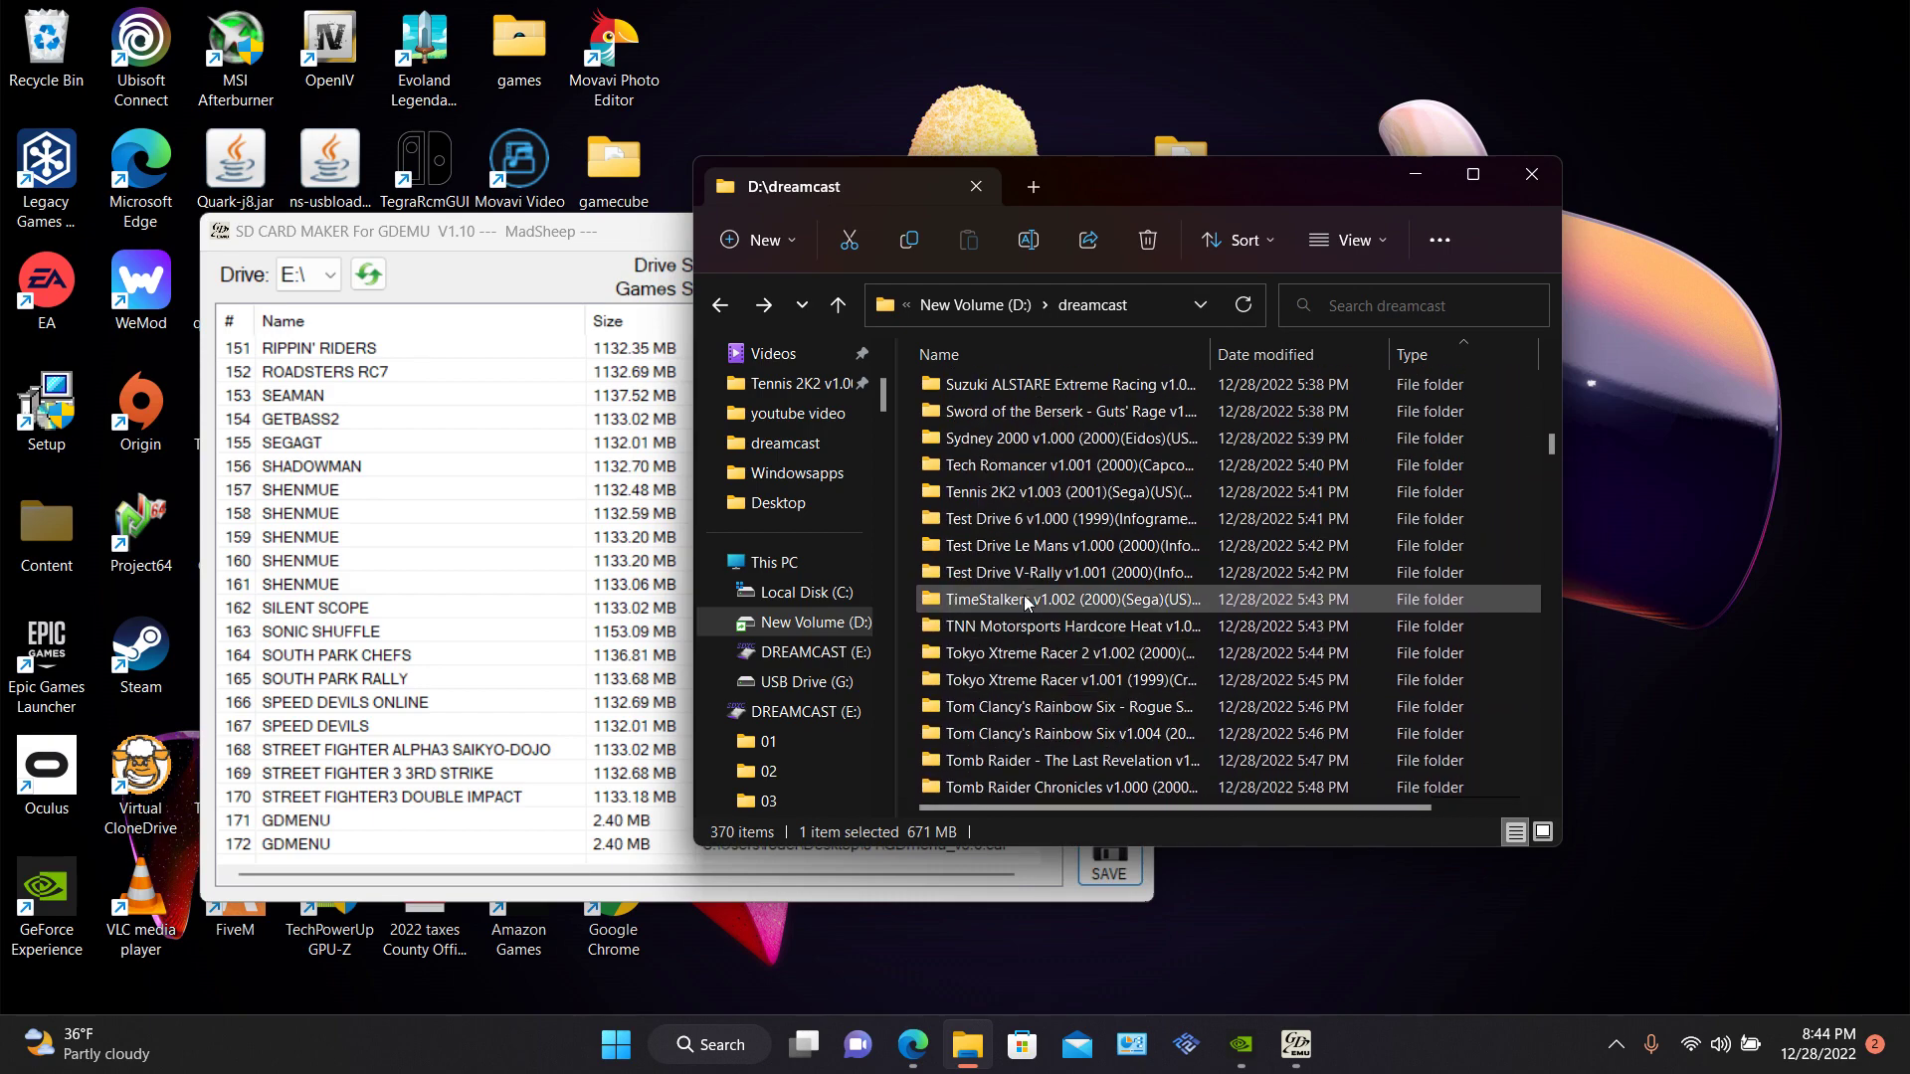
double_click(1029, 572)
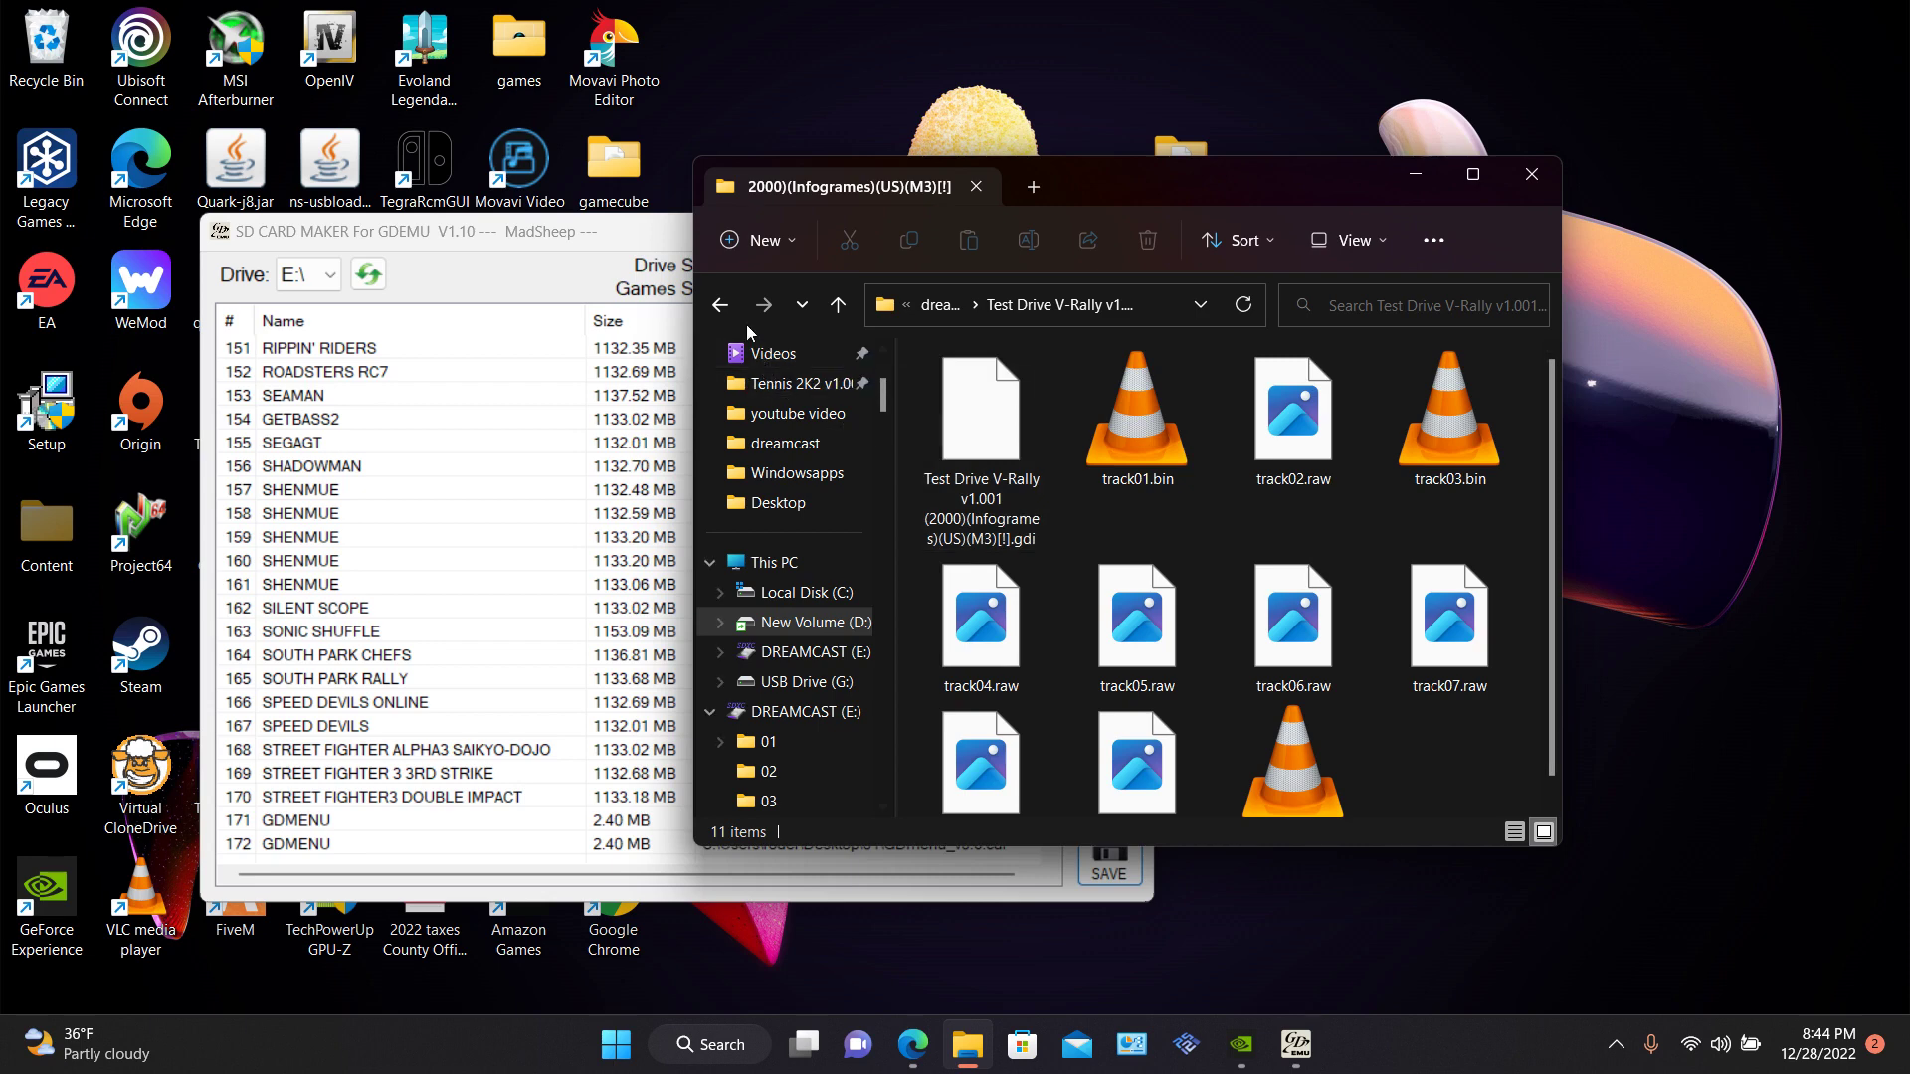
click(720, 304)
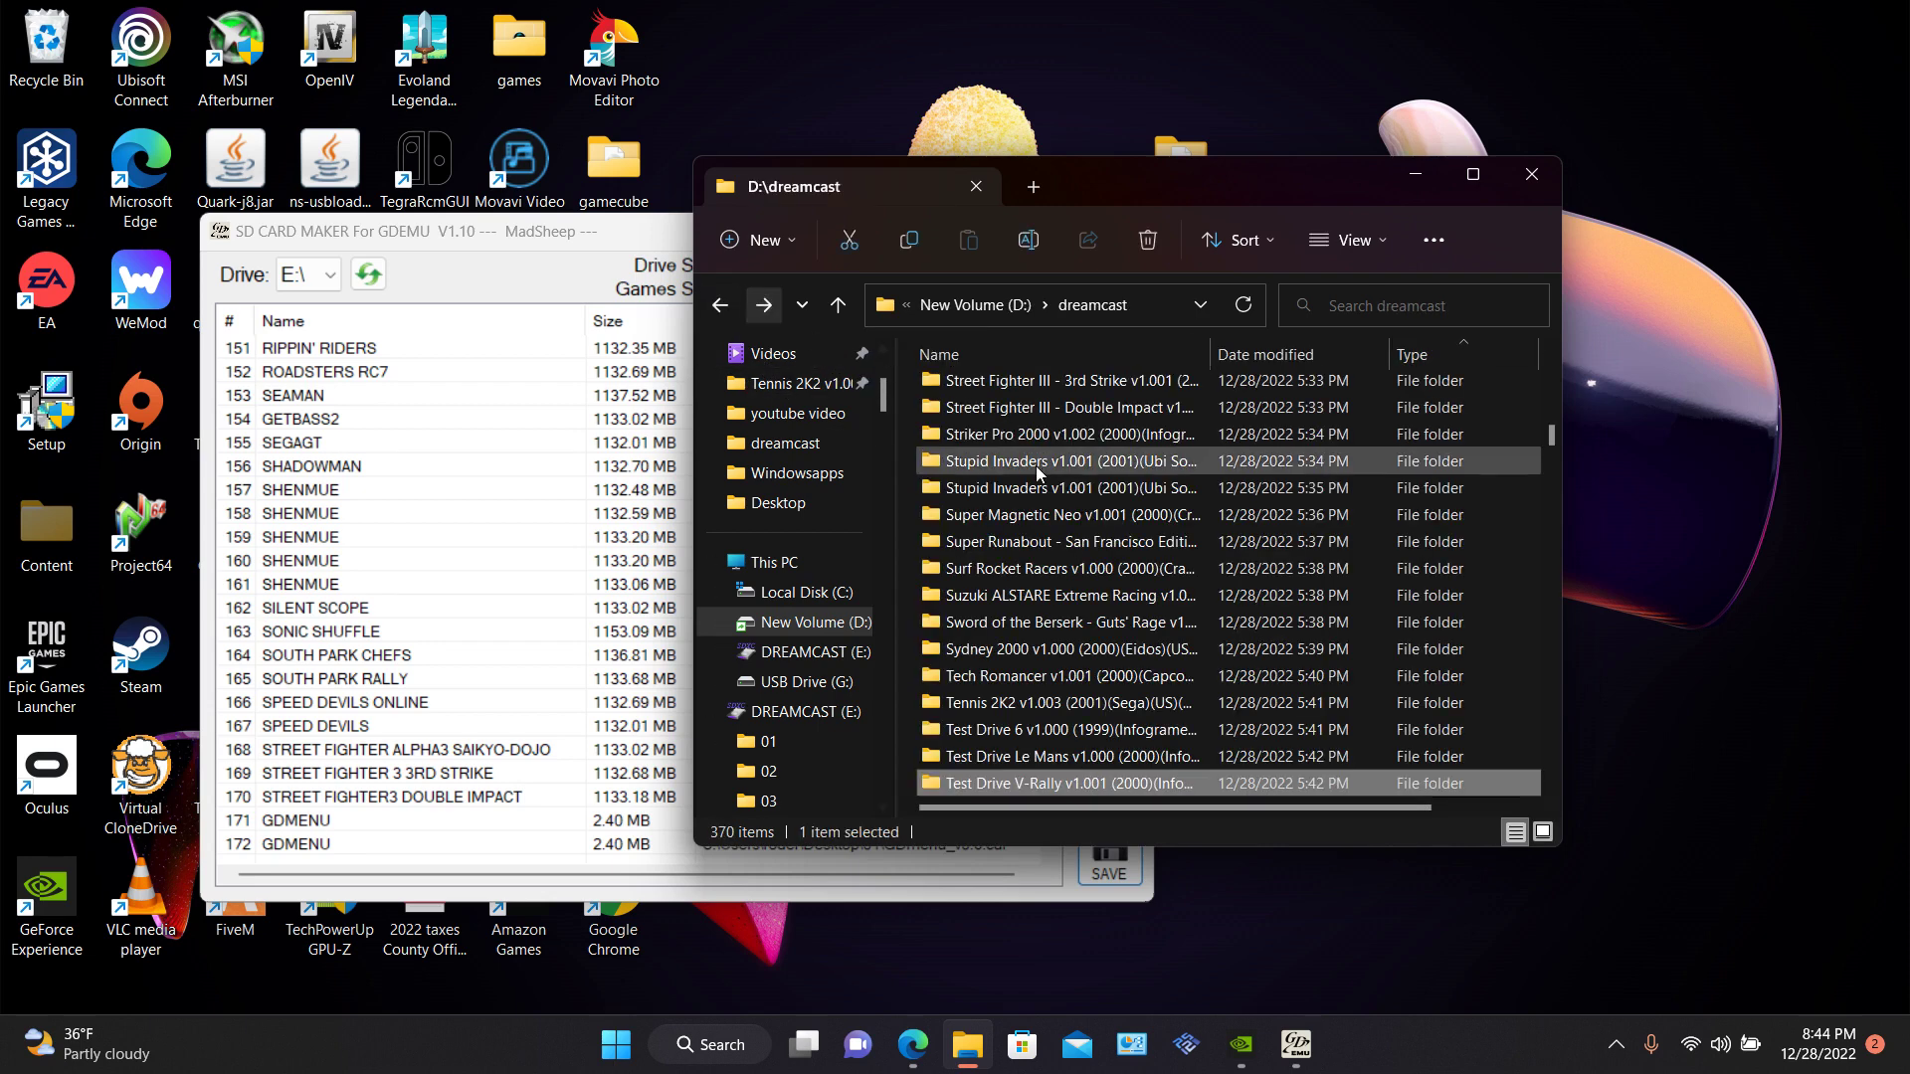
Add the extracted Super Runabout - San Francisco folder to the SD Card Maker game list and close File Explorer.
drag(1072, 543, 636, 547)
click(1529, 176)
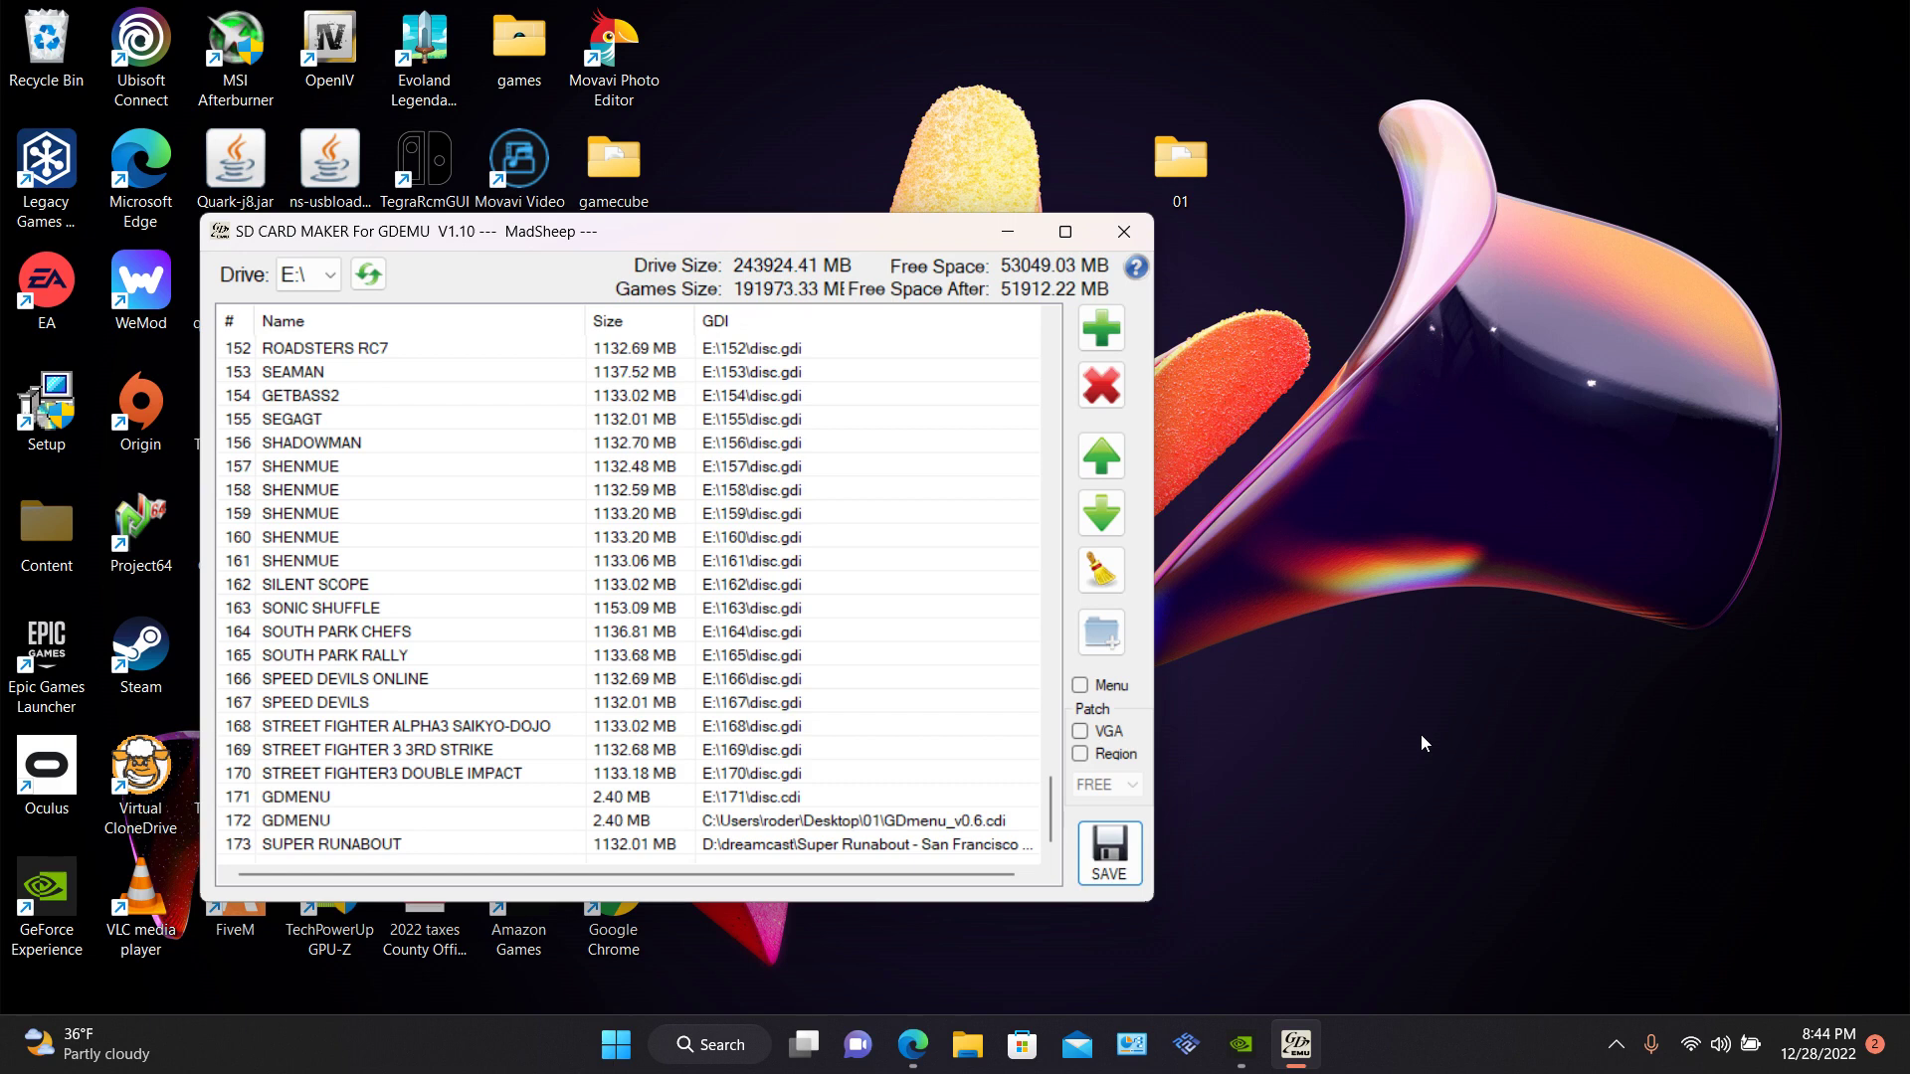
Open the DREAMCAST (E:) SD card in File Explorer to view its numbered folders.
mouse_move(898, 1045)
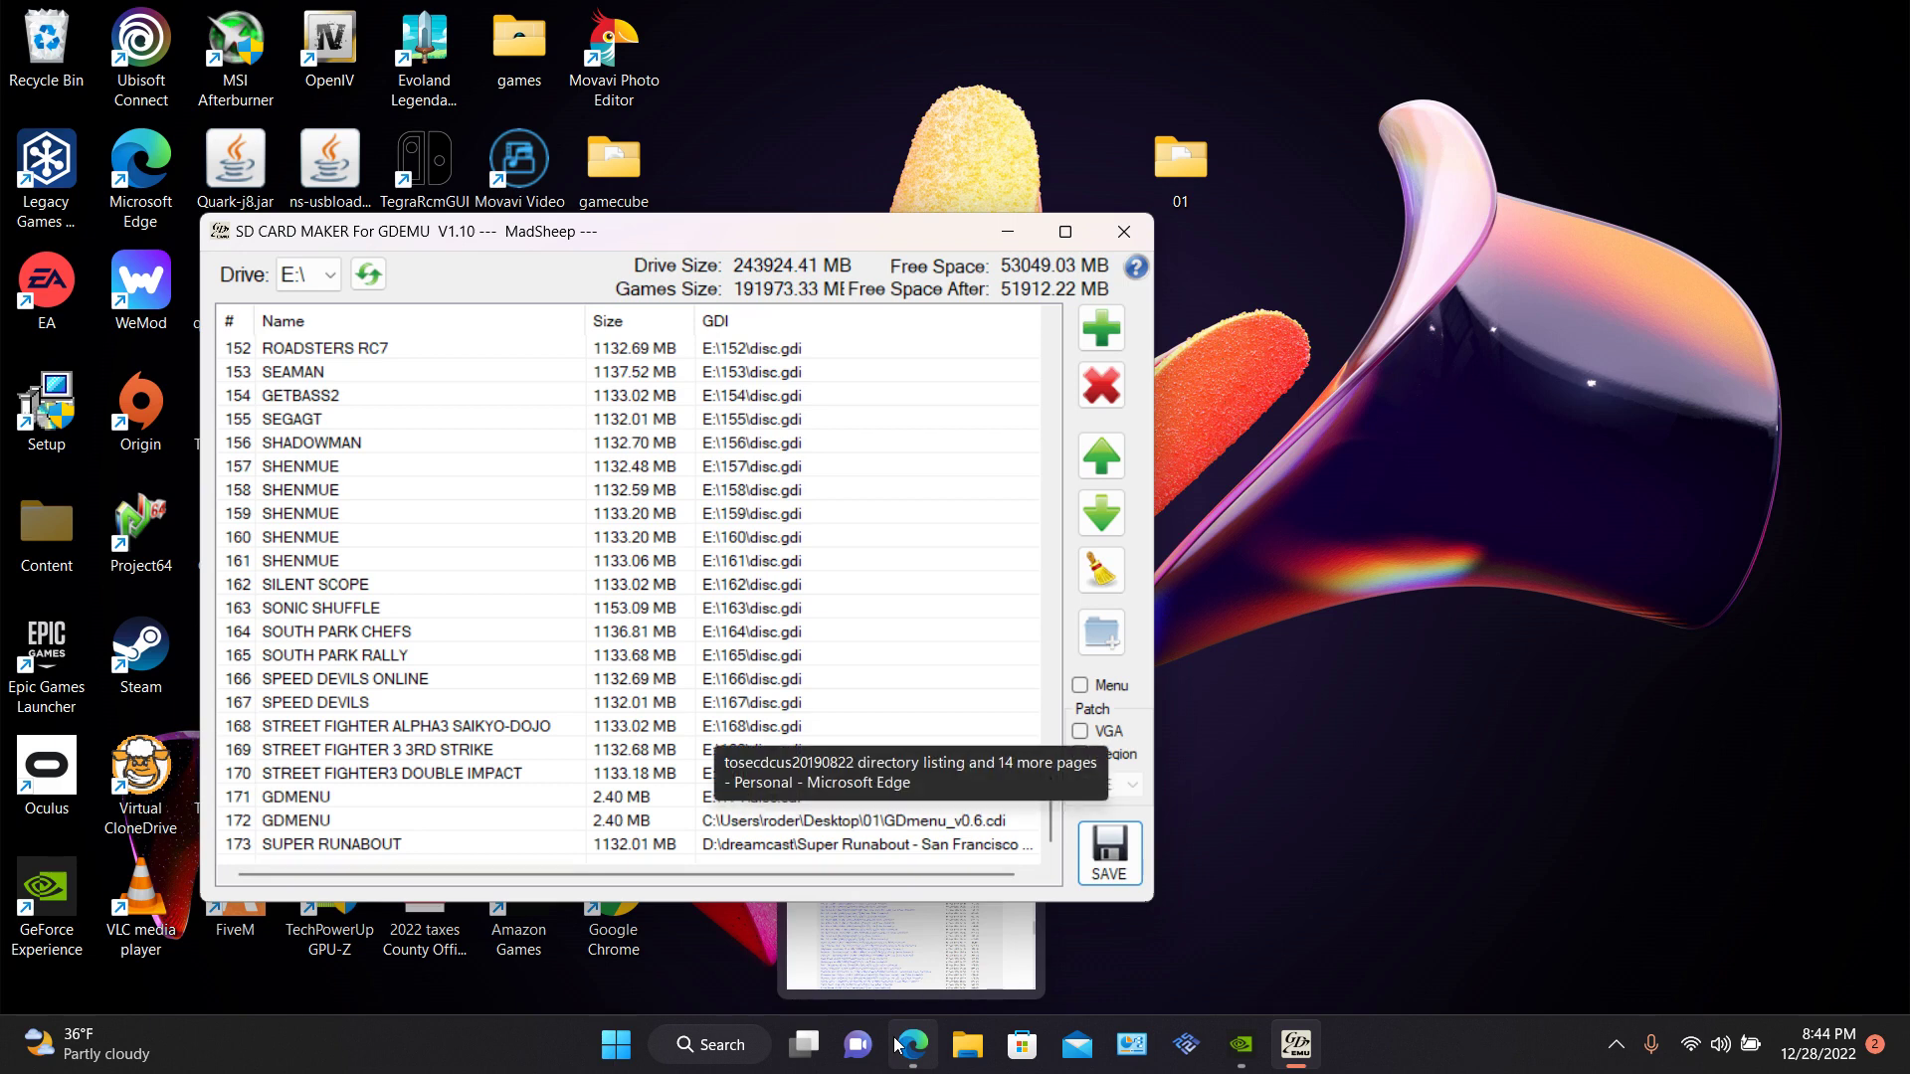
click(968, 1045)
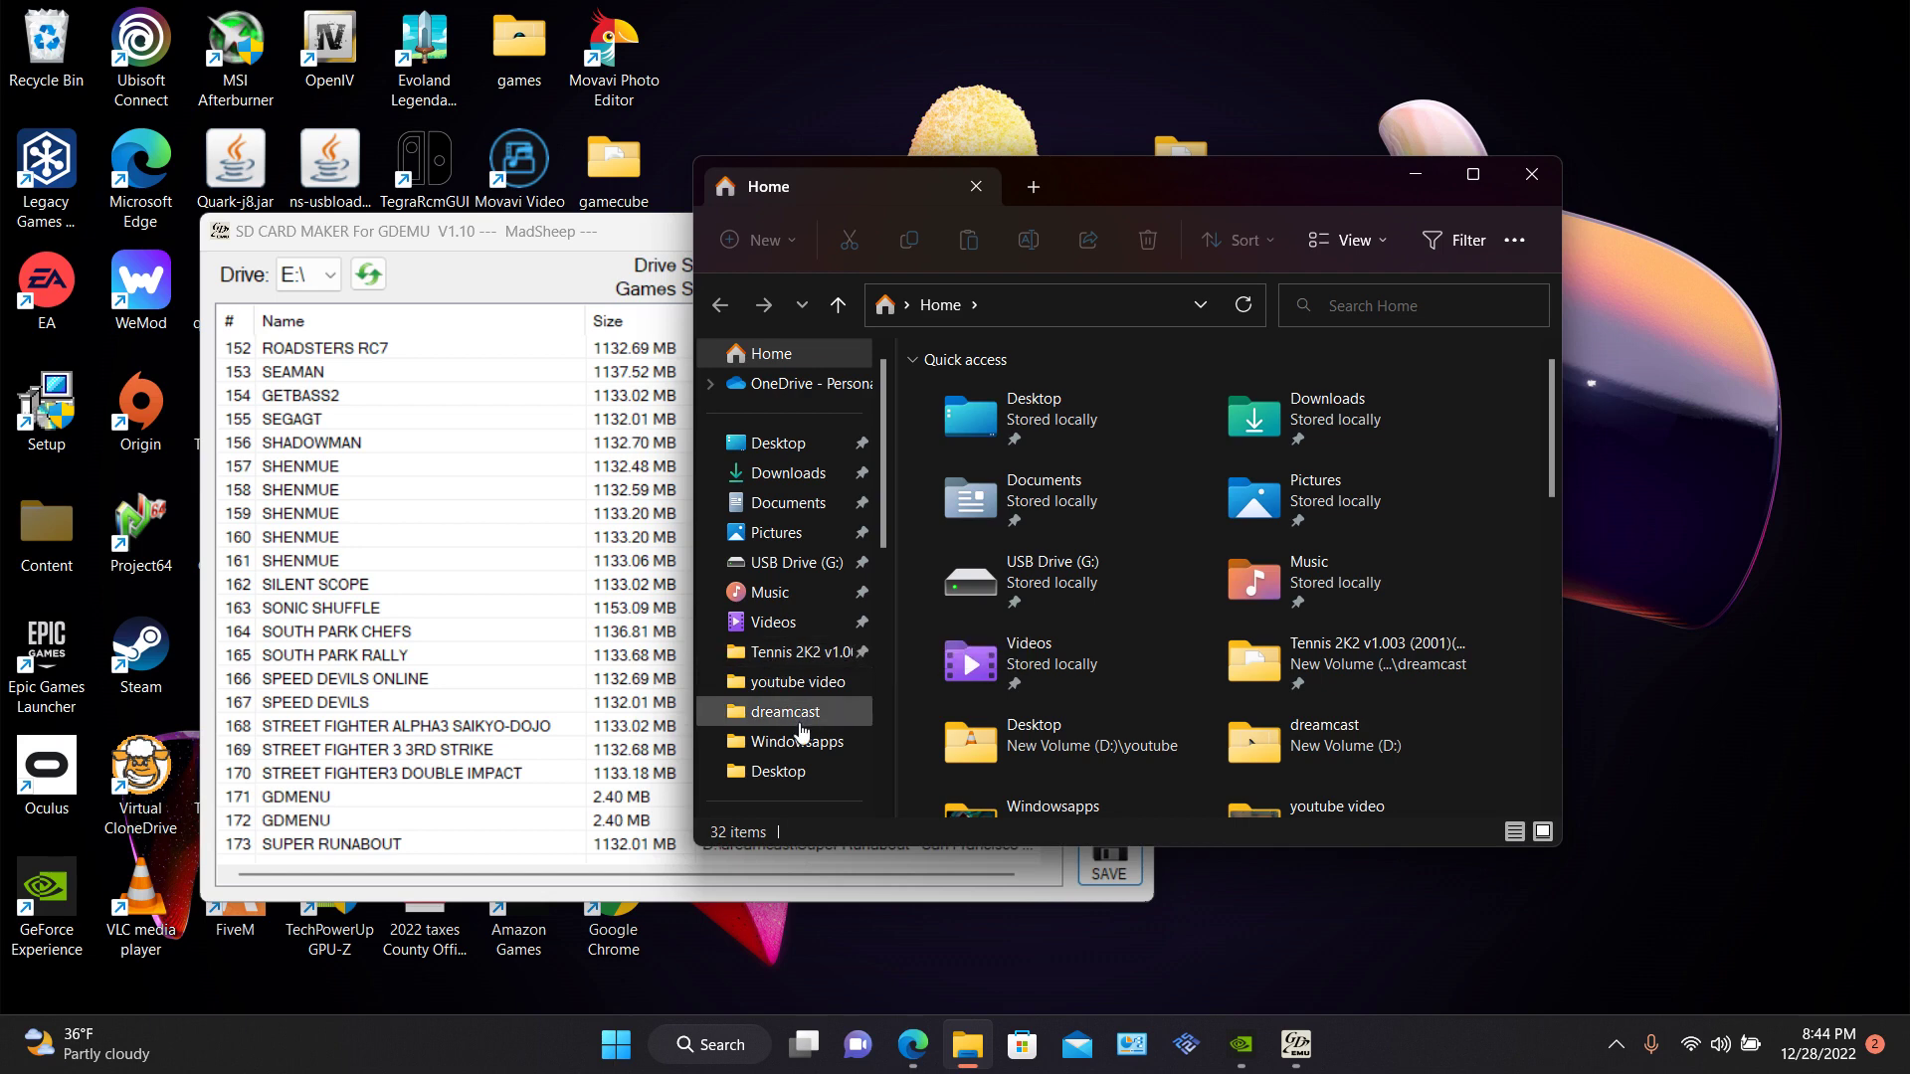
scroll(801, 733, down, 4)
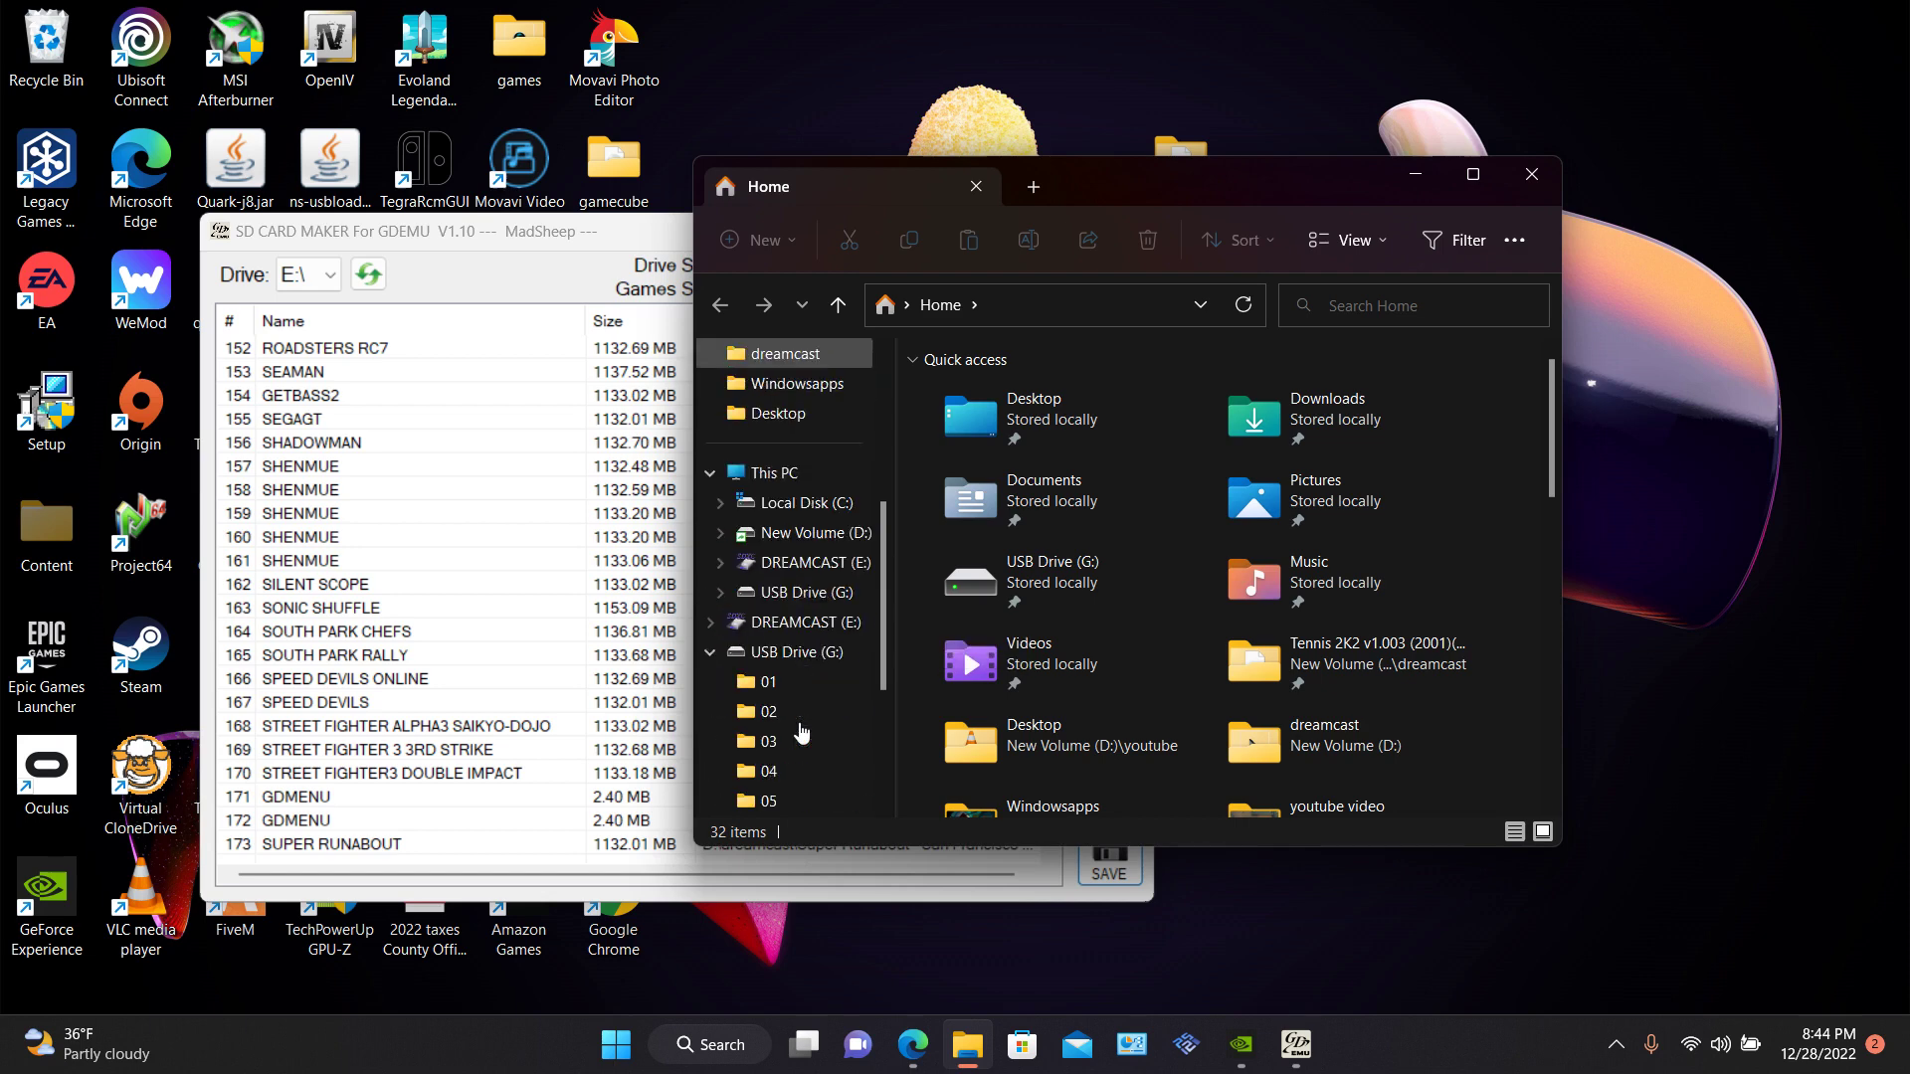
click(812, 625)
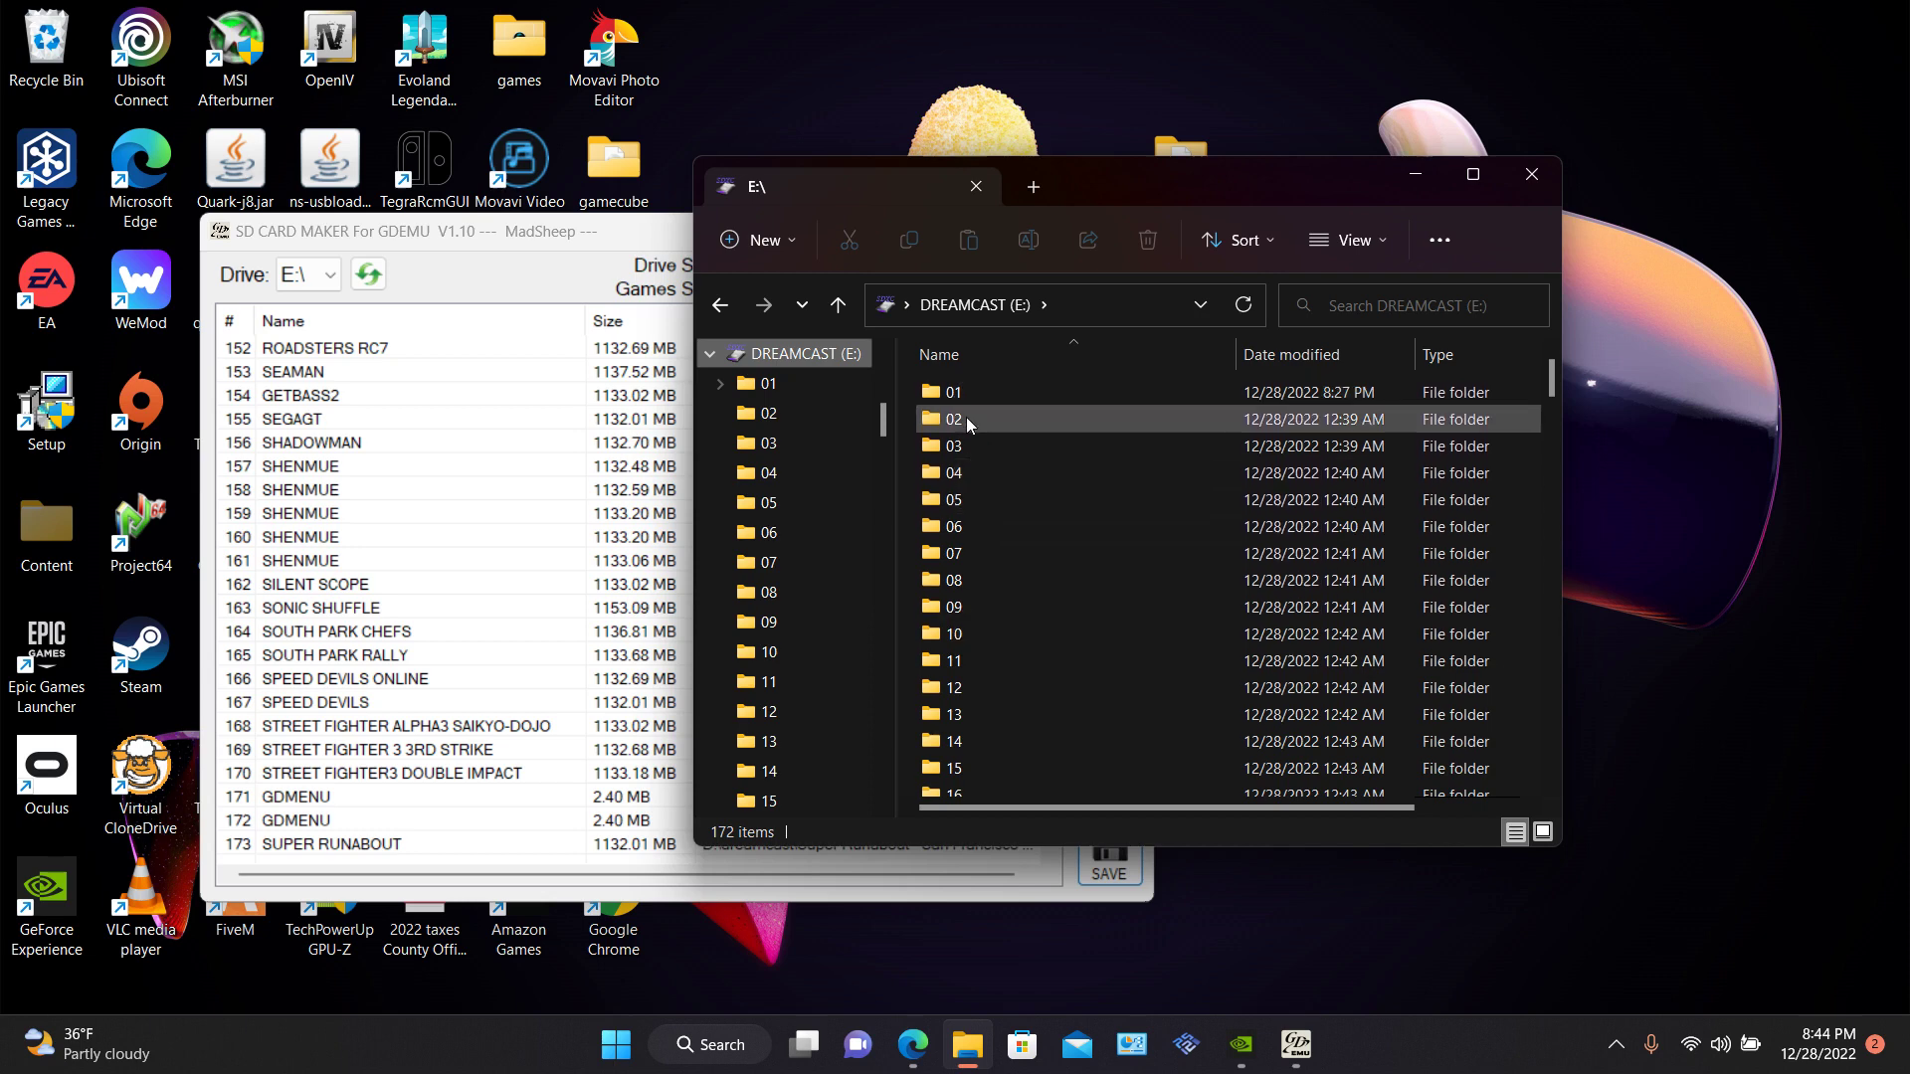
Look through the numbered folders on the SD card and inspect the contents of folder 01 and its nested 01 folder.
scroll(1027, 549, down, 11)
scroll(1025, 541, down, 20)
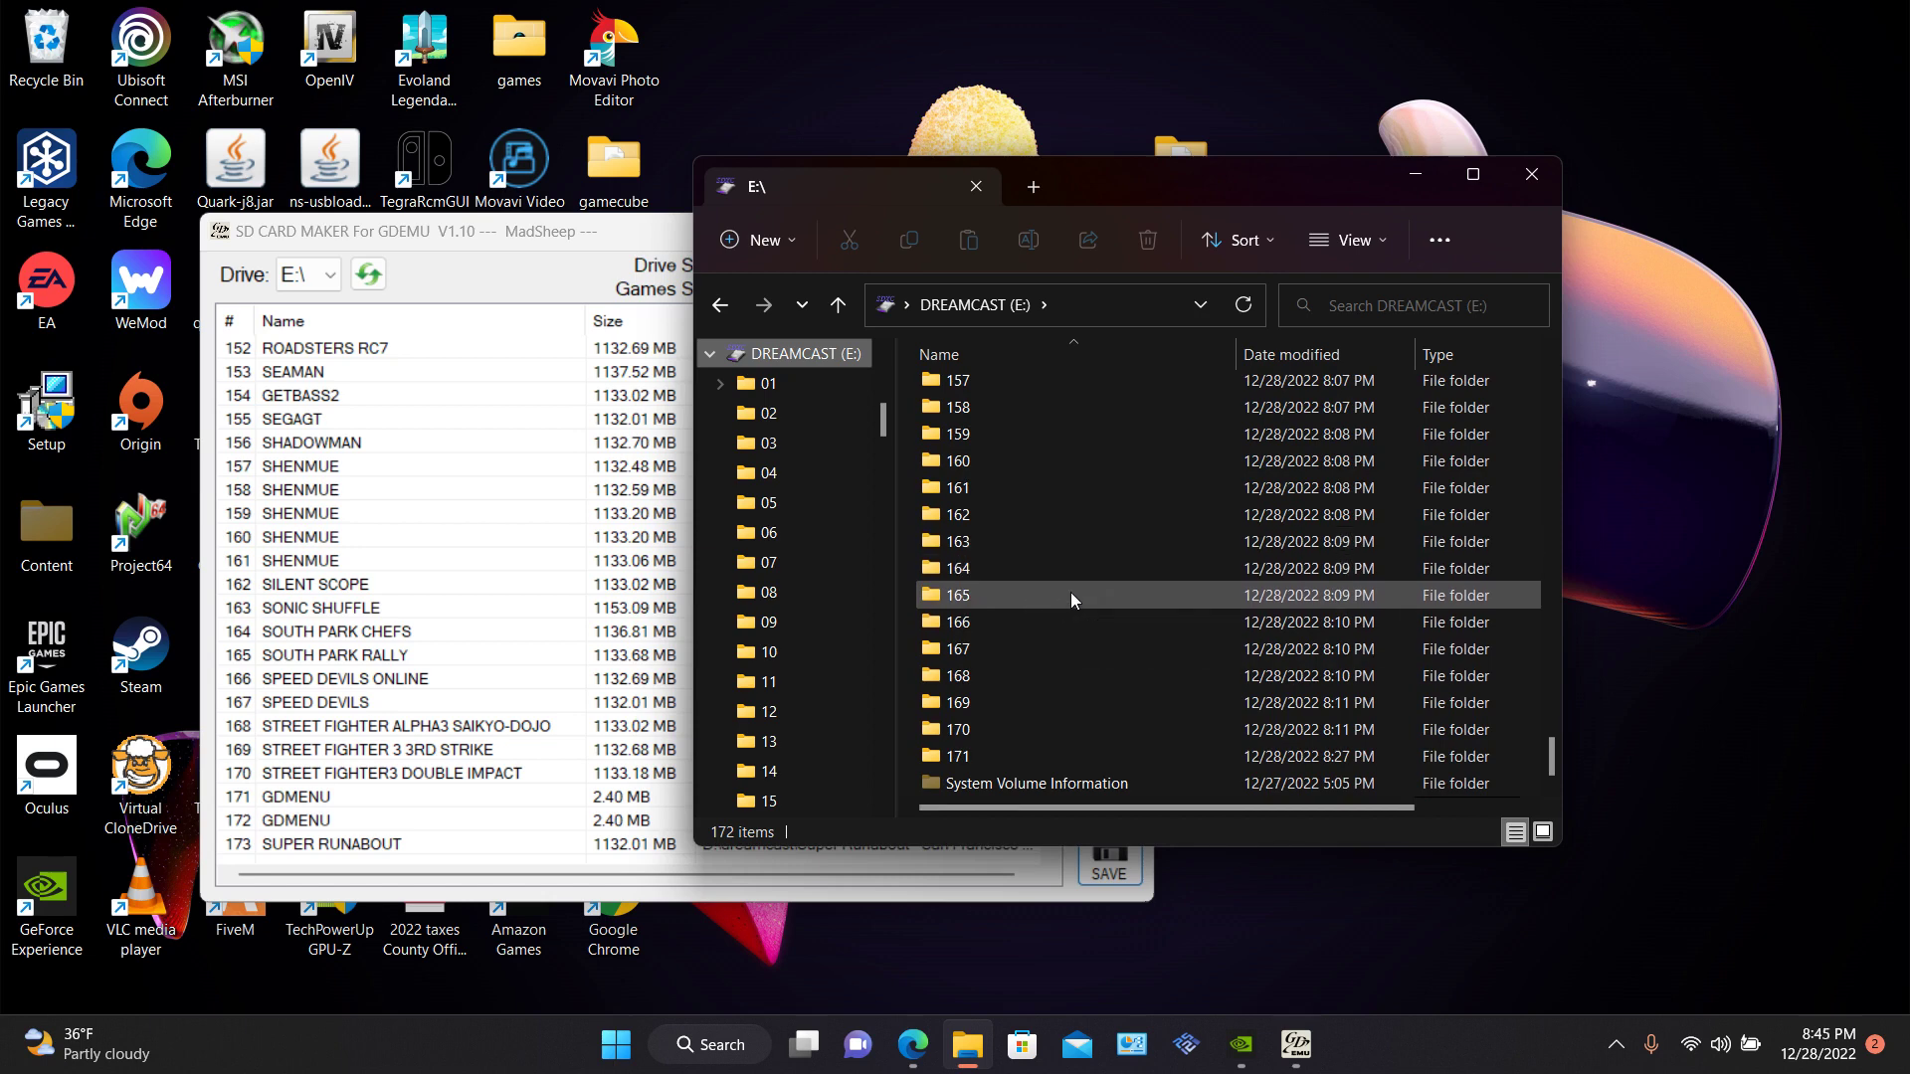
scroll(1071, 593, up, 20)
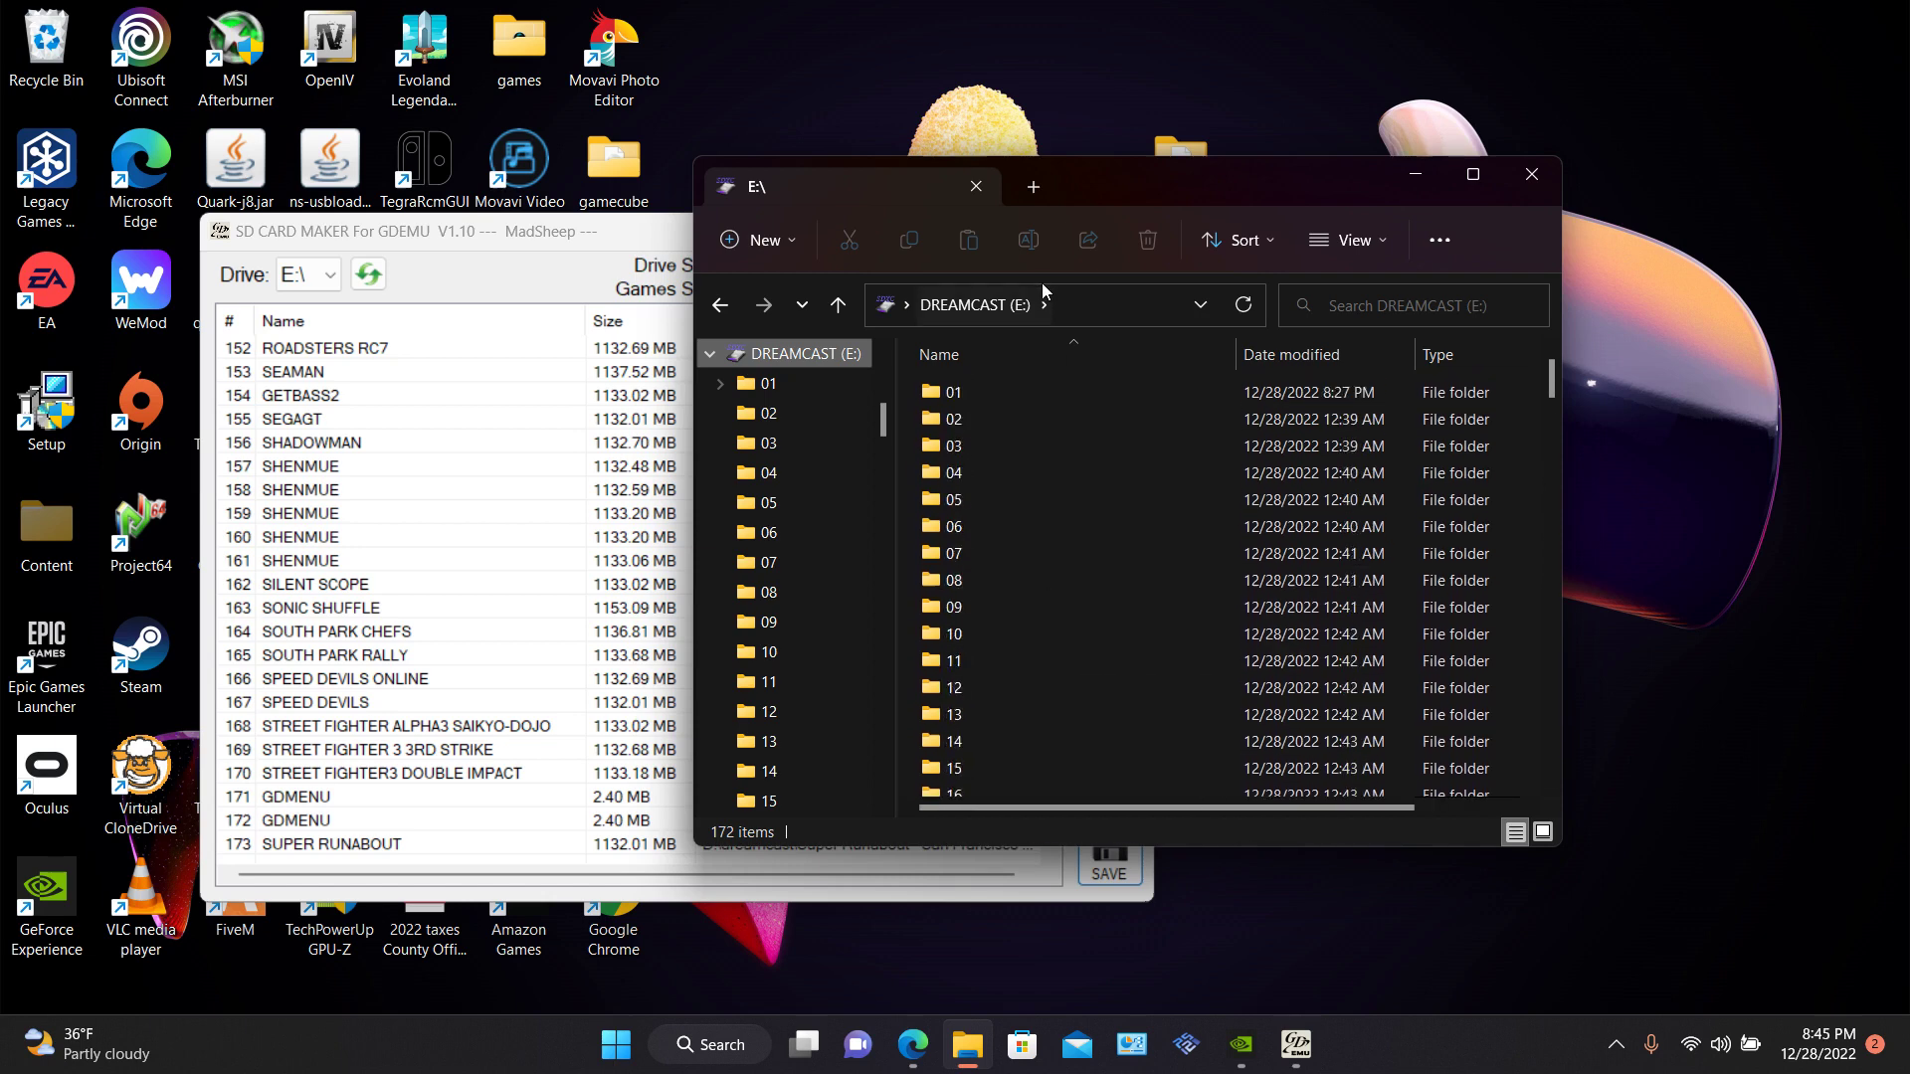
double_click(1022, 400)
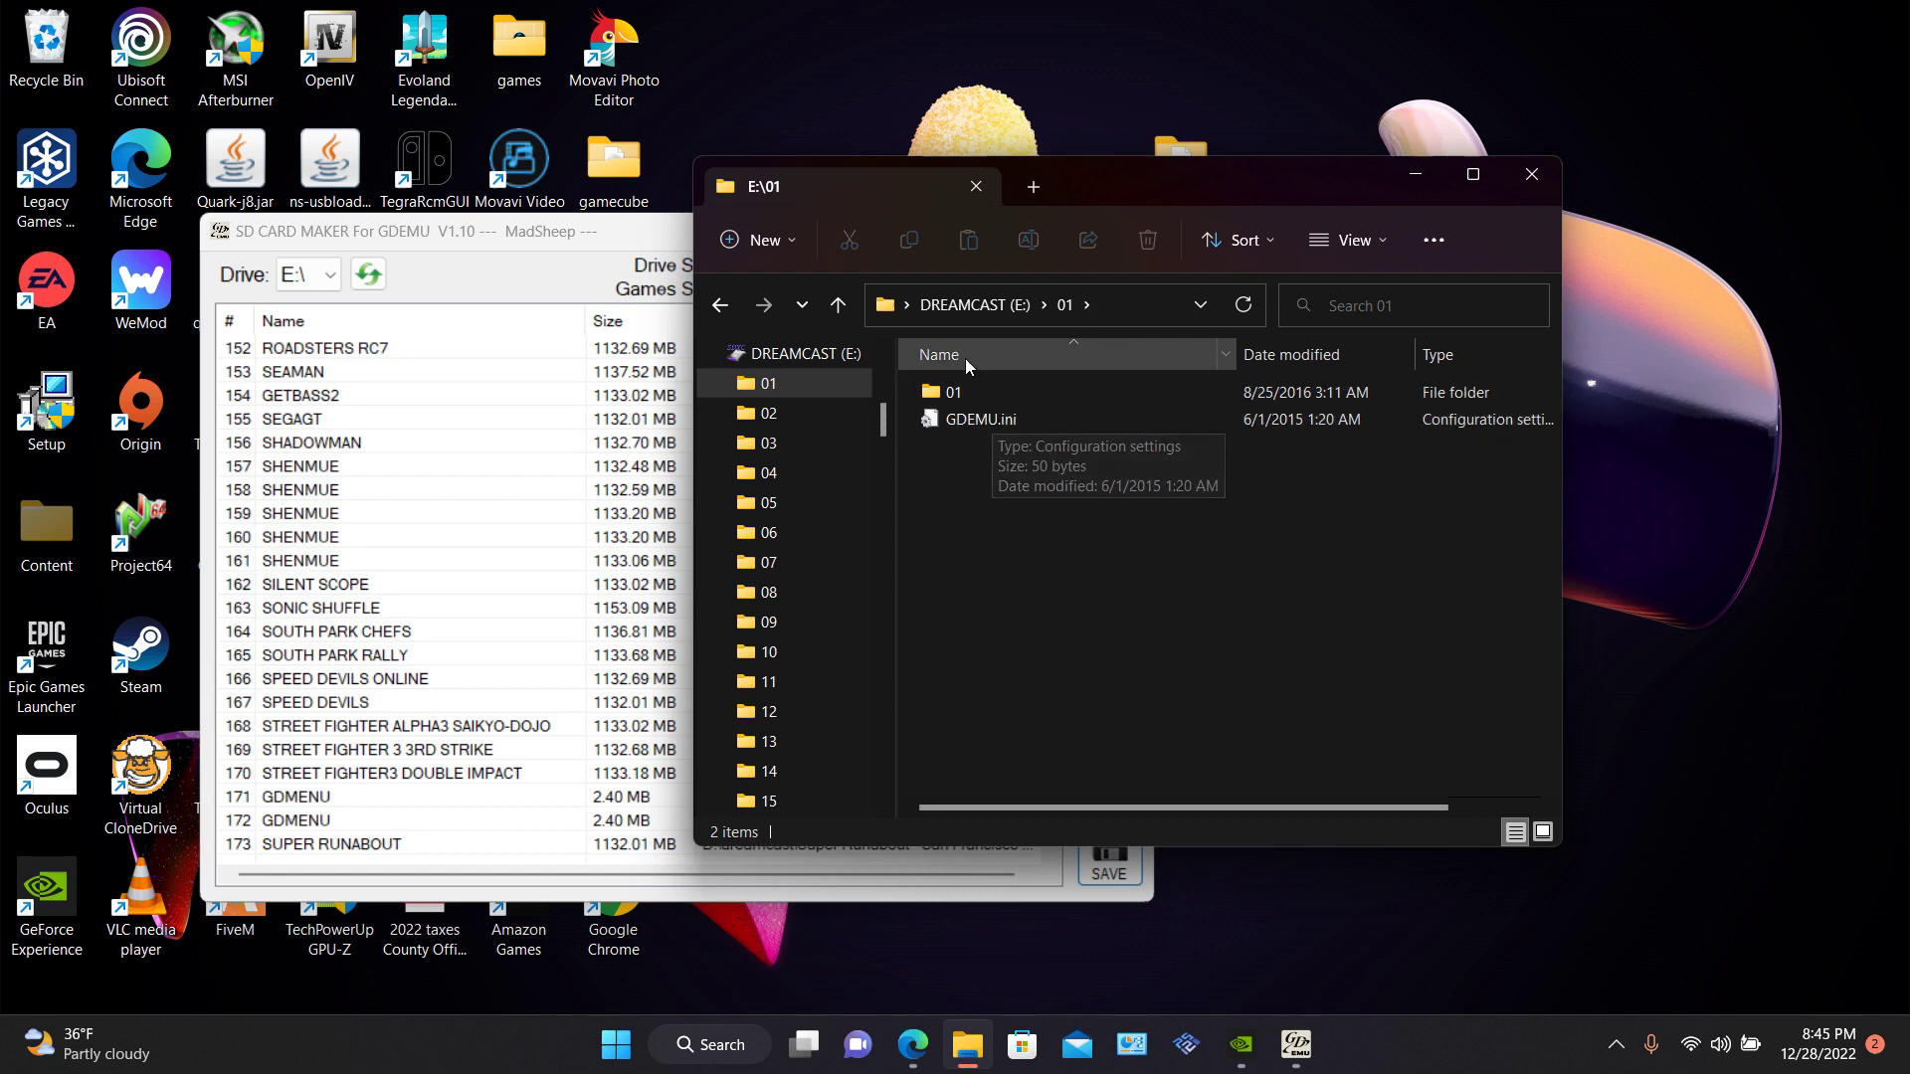
double_click(971, 392)
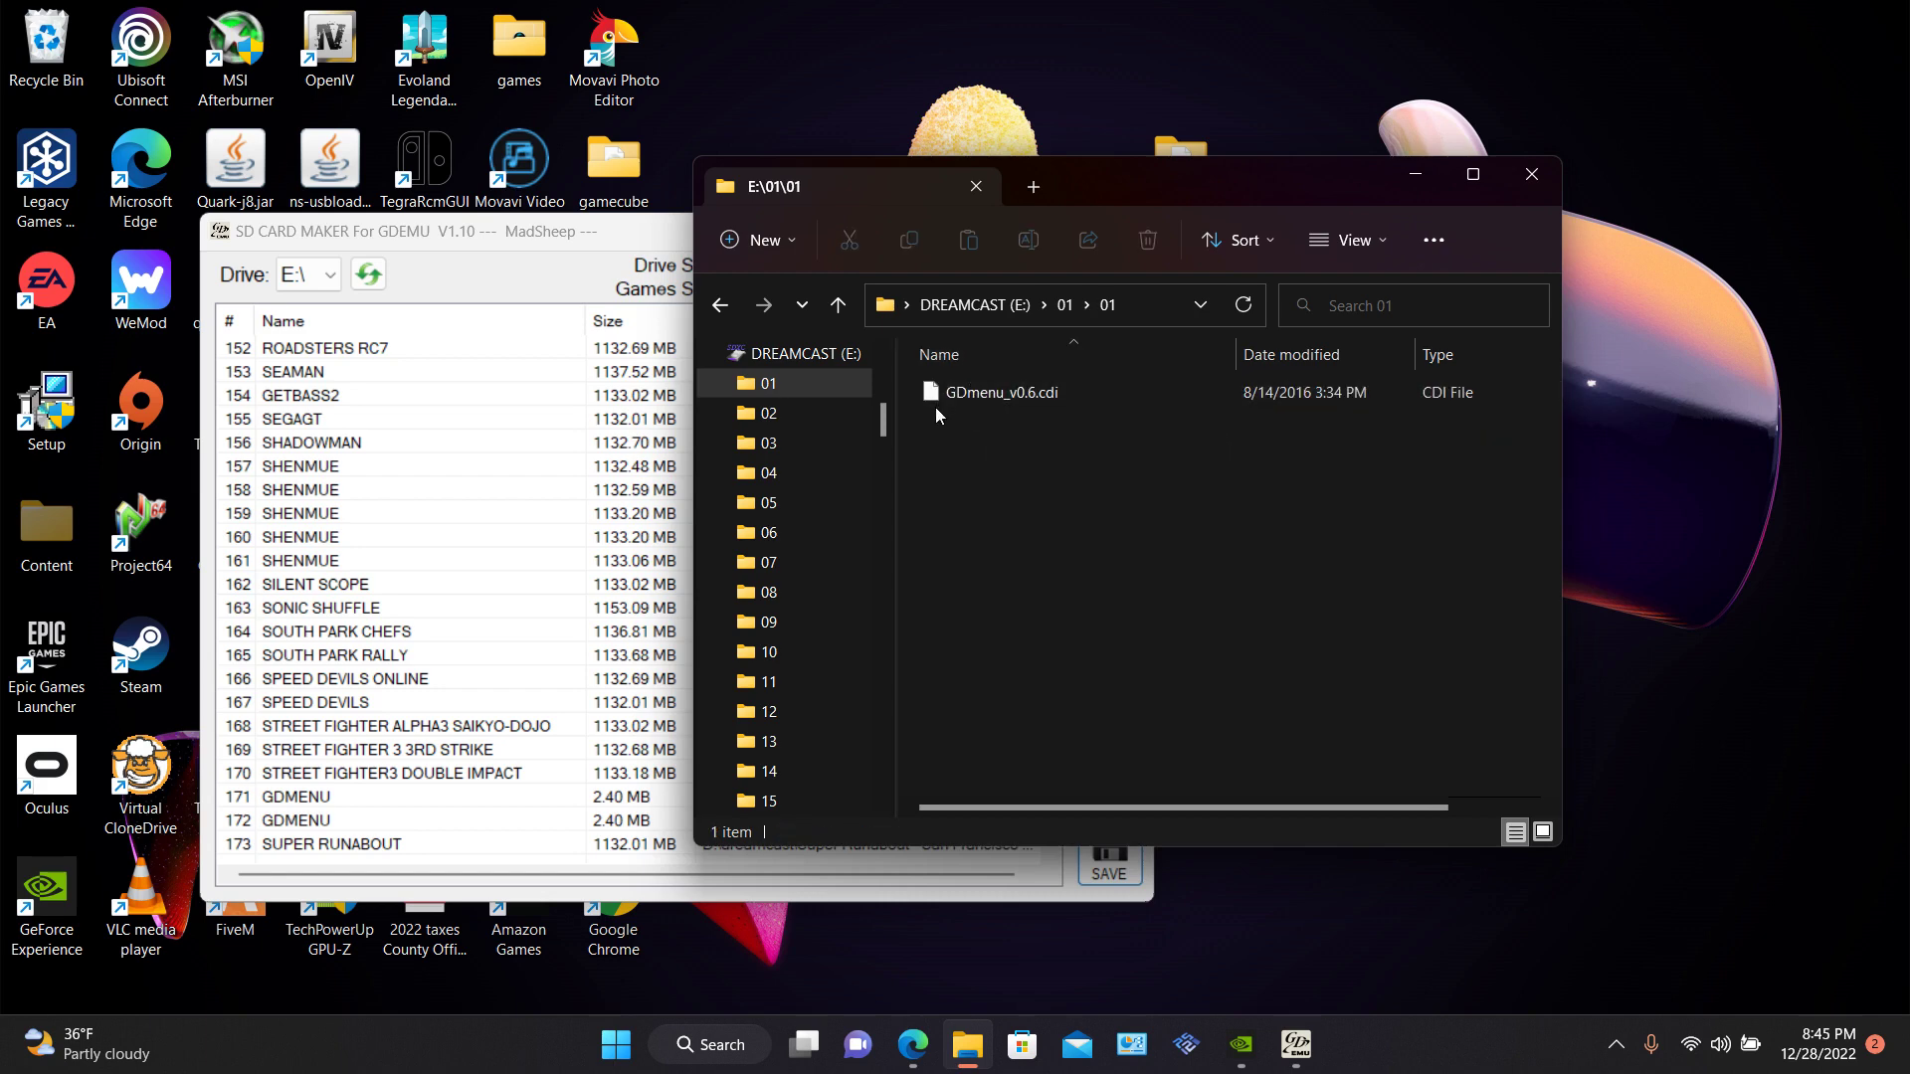
click(719, 303)
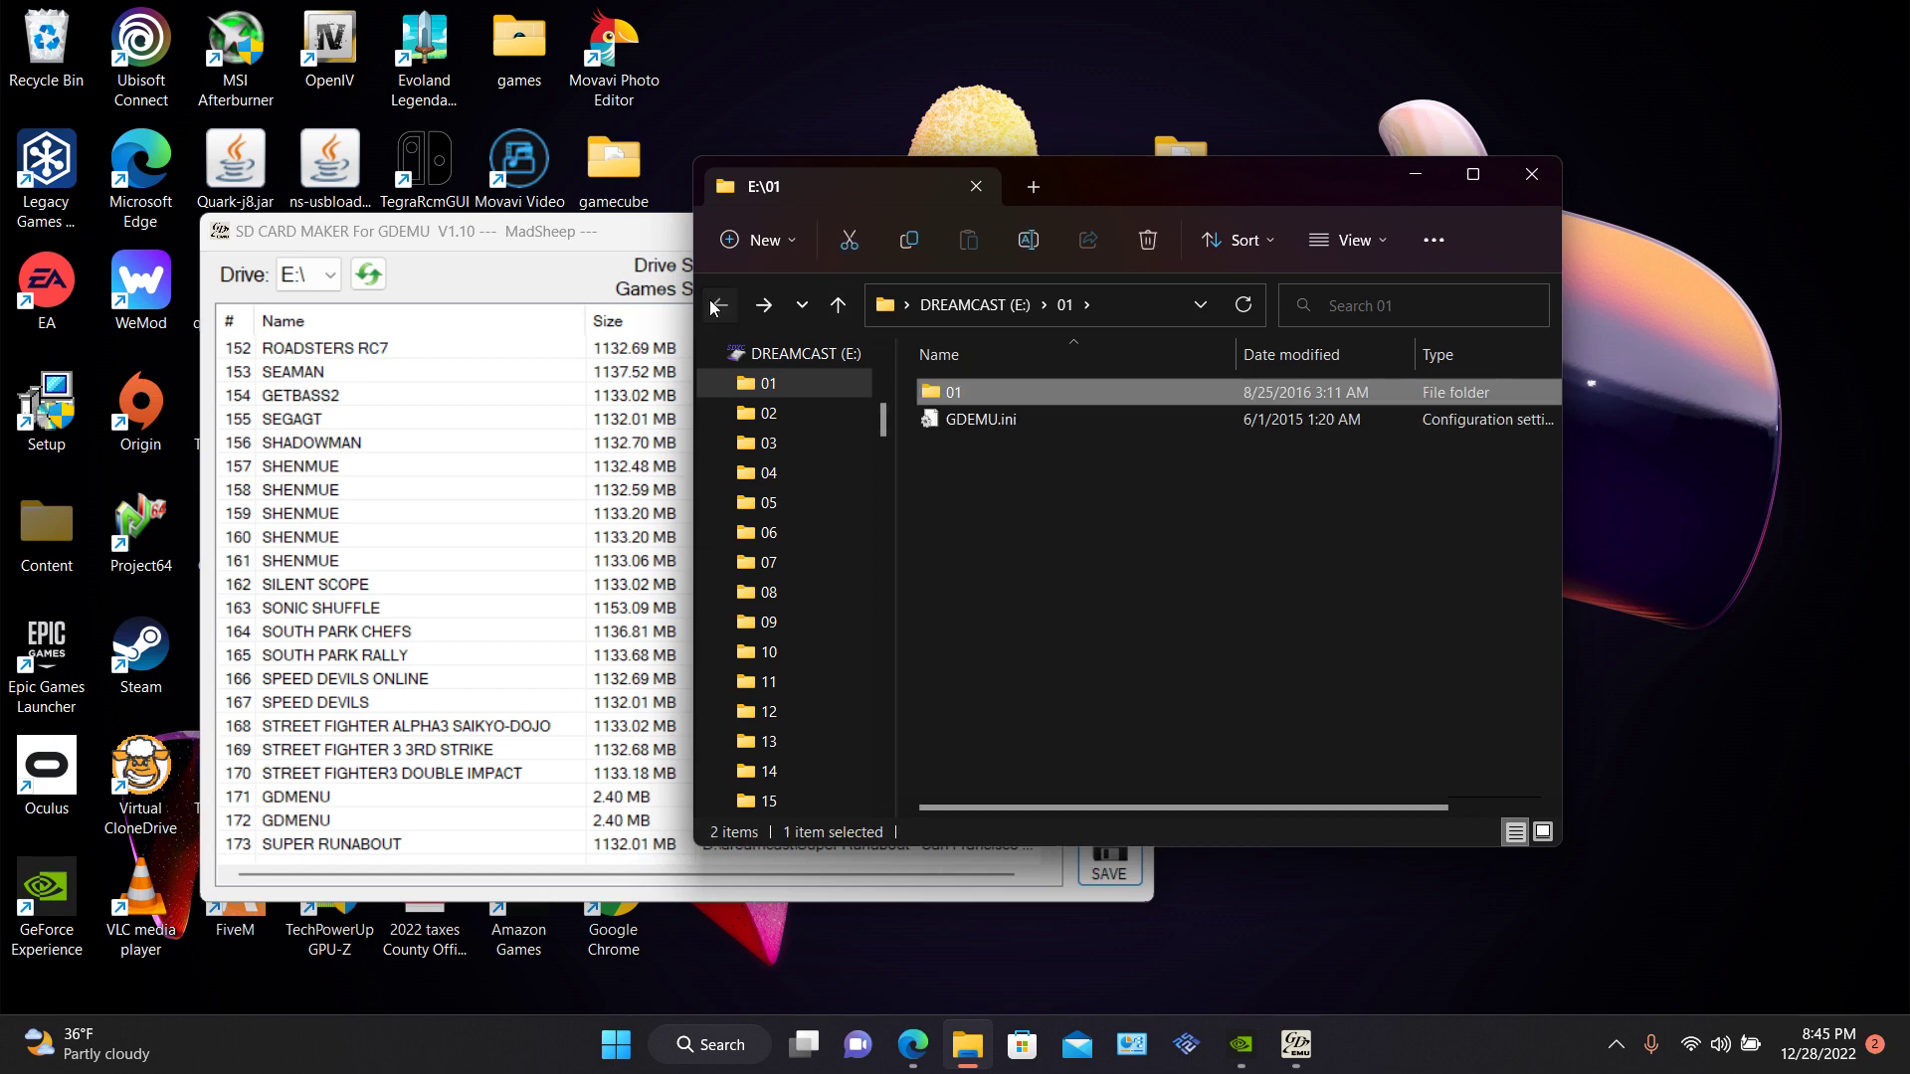
click(718, 303)
Move GDmenu_v0.6.cdi out of the nested 01 folder into the SD card's main 01 folder.
double_click(977, 394)
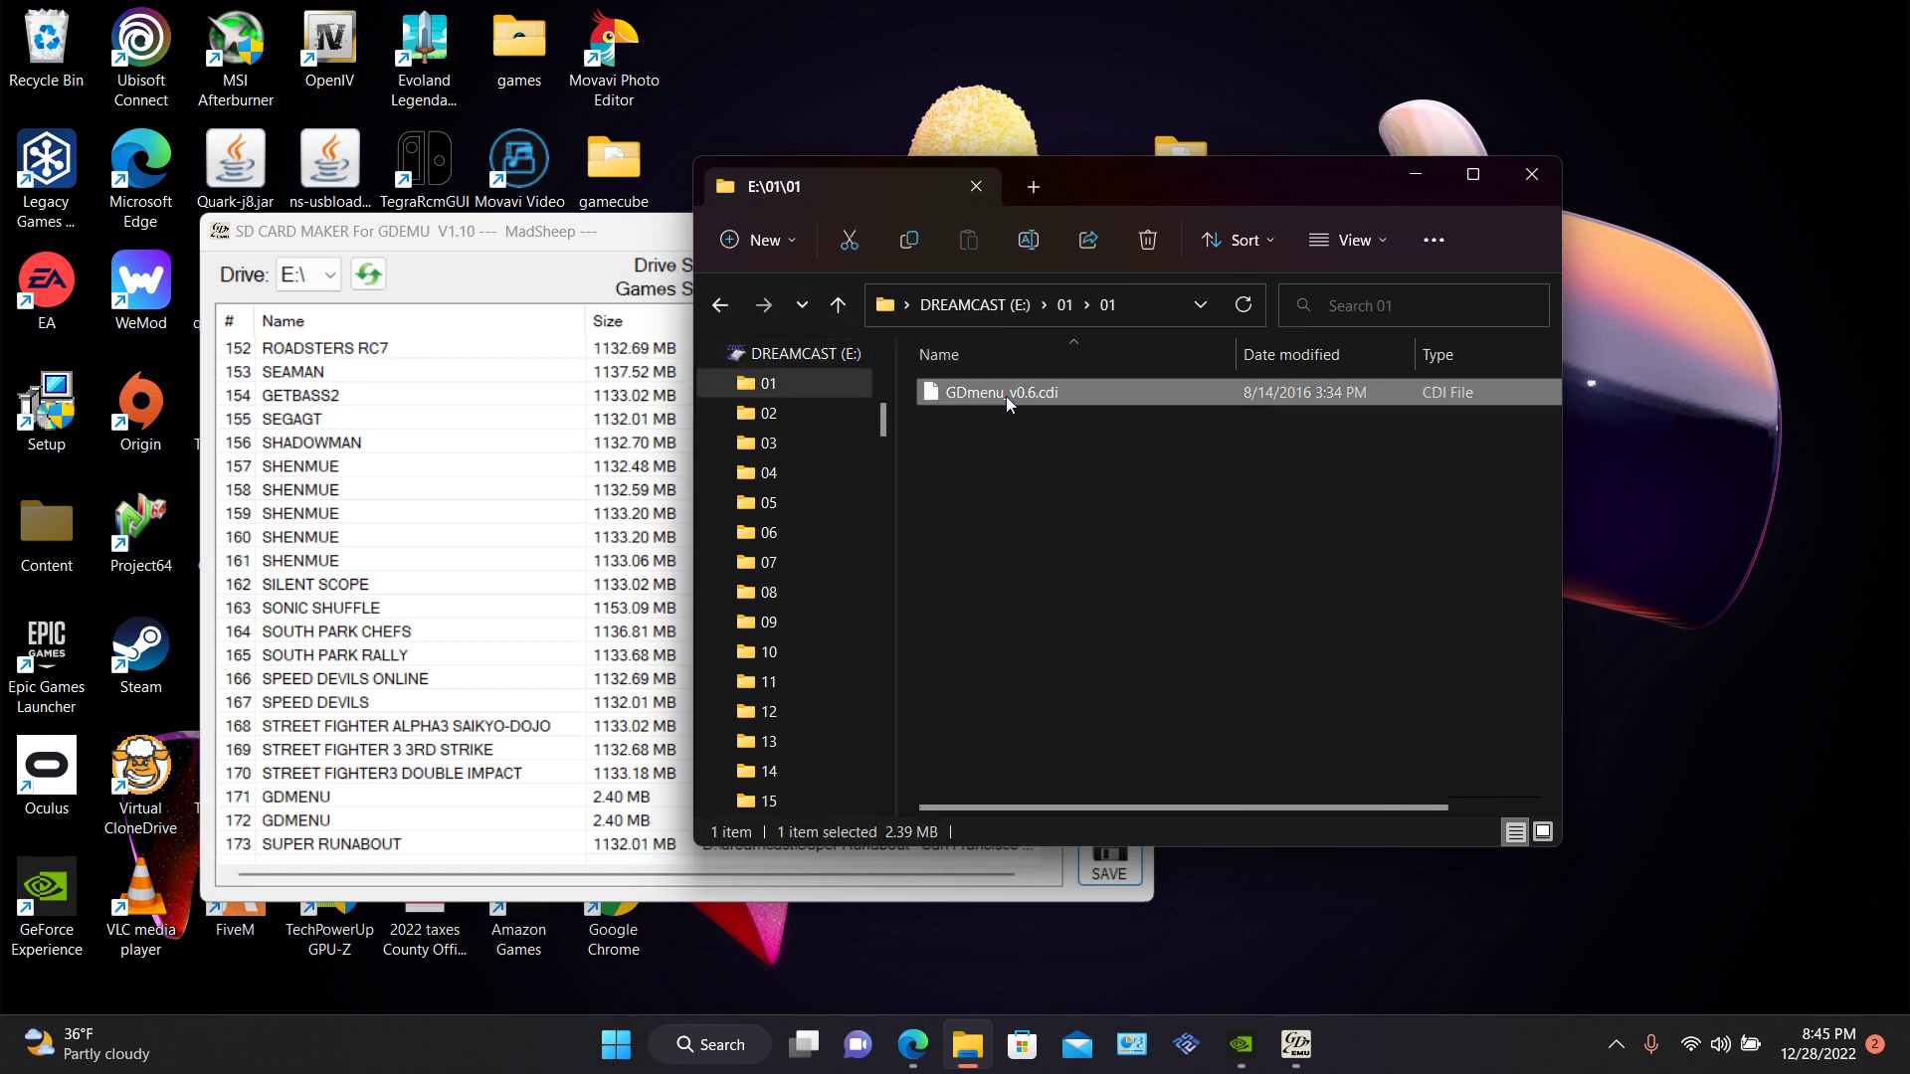
right_click(1006, 396)
click(1053, 428)
click(734, 306)
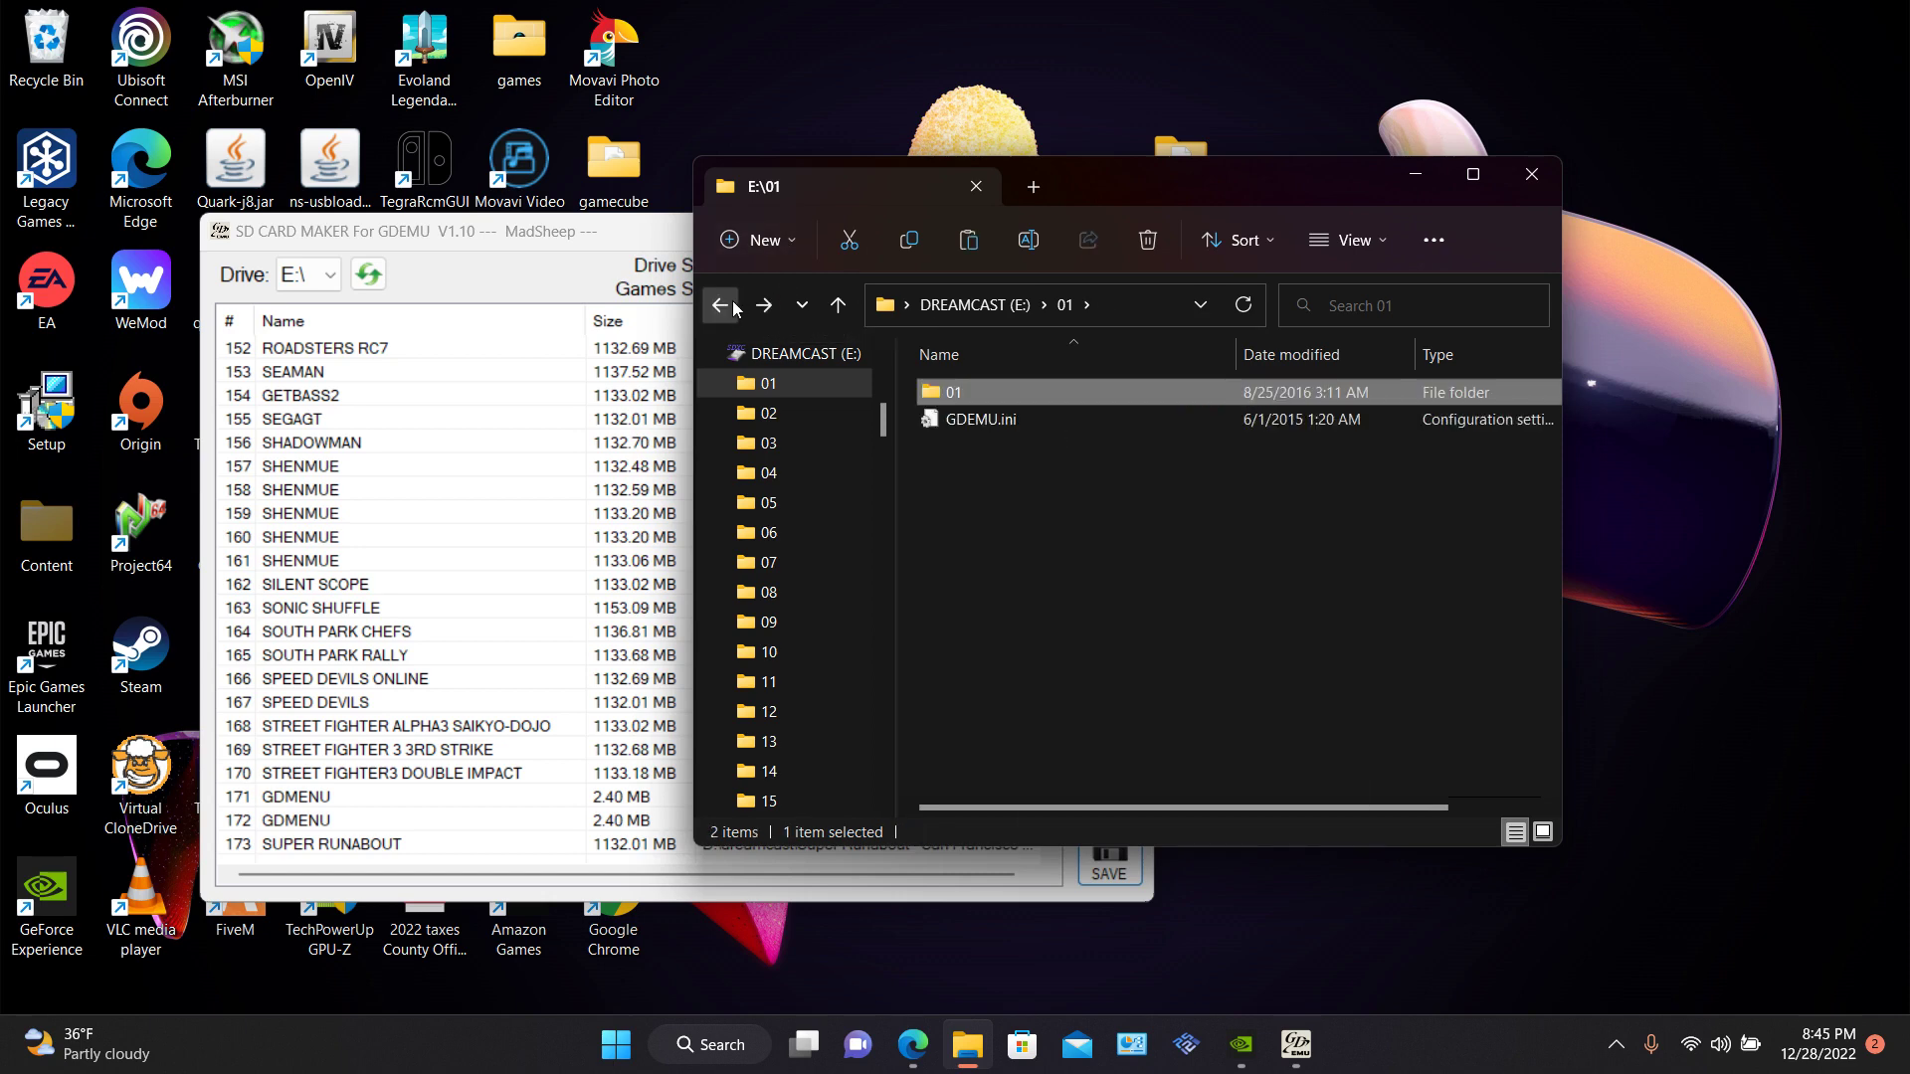
click(720, 305)
click(764, 306)
right_click(1067, 519)
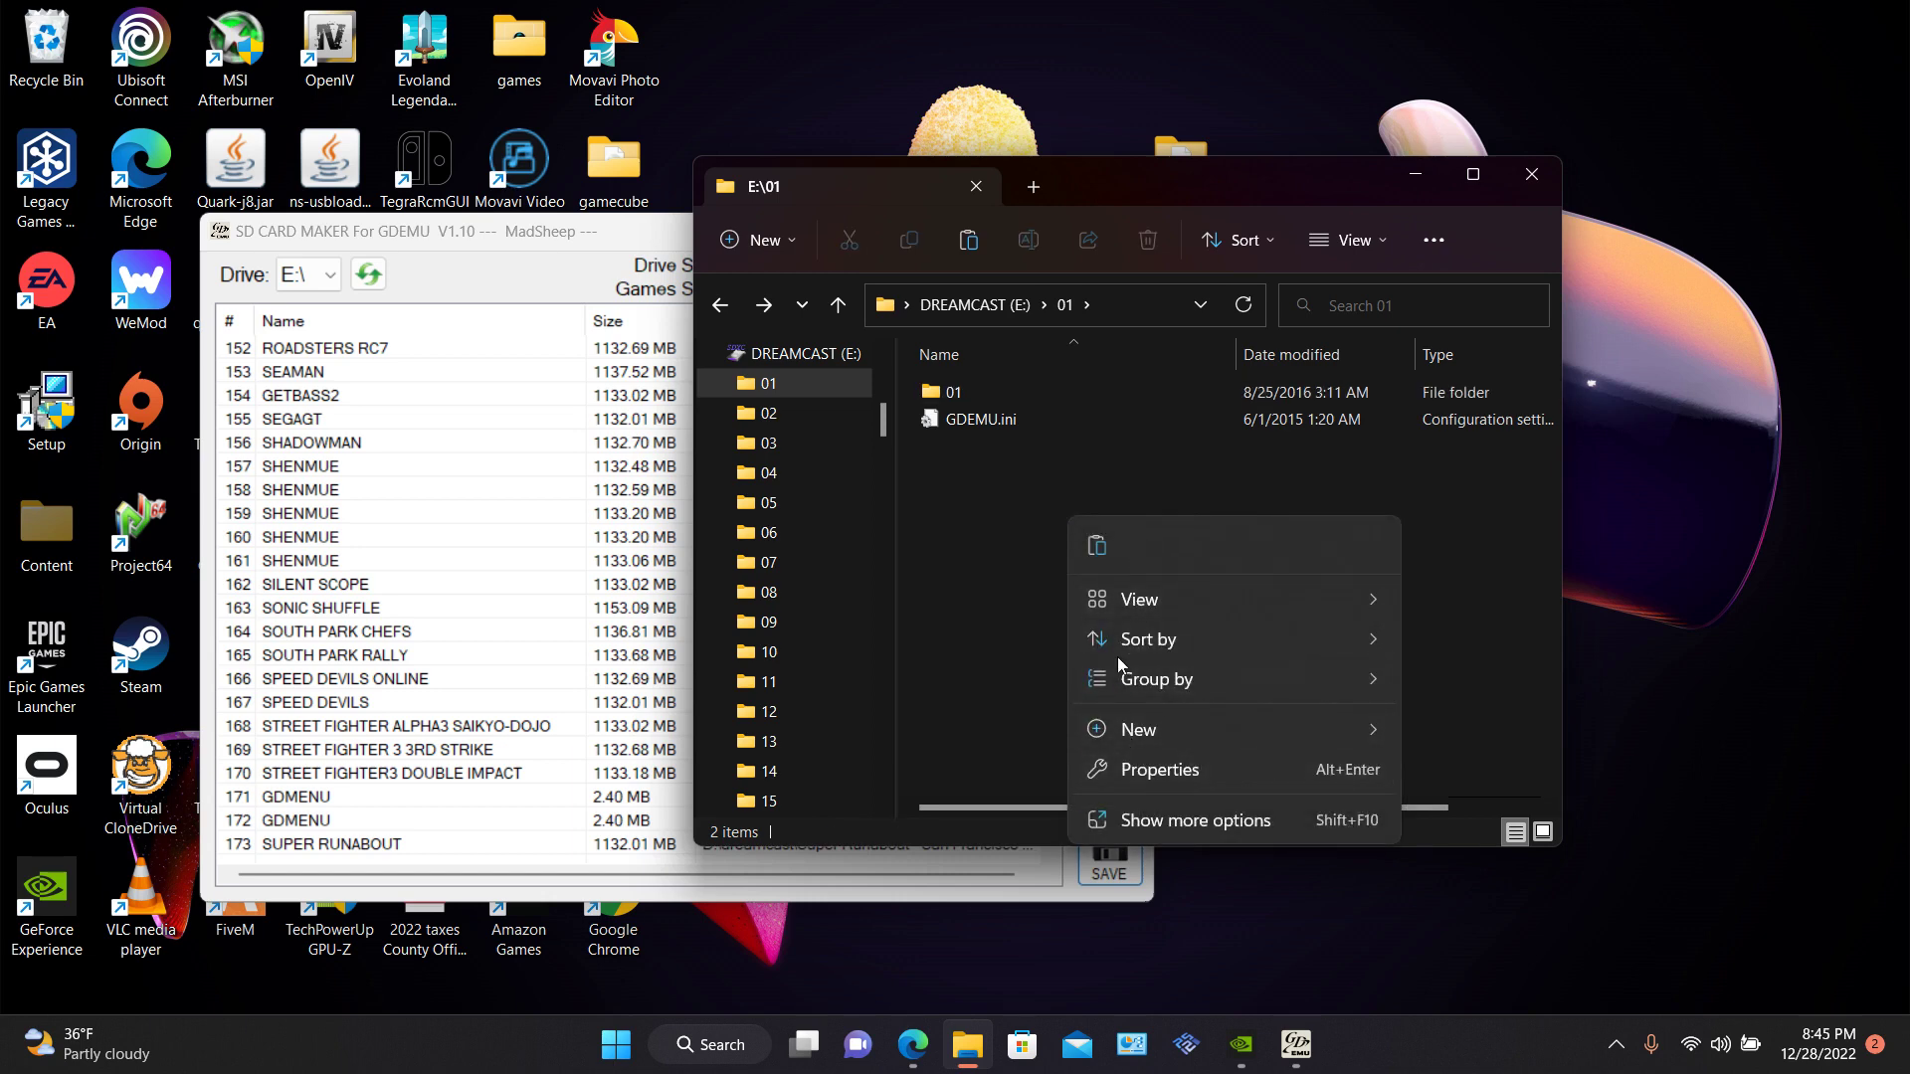
click(1095, 544)
Delete the nested 01 folder from the SD card's main 01 folder.
click(962, 390)
right_click(963, 391)
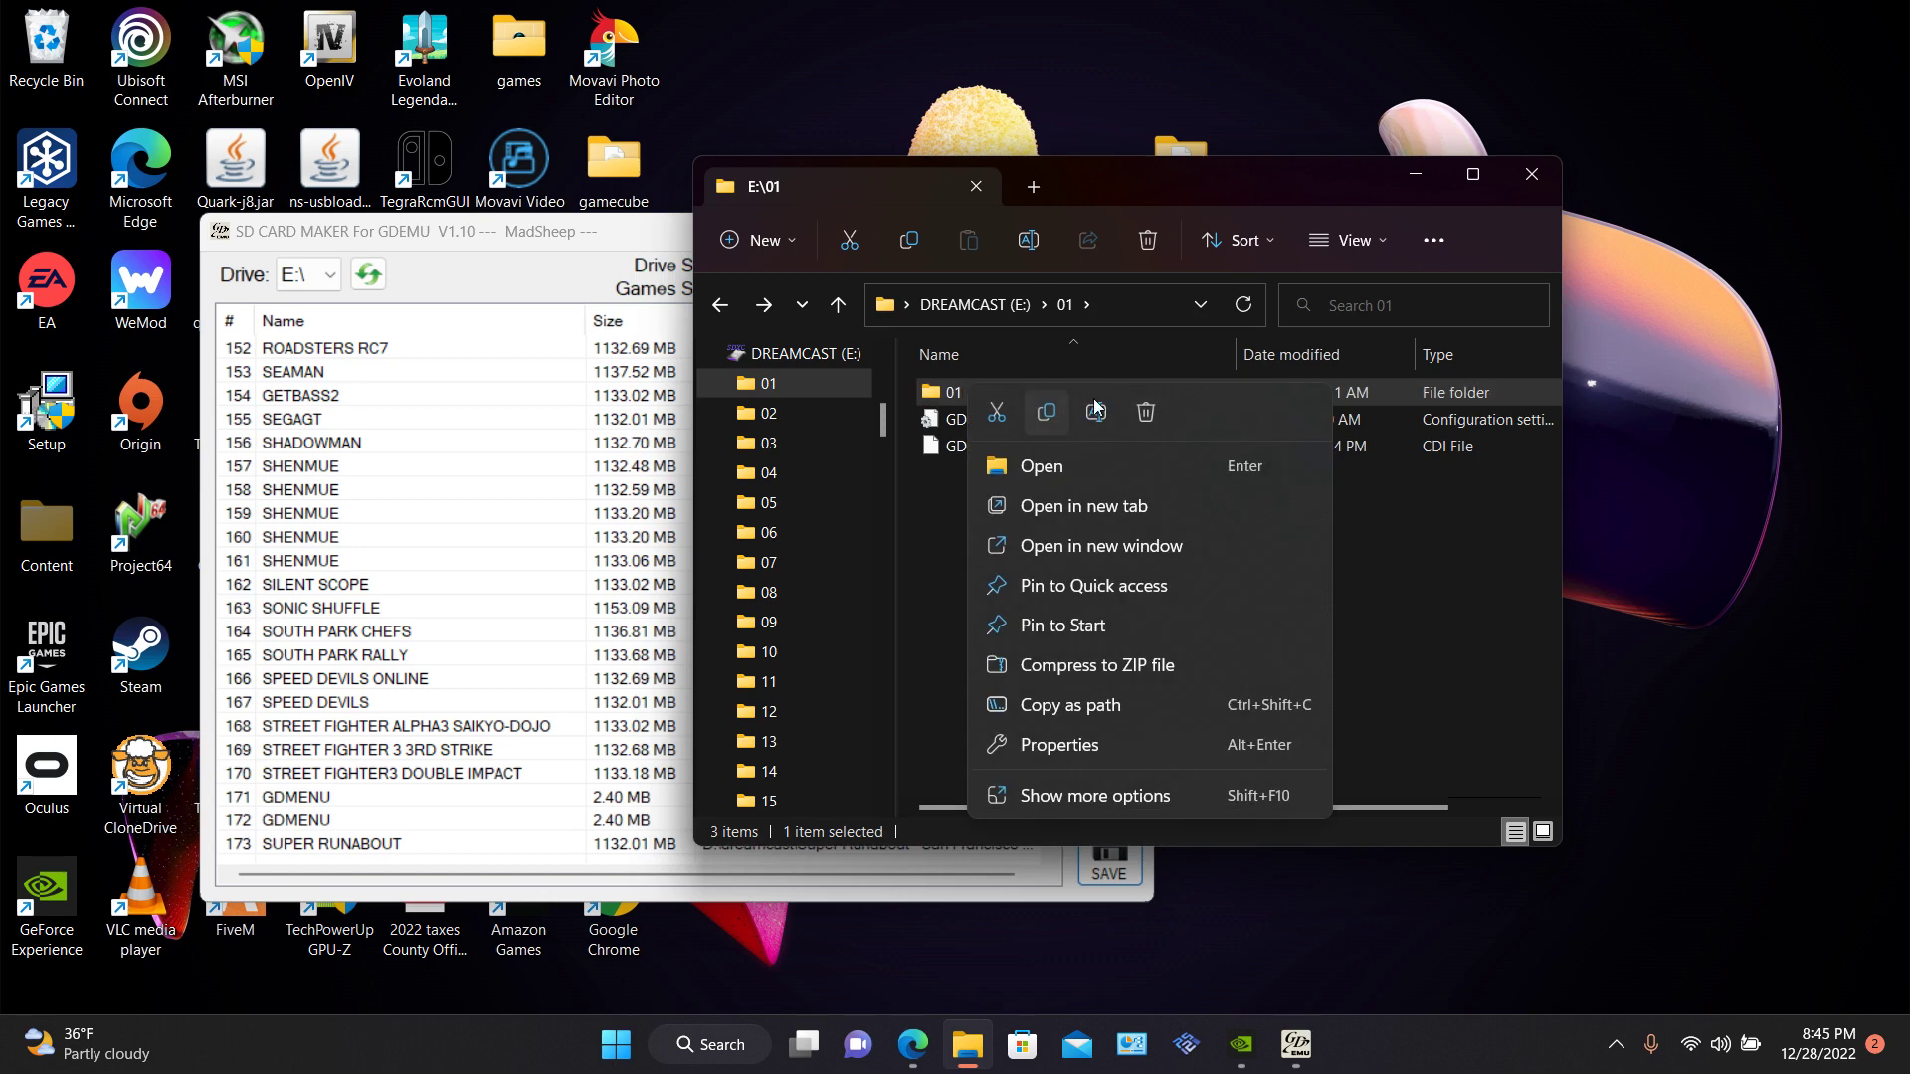
click(1144, 412)
click(1041, 606)
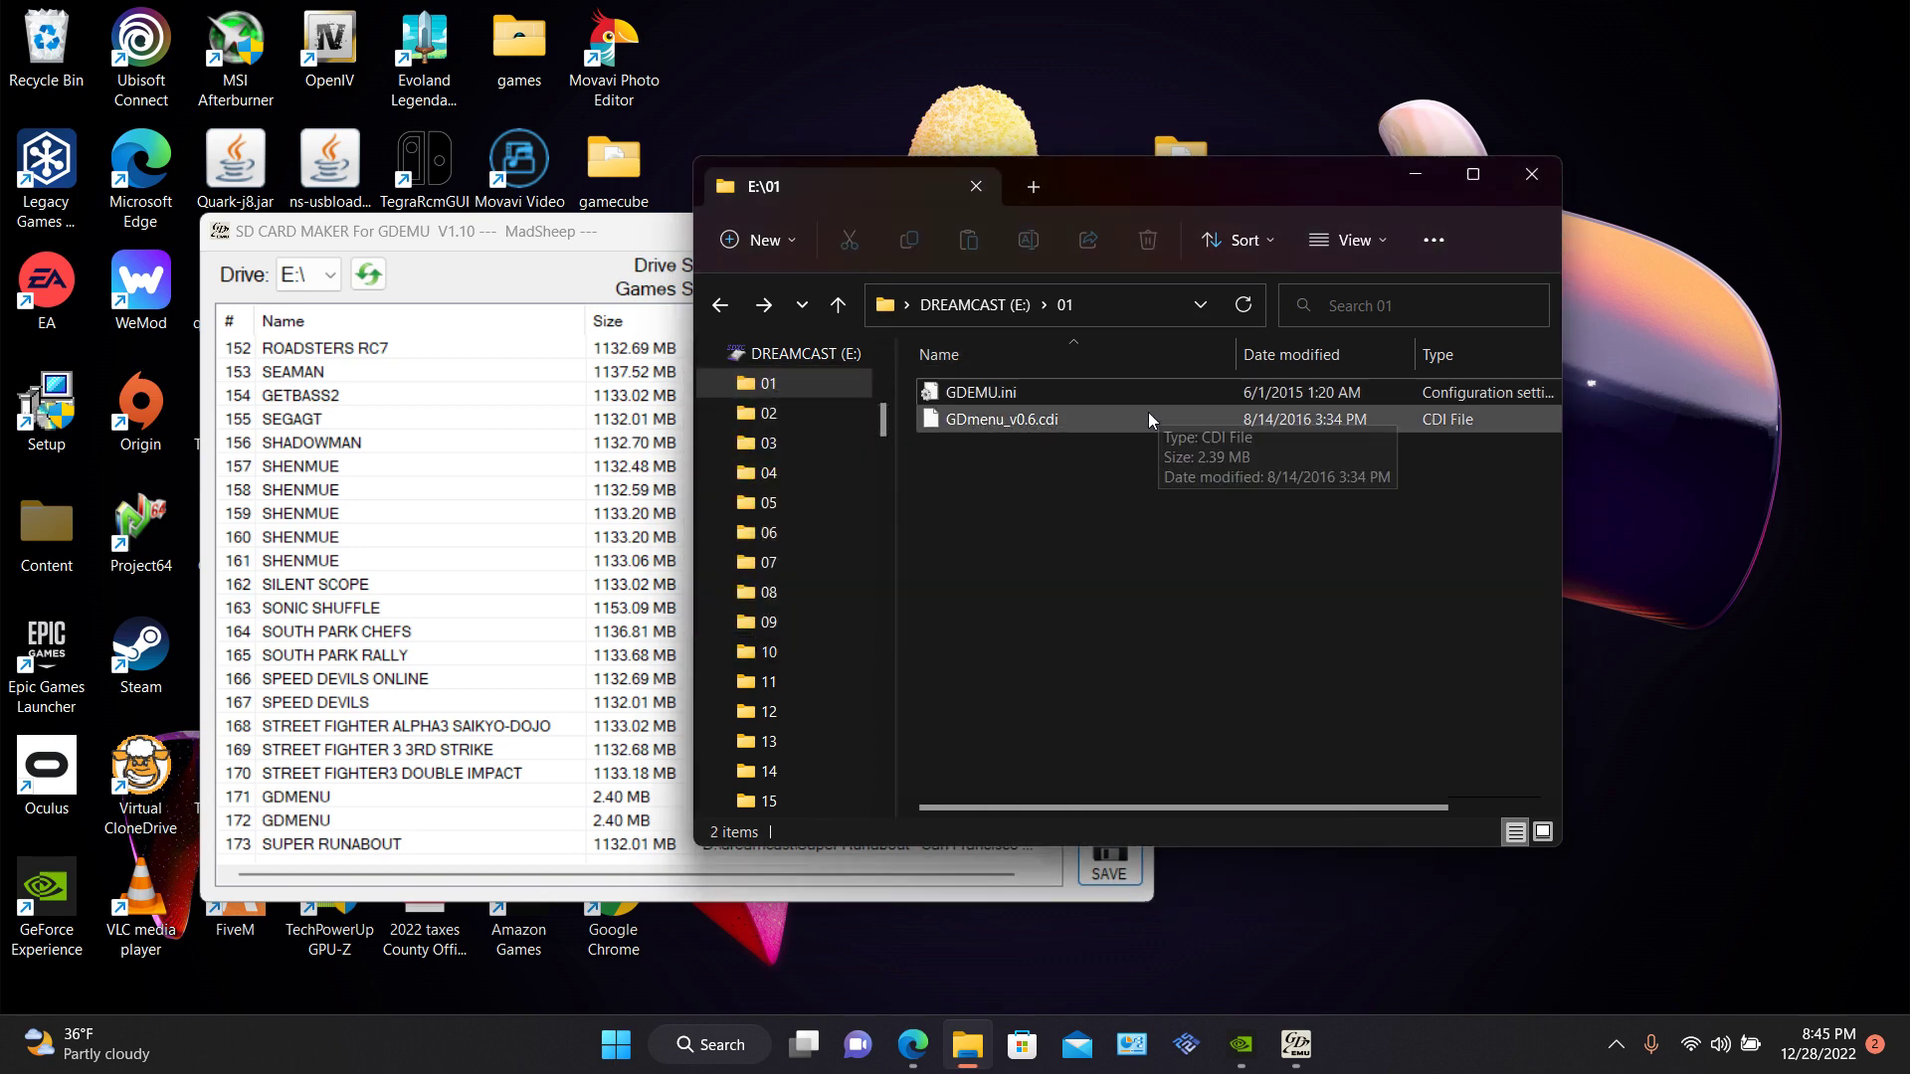
Inspect the disc.gdi and track files in the SD card's folder 08 and return to the card's root.
click(720, 304)
double_click(1142, 585)
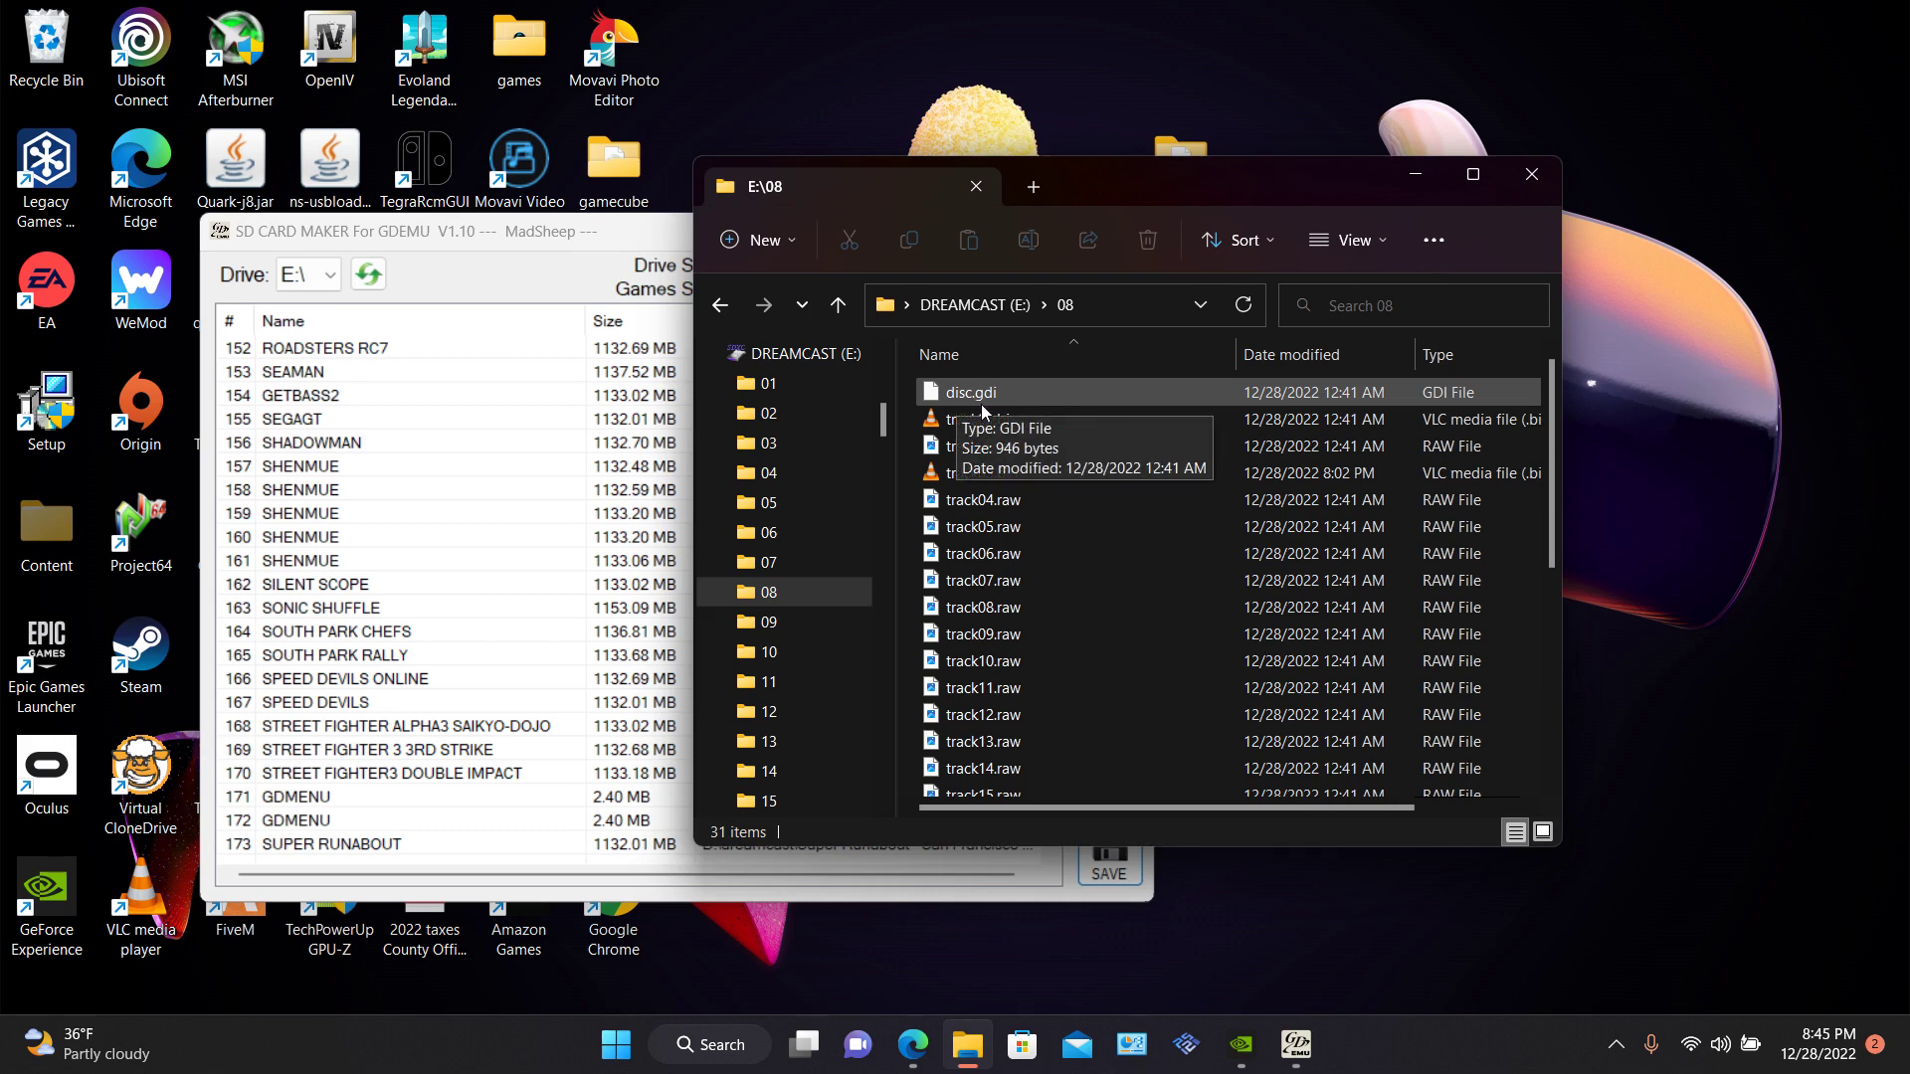
scroll(1102, 485, down, 5)
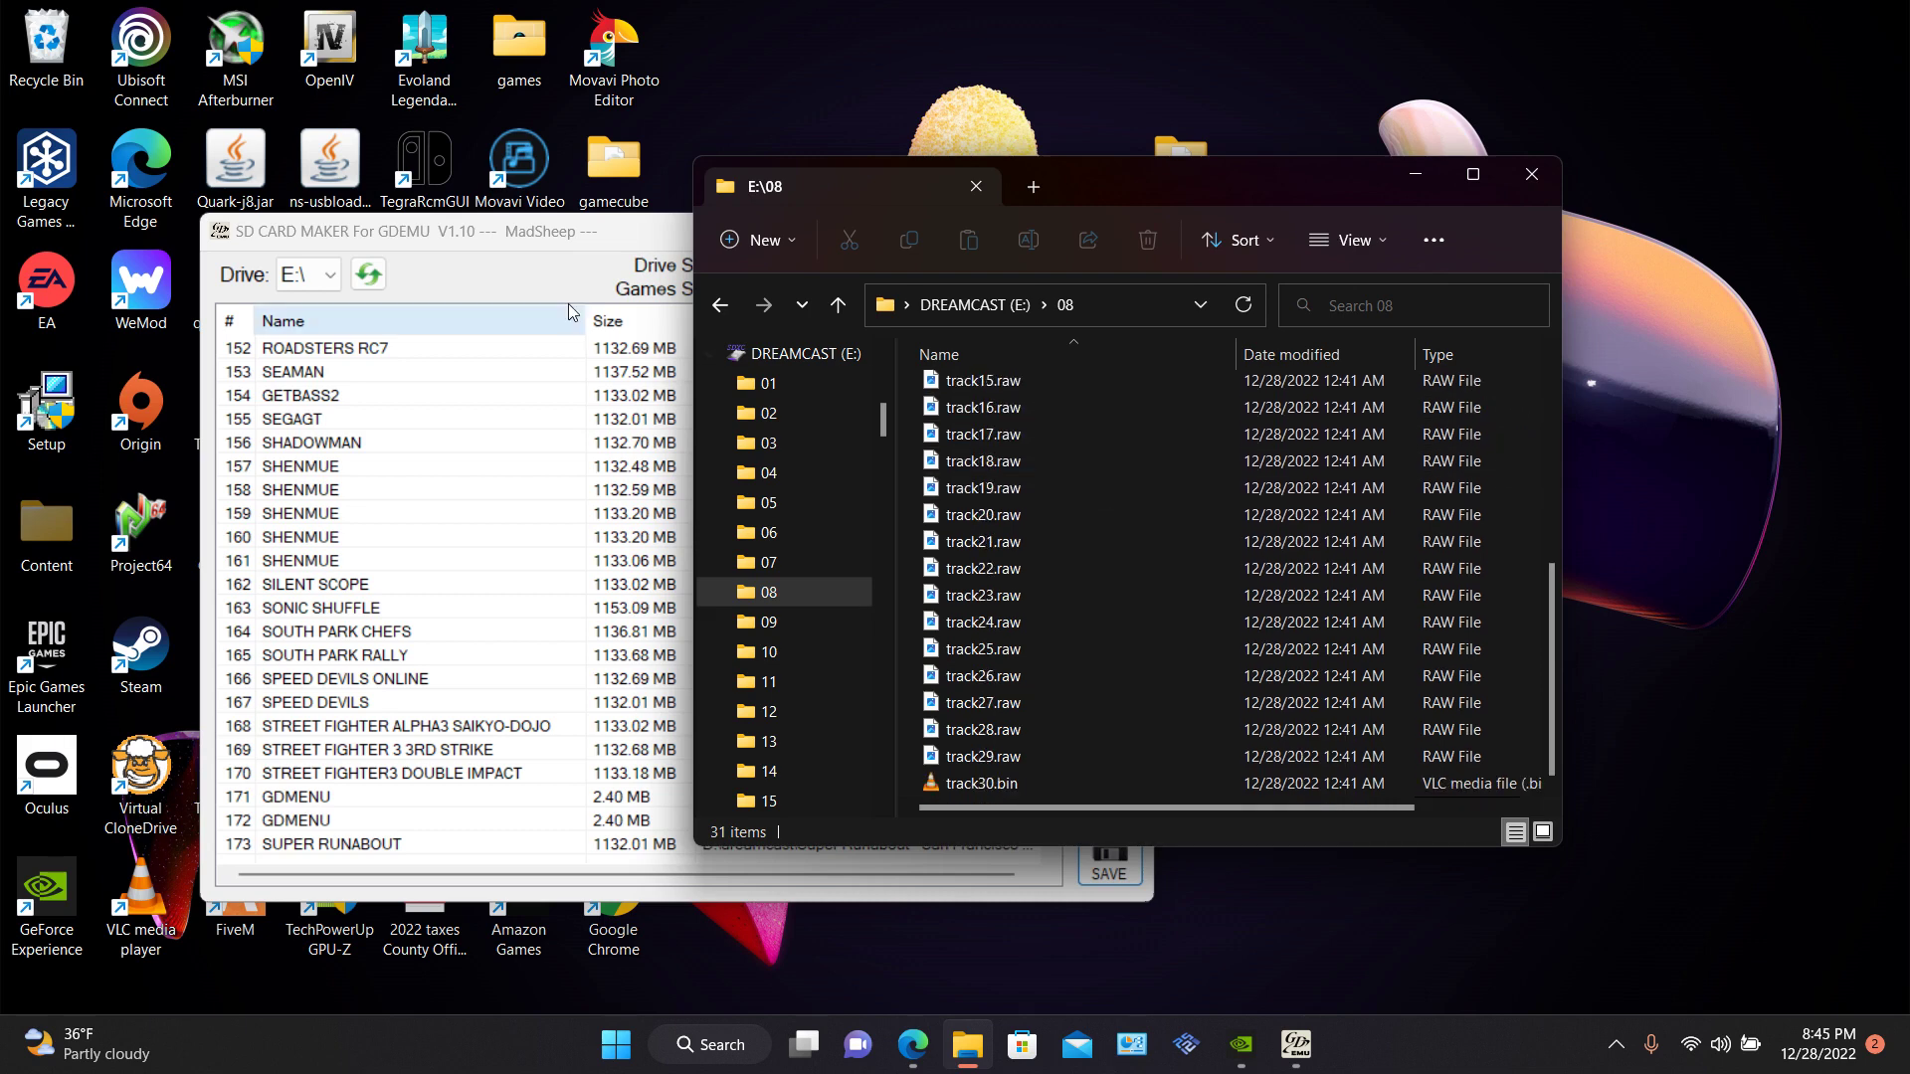
click(720, 304)
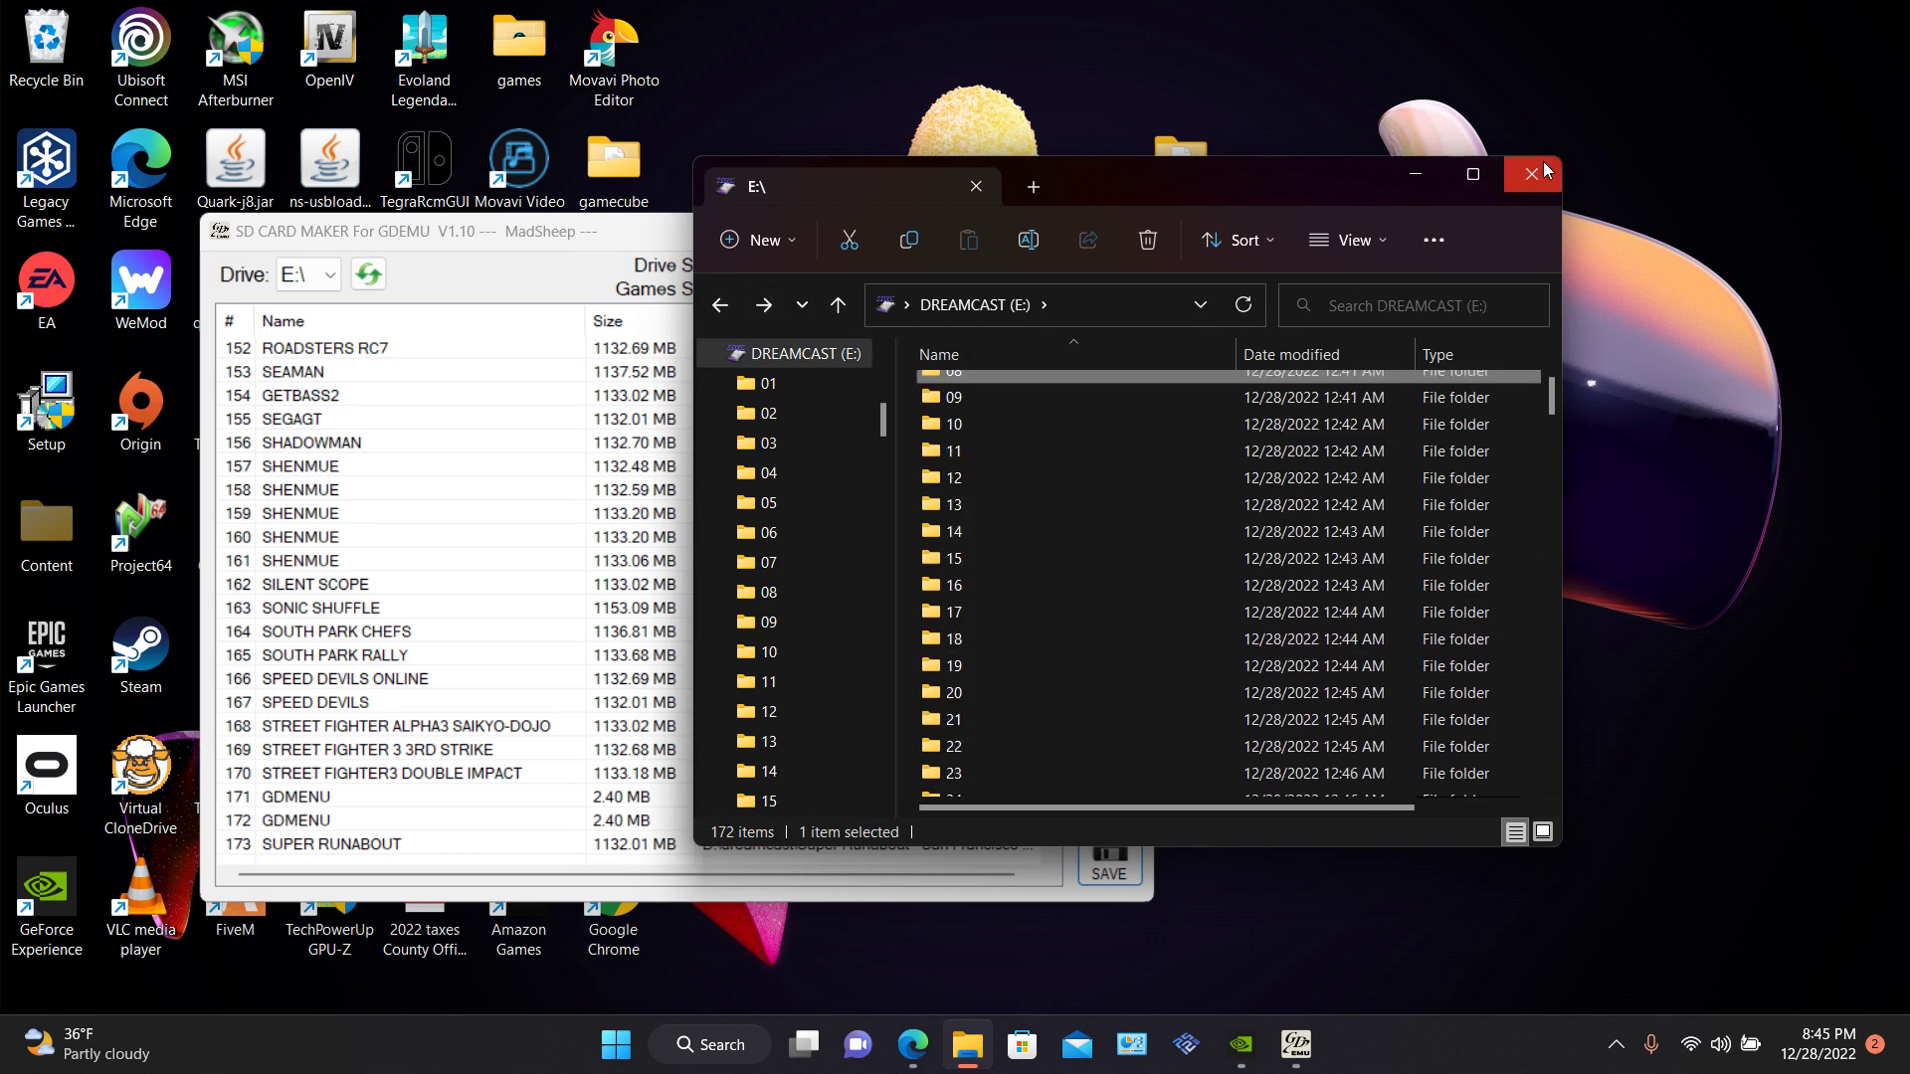
Eject the DREAMCAST (E:) SD card from the drives under This PC.
click(720, 305)
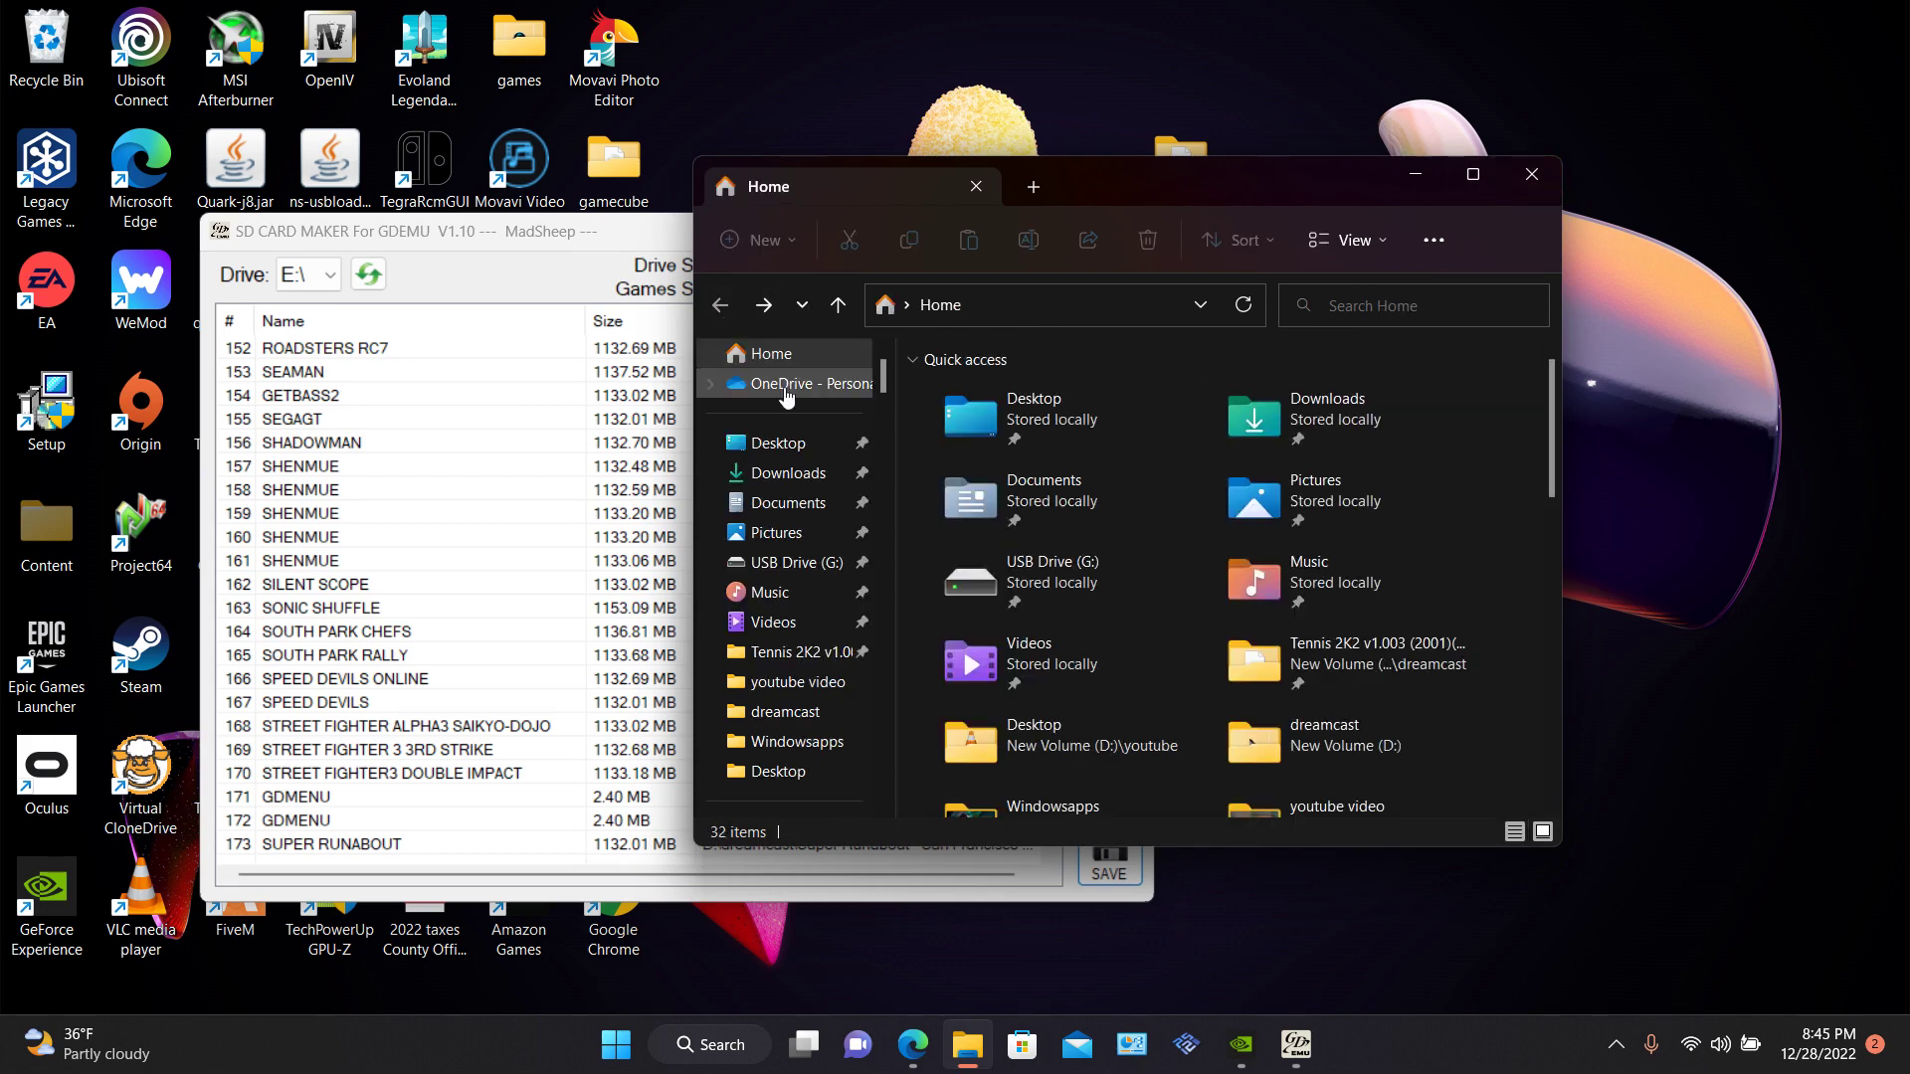
scroll(771, 572, down, 5)
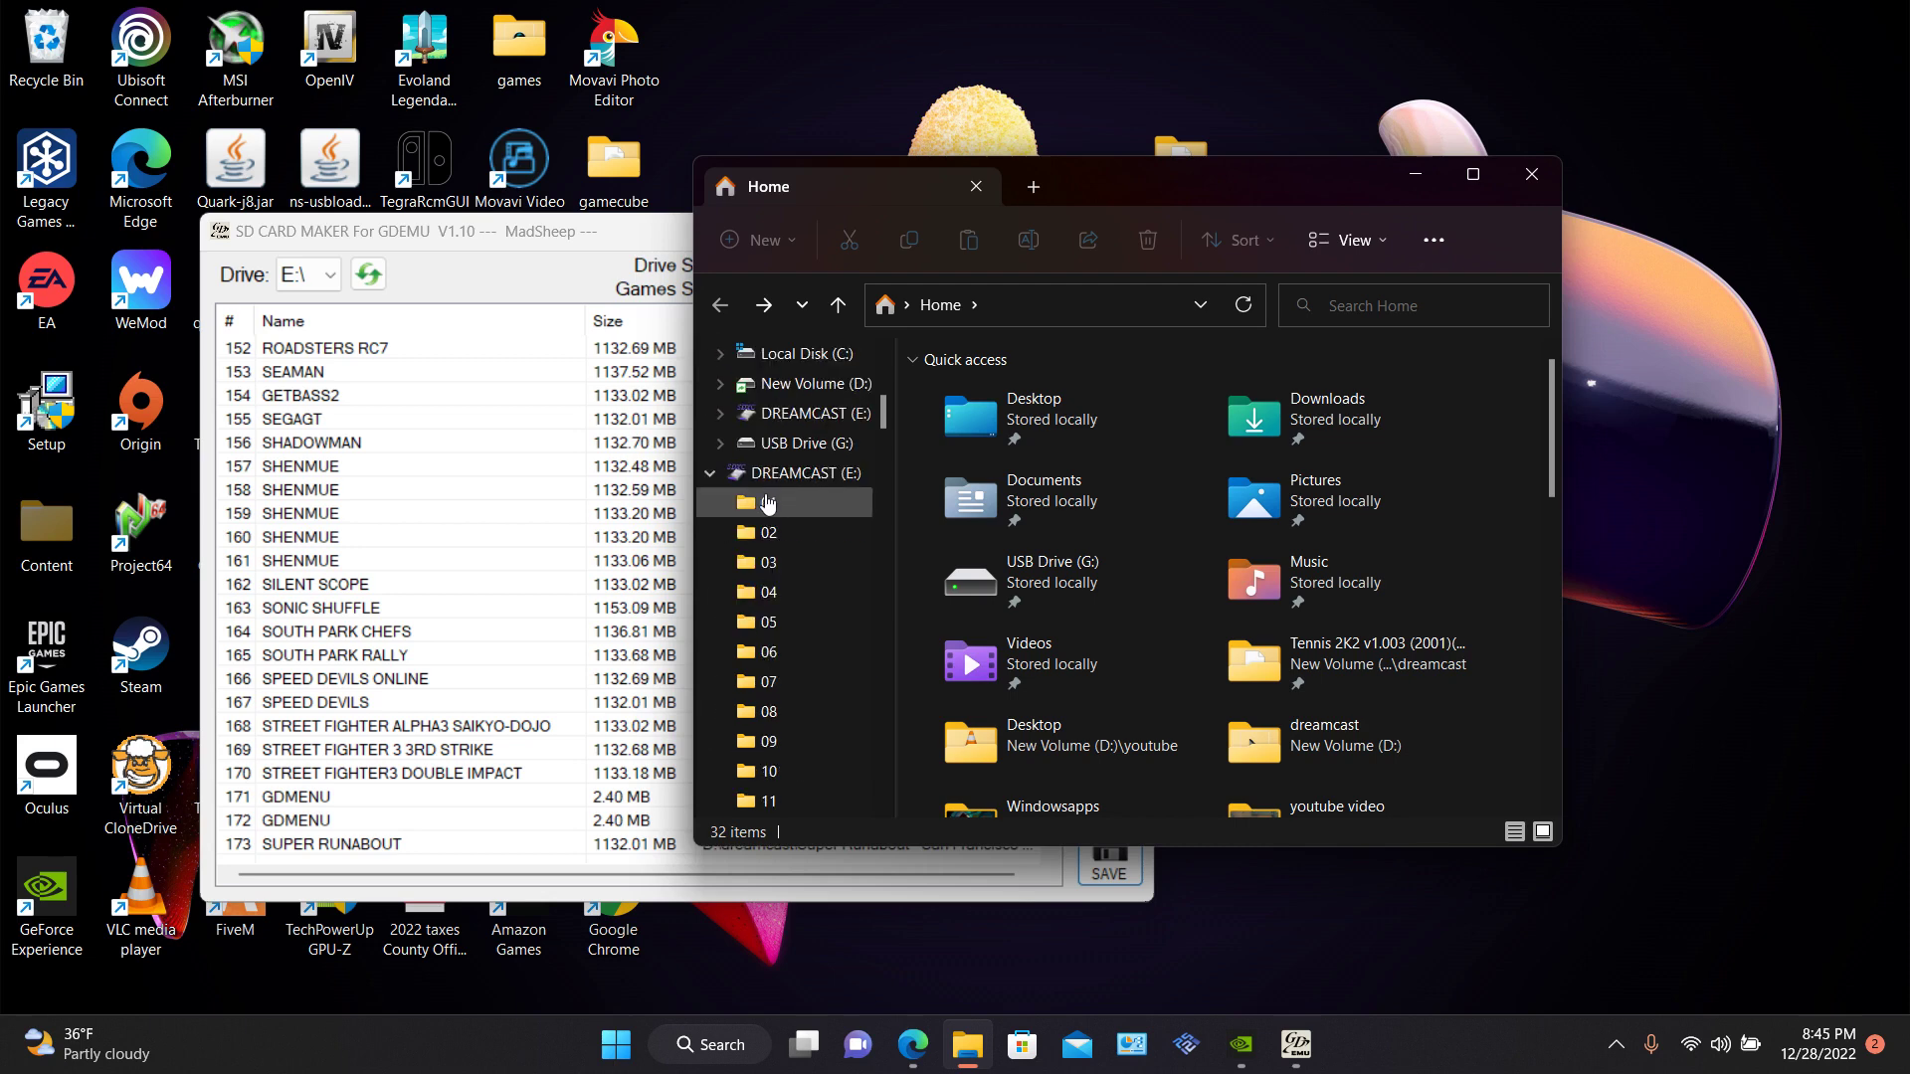
scroll(785, 378, up, 1)
scroll(785, 372, up, 1)
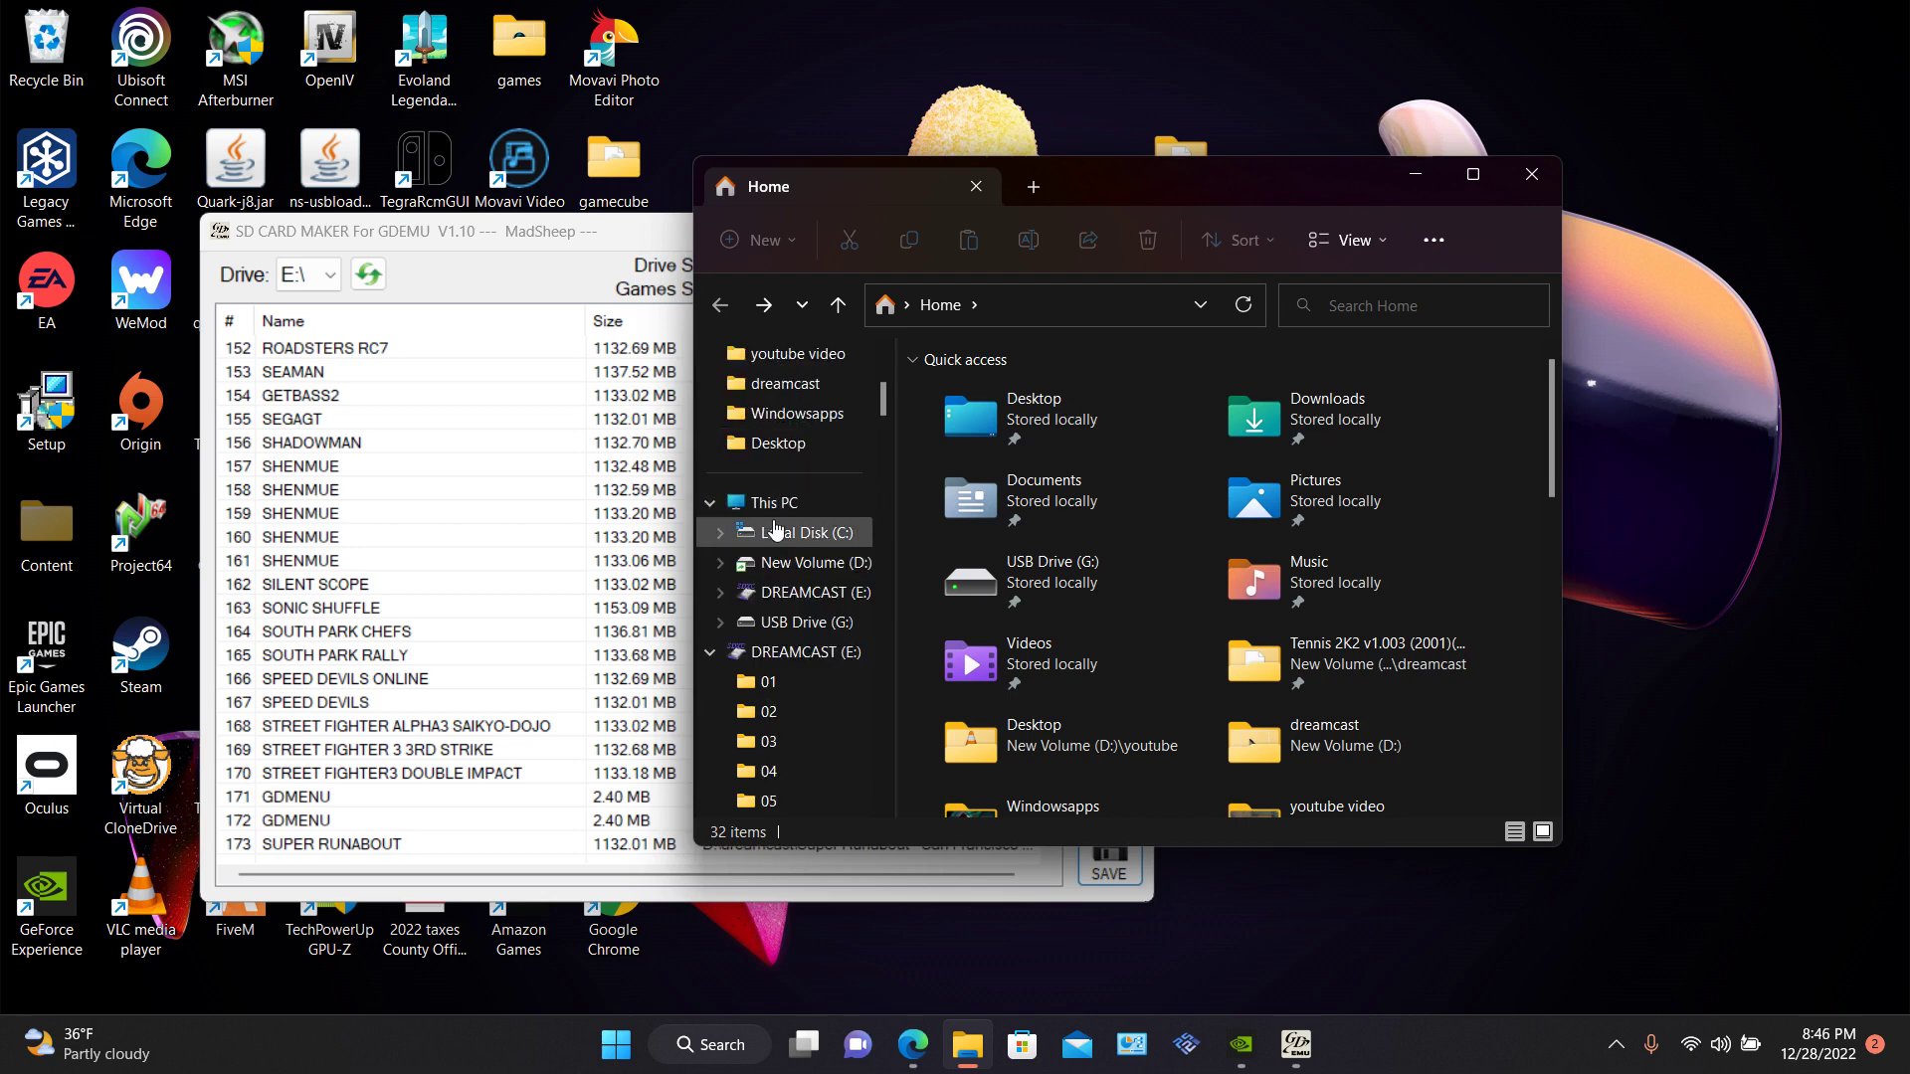
click(776, 505)
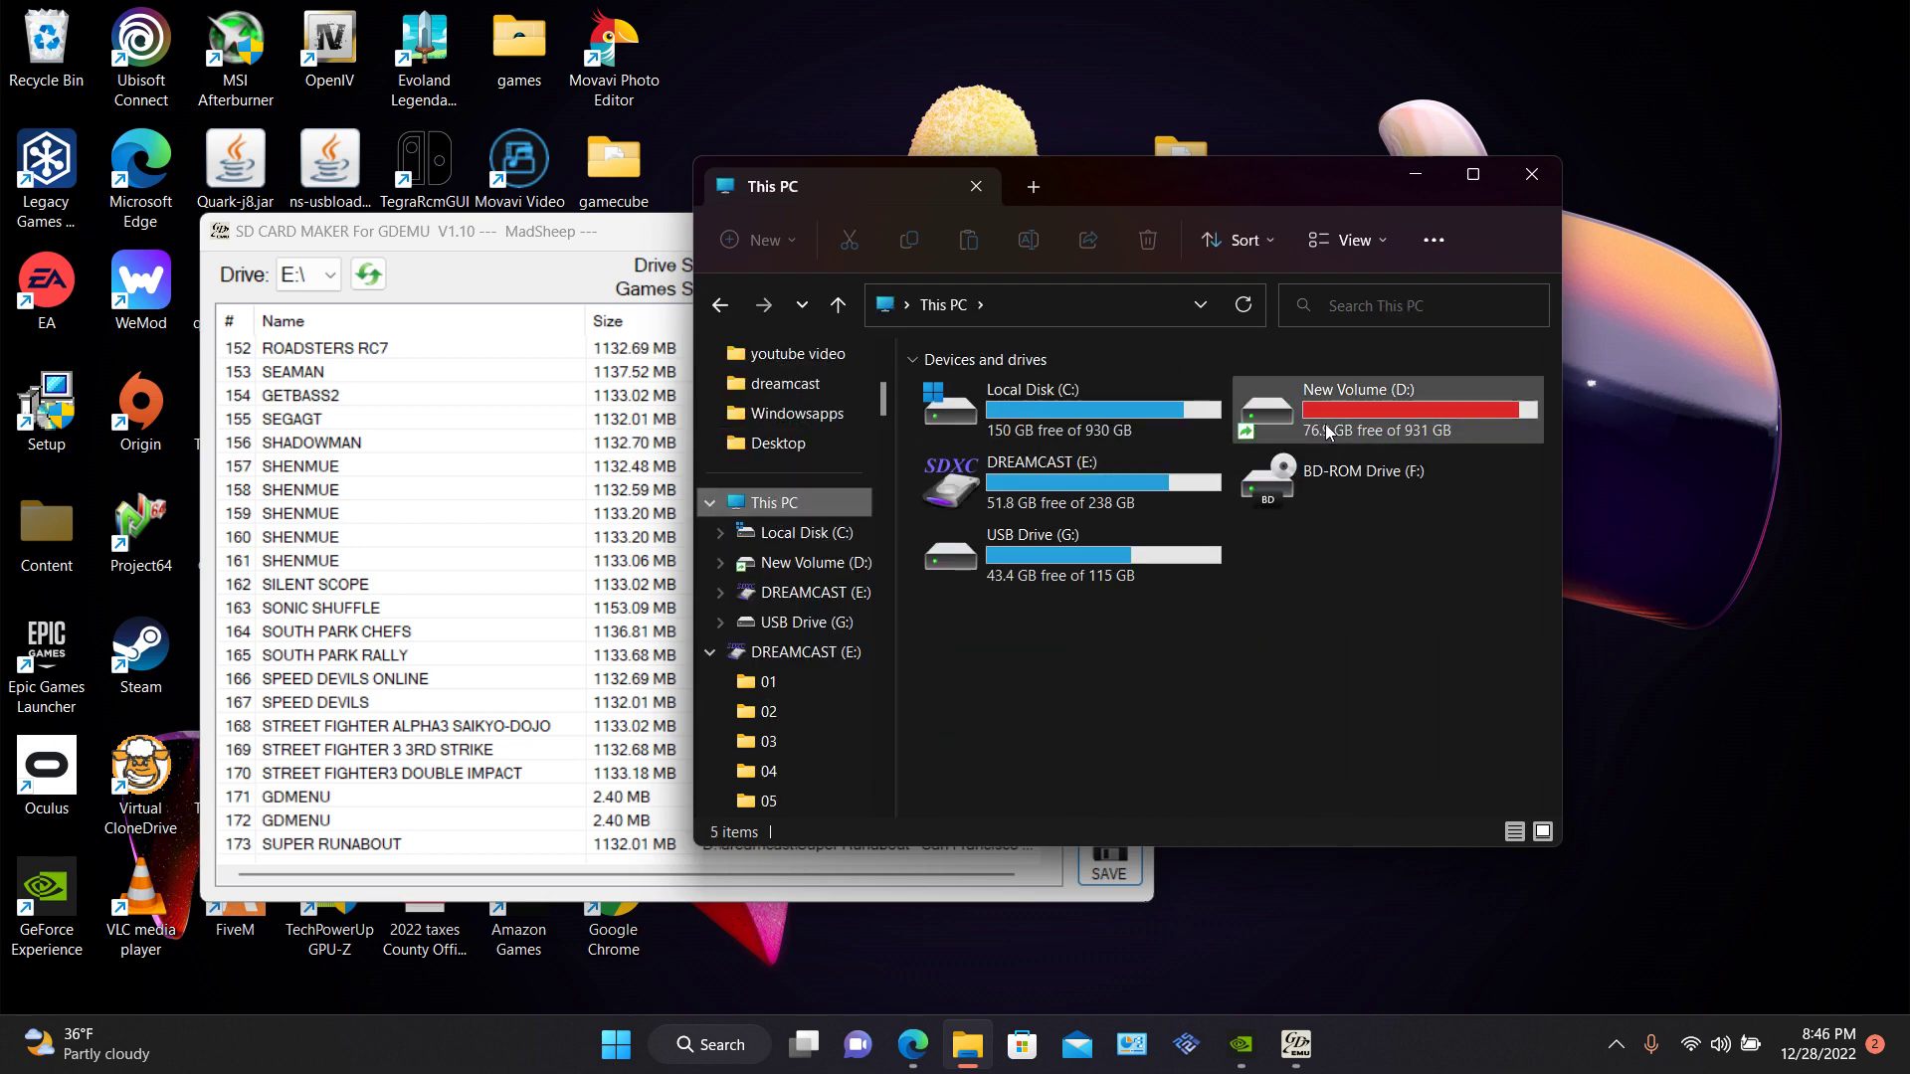
right_click(1150, 489)
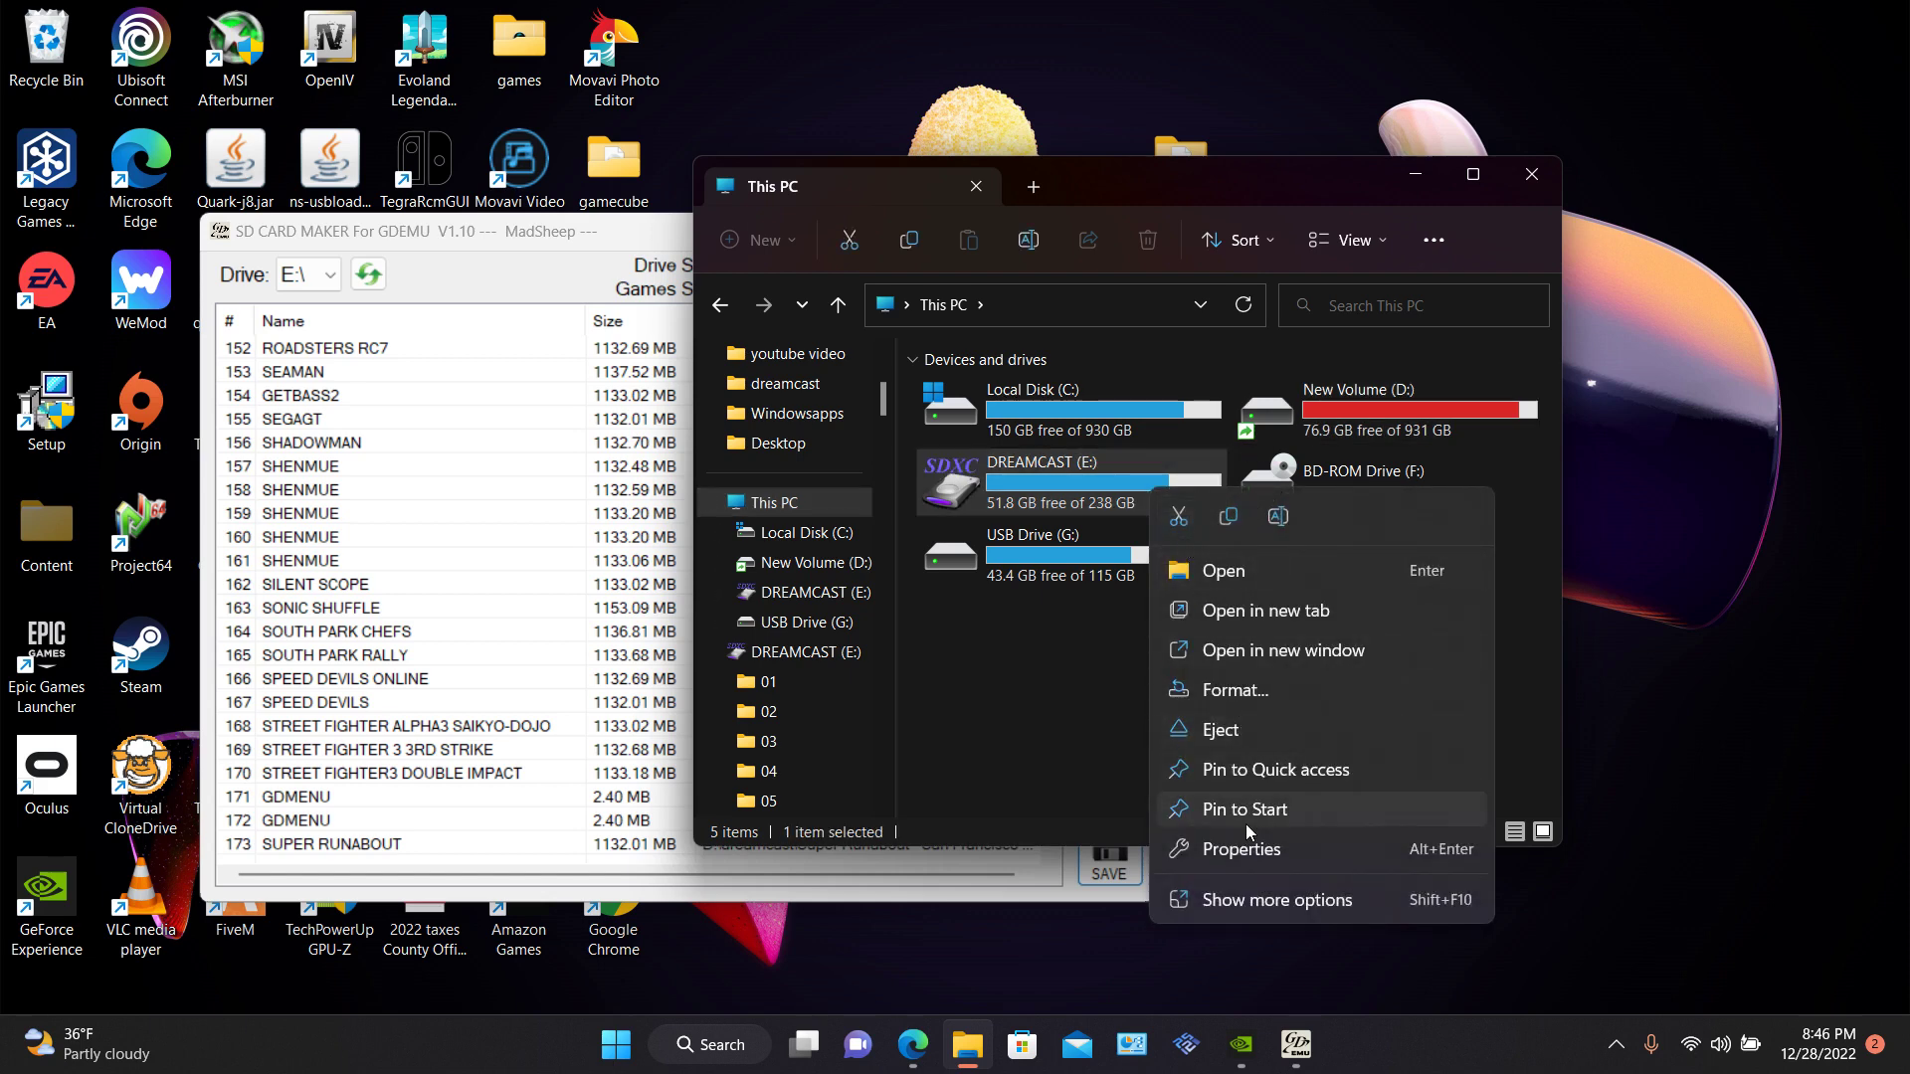
click(1239, 744)
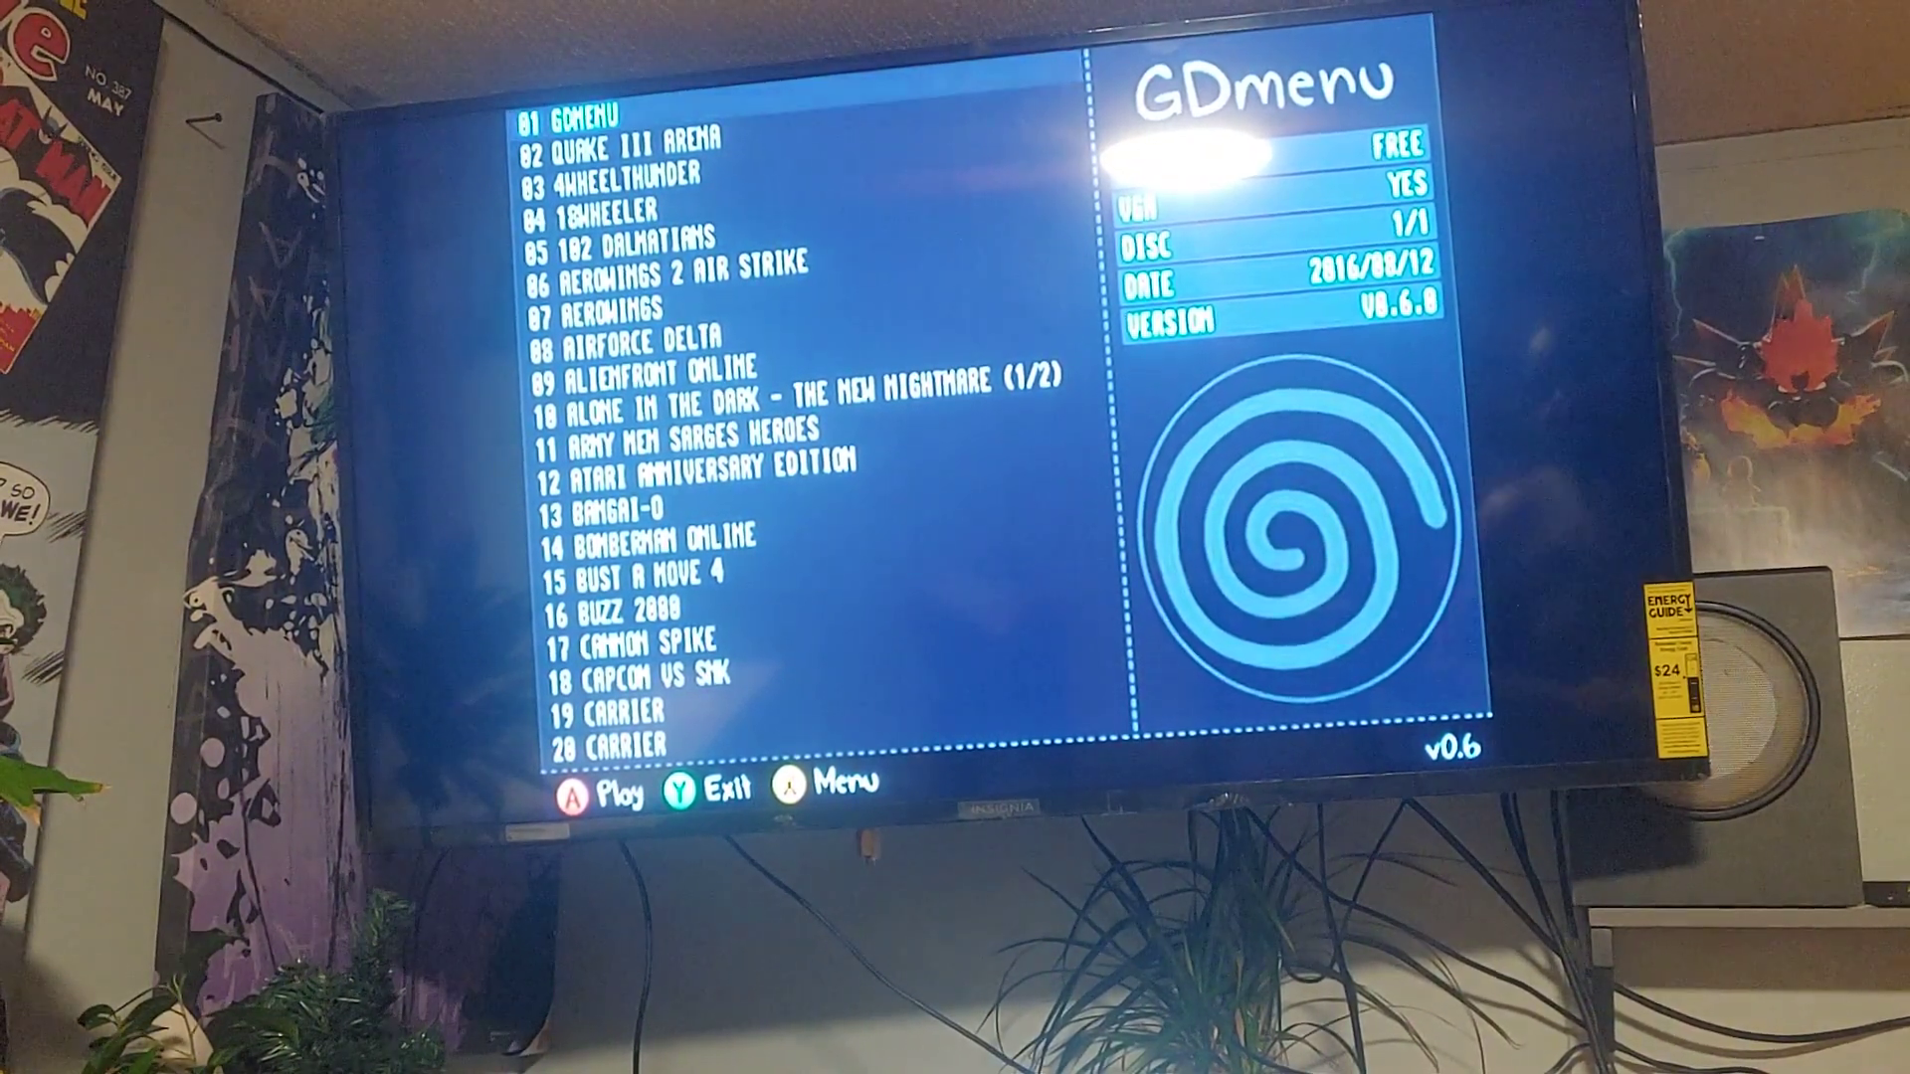
key(Down)
key(Down)
key(Down)
key(Down)
key(Down)
key(Down)
key(Down)
key(Down)
key(Down)
key(Down)
key(Down)
key(Down)
key(Down)
key(Down)
key(Down)
key(Down)
key(Down)
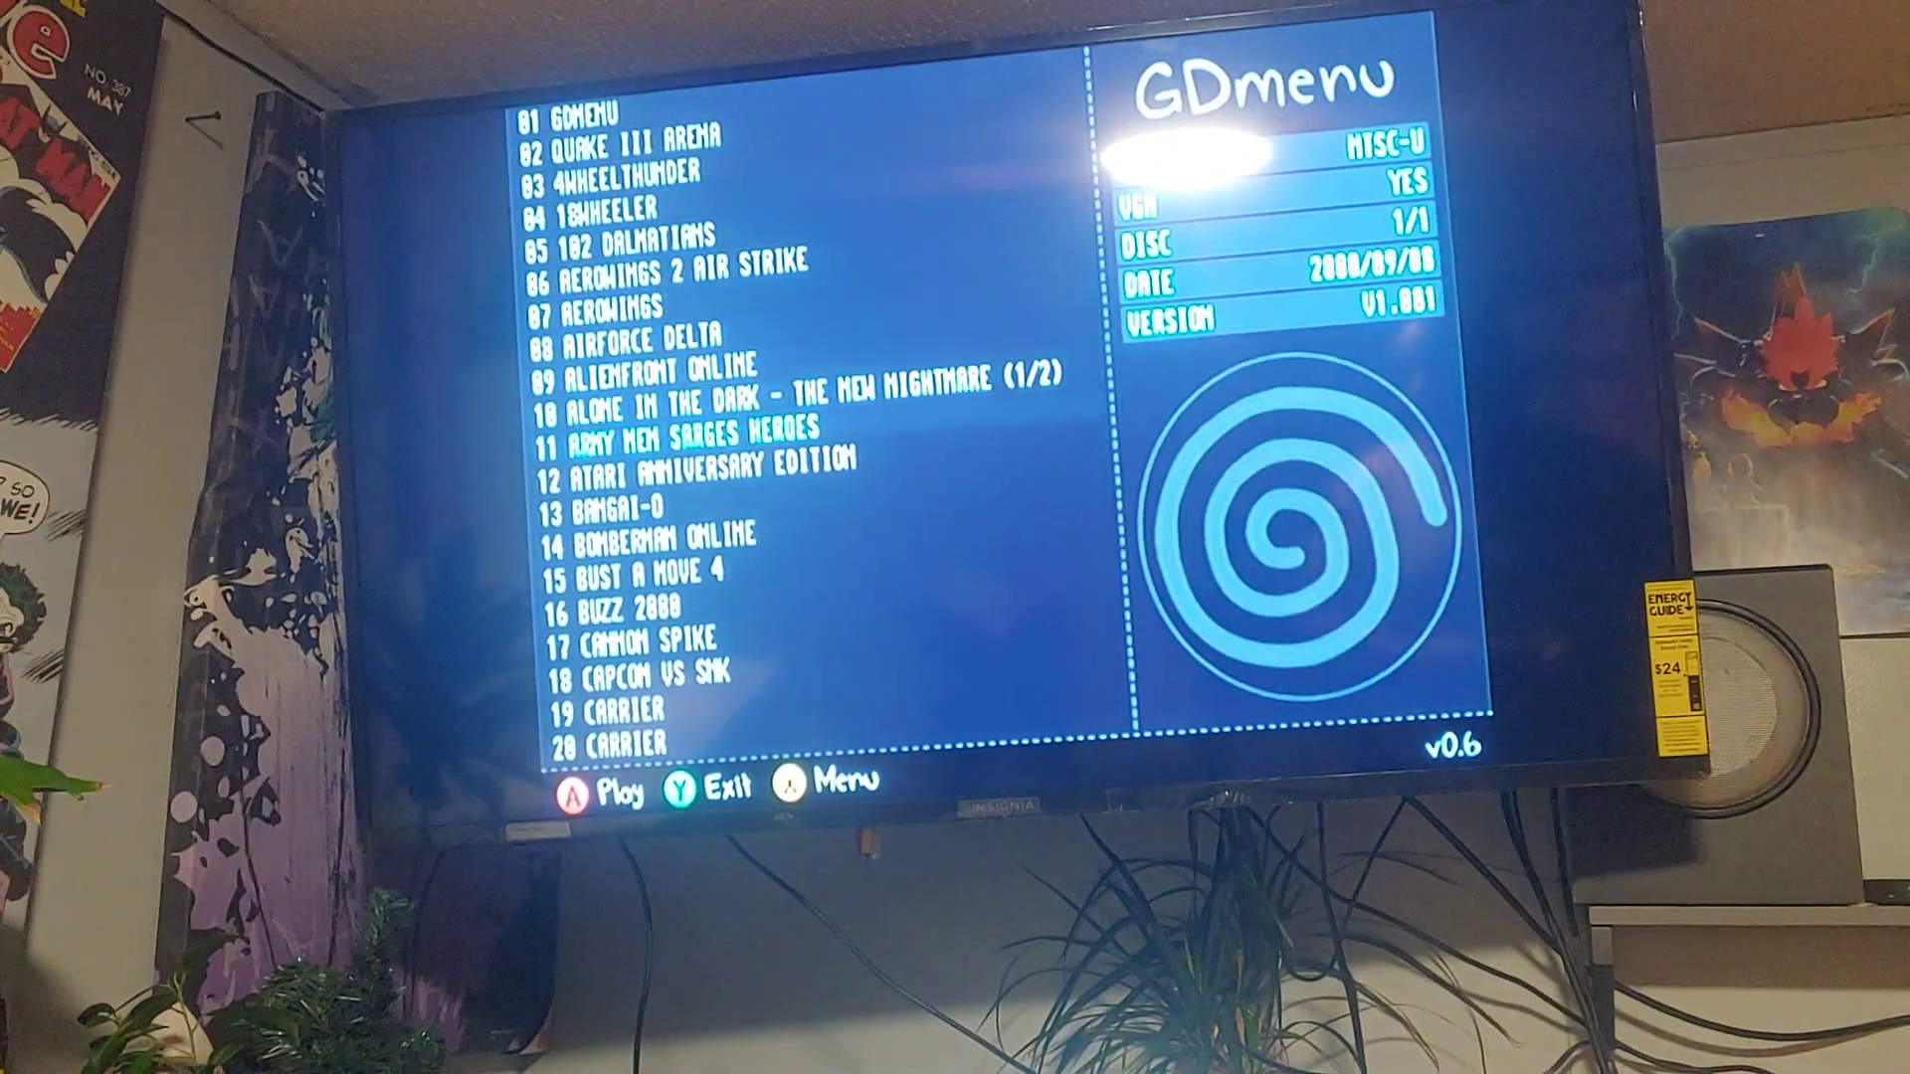
key(Down)
key(Down)
key(Down)
key(Down)
key(Down)
key(Down)
key(Down)
key(Down)
key(Down)
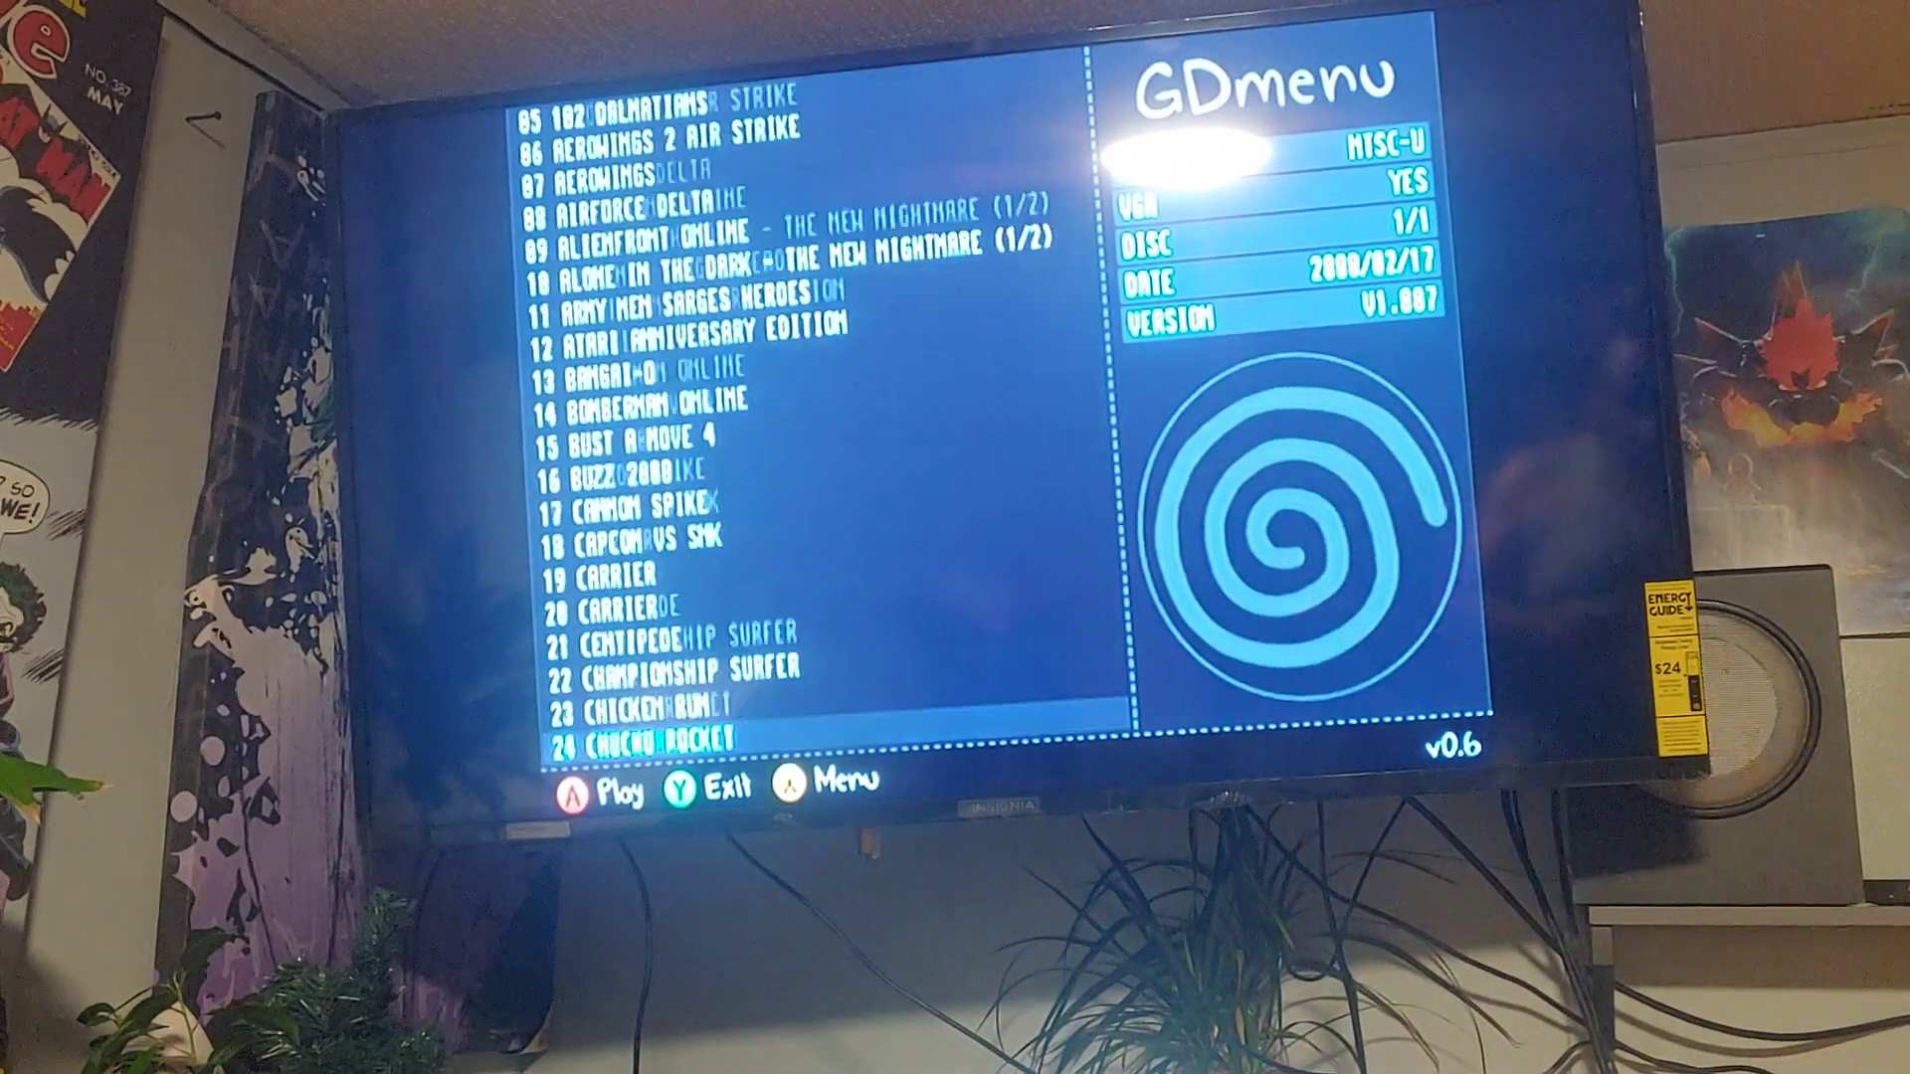
key(Down)
key(Down)
key(Down)
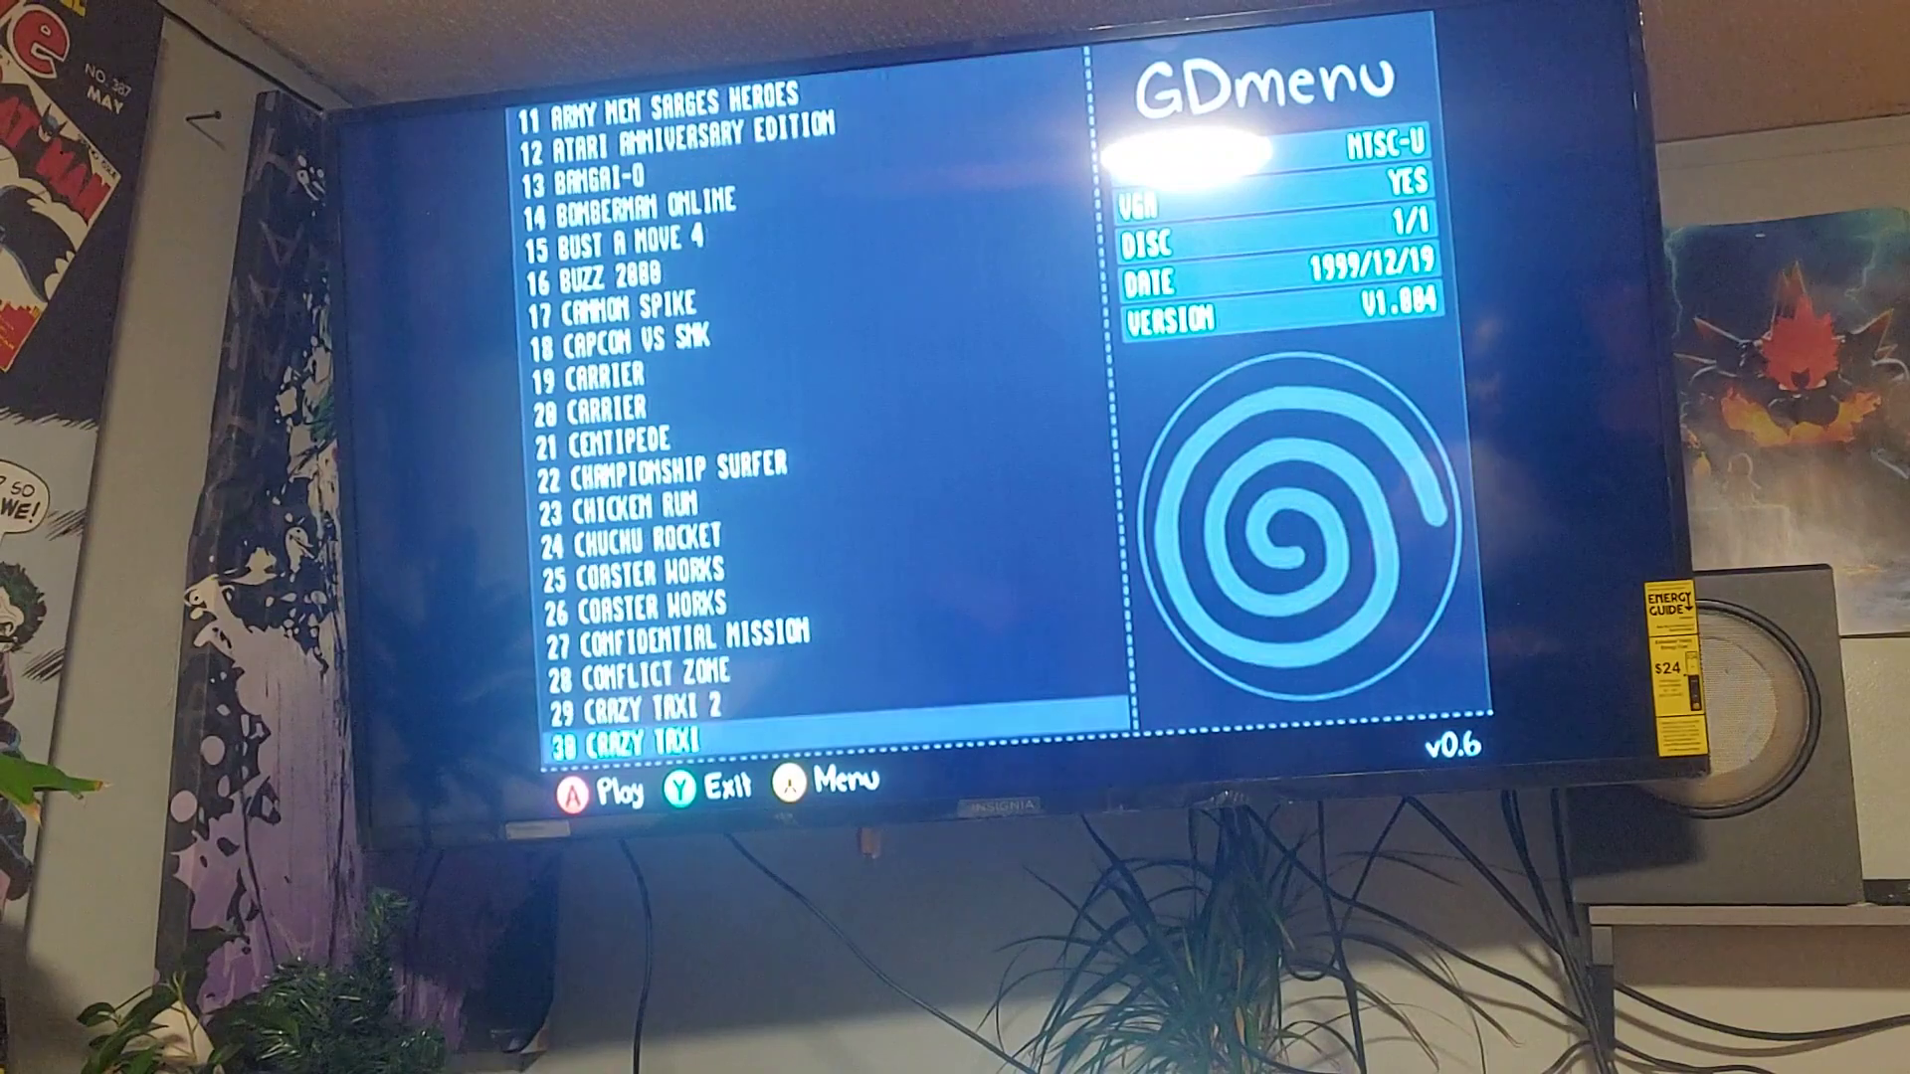
key(x)
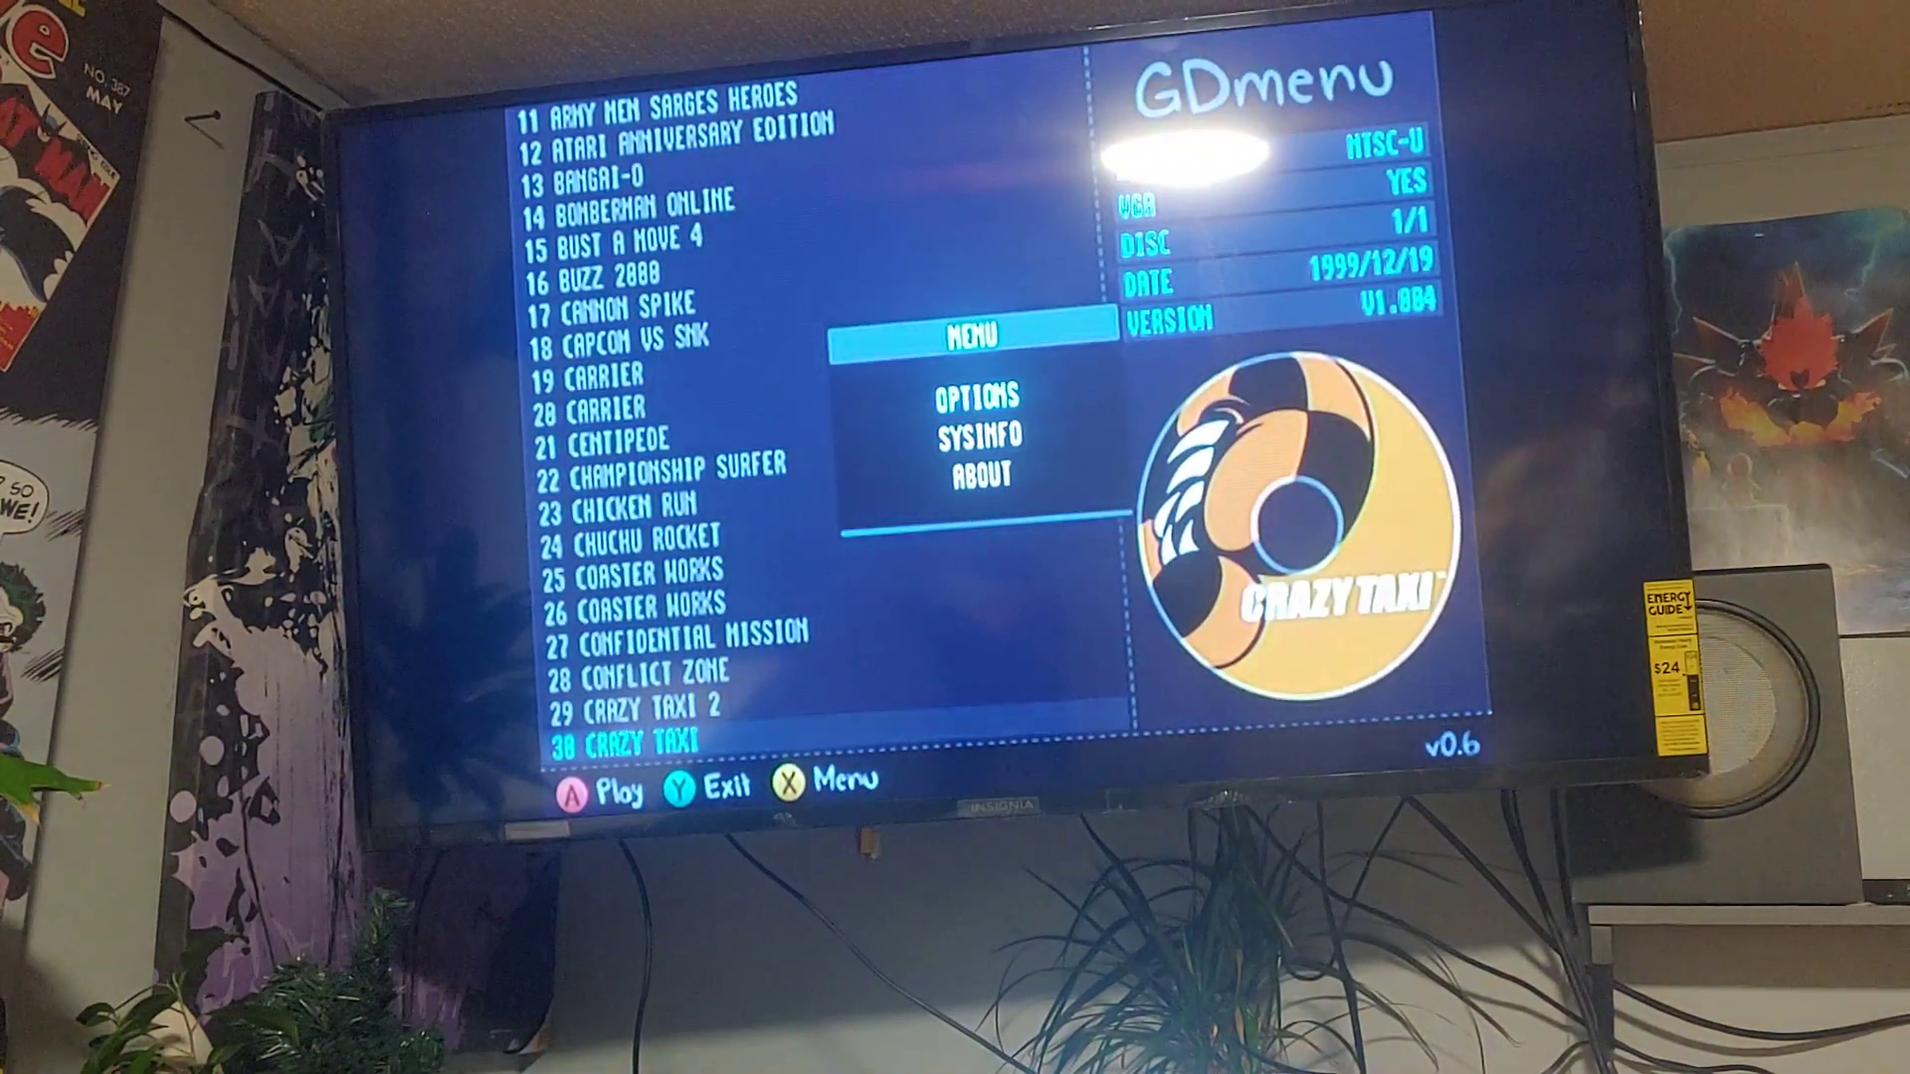
key(a)
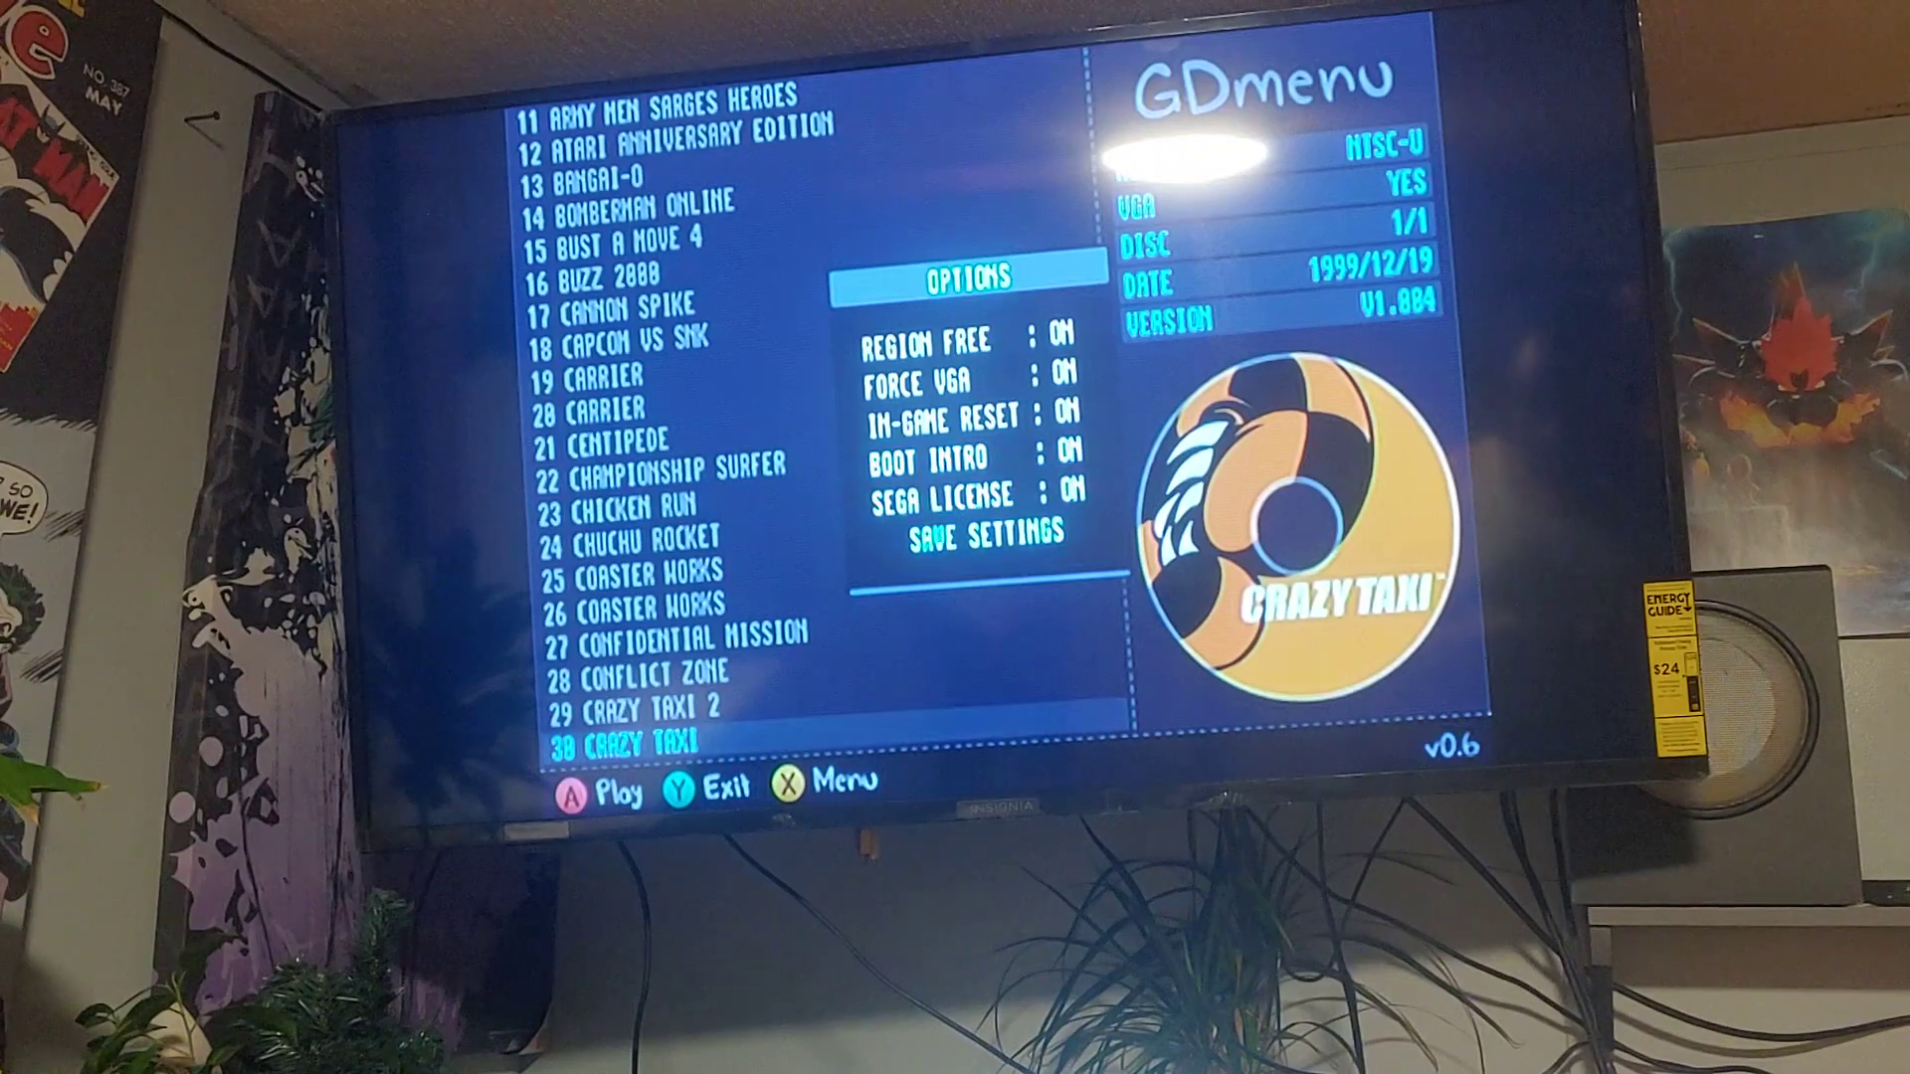
key(Escape)
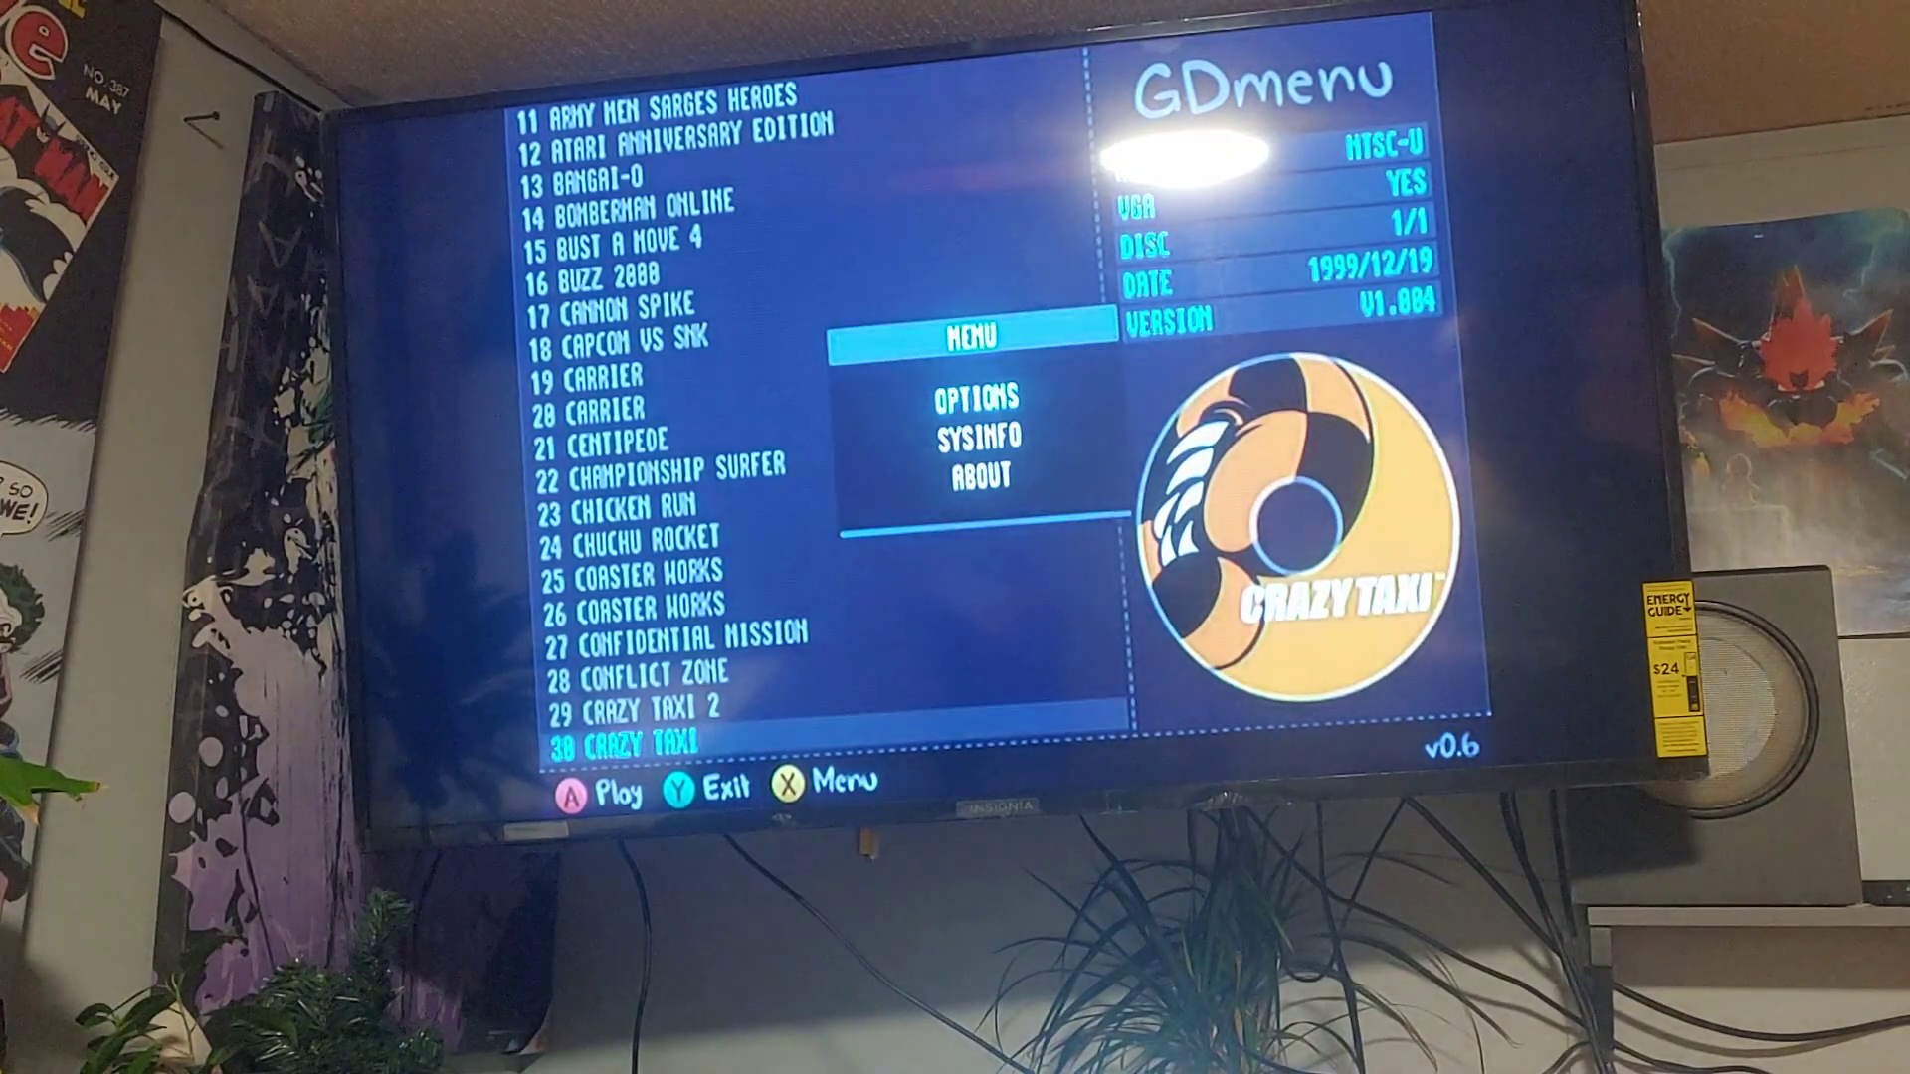
key(Escape)
key(Down)
key(Down)
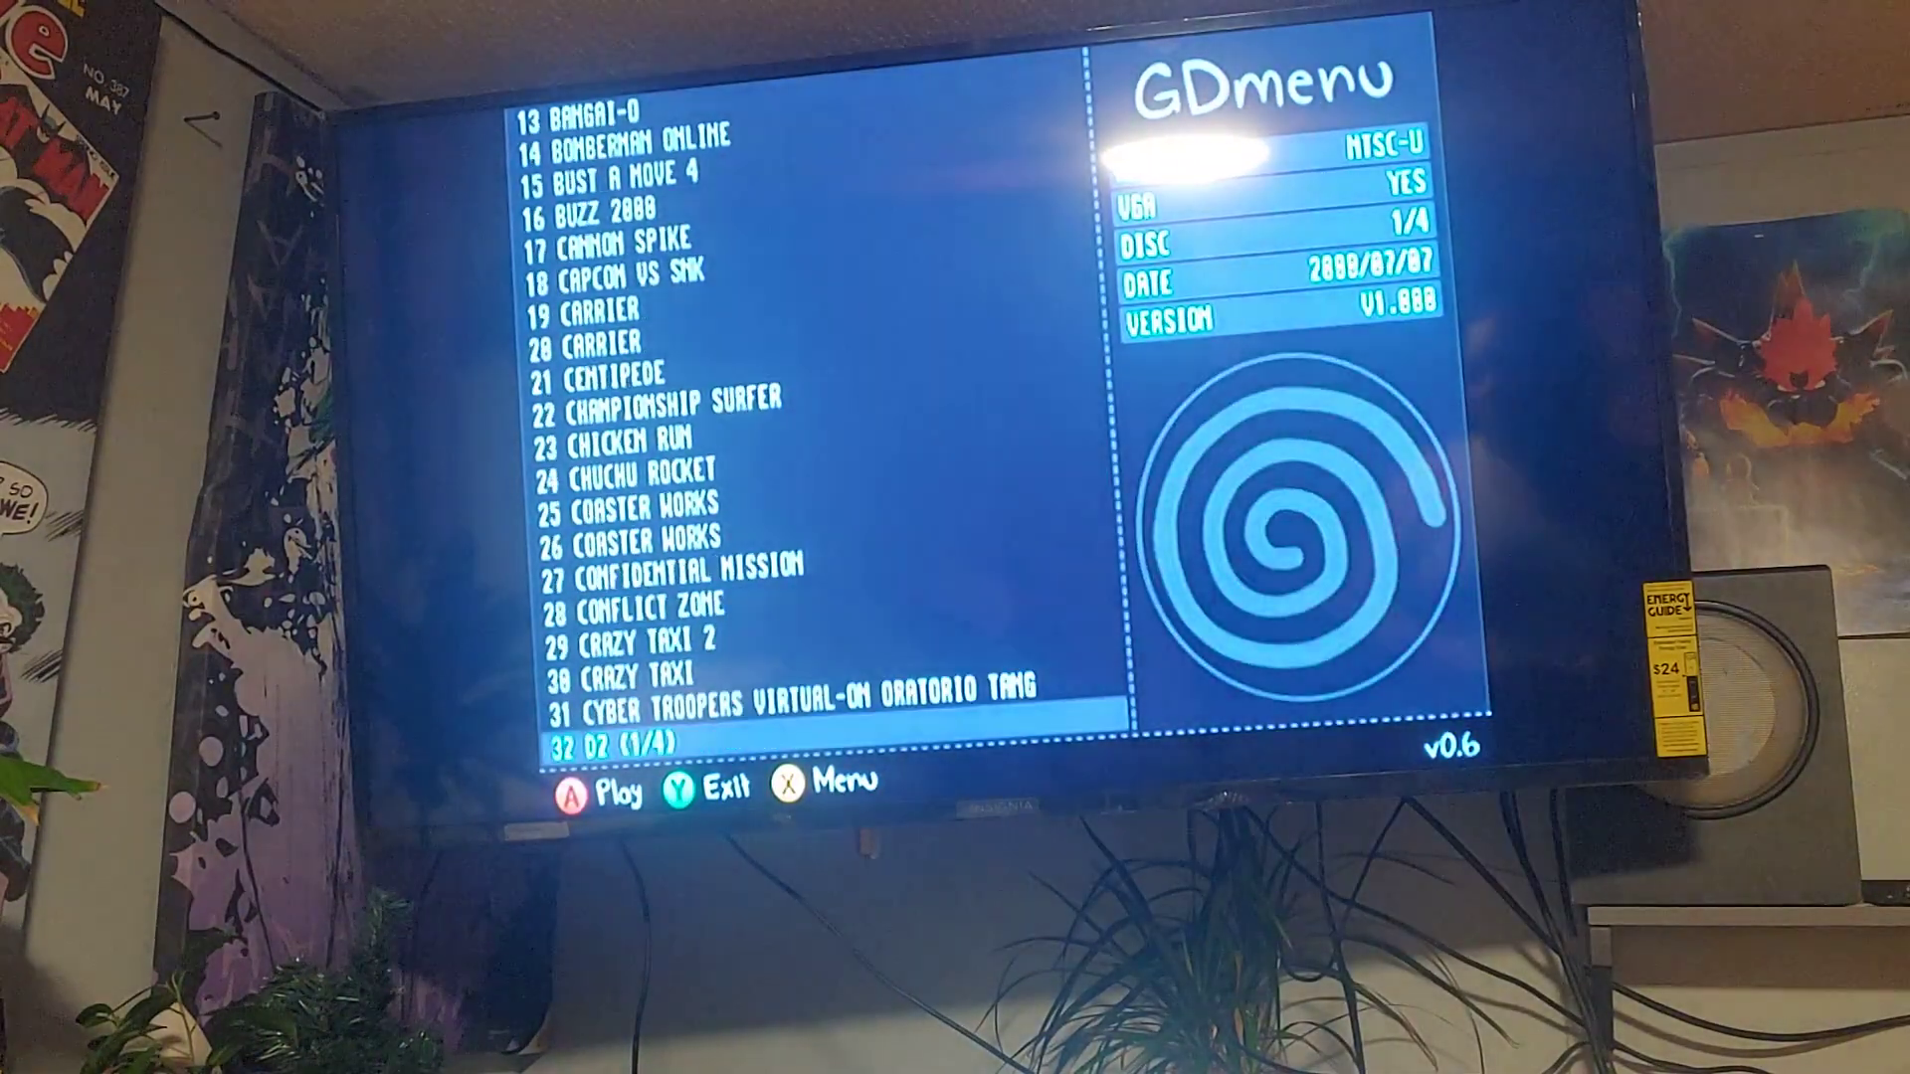
key(Up)
key(Up)
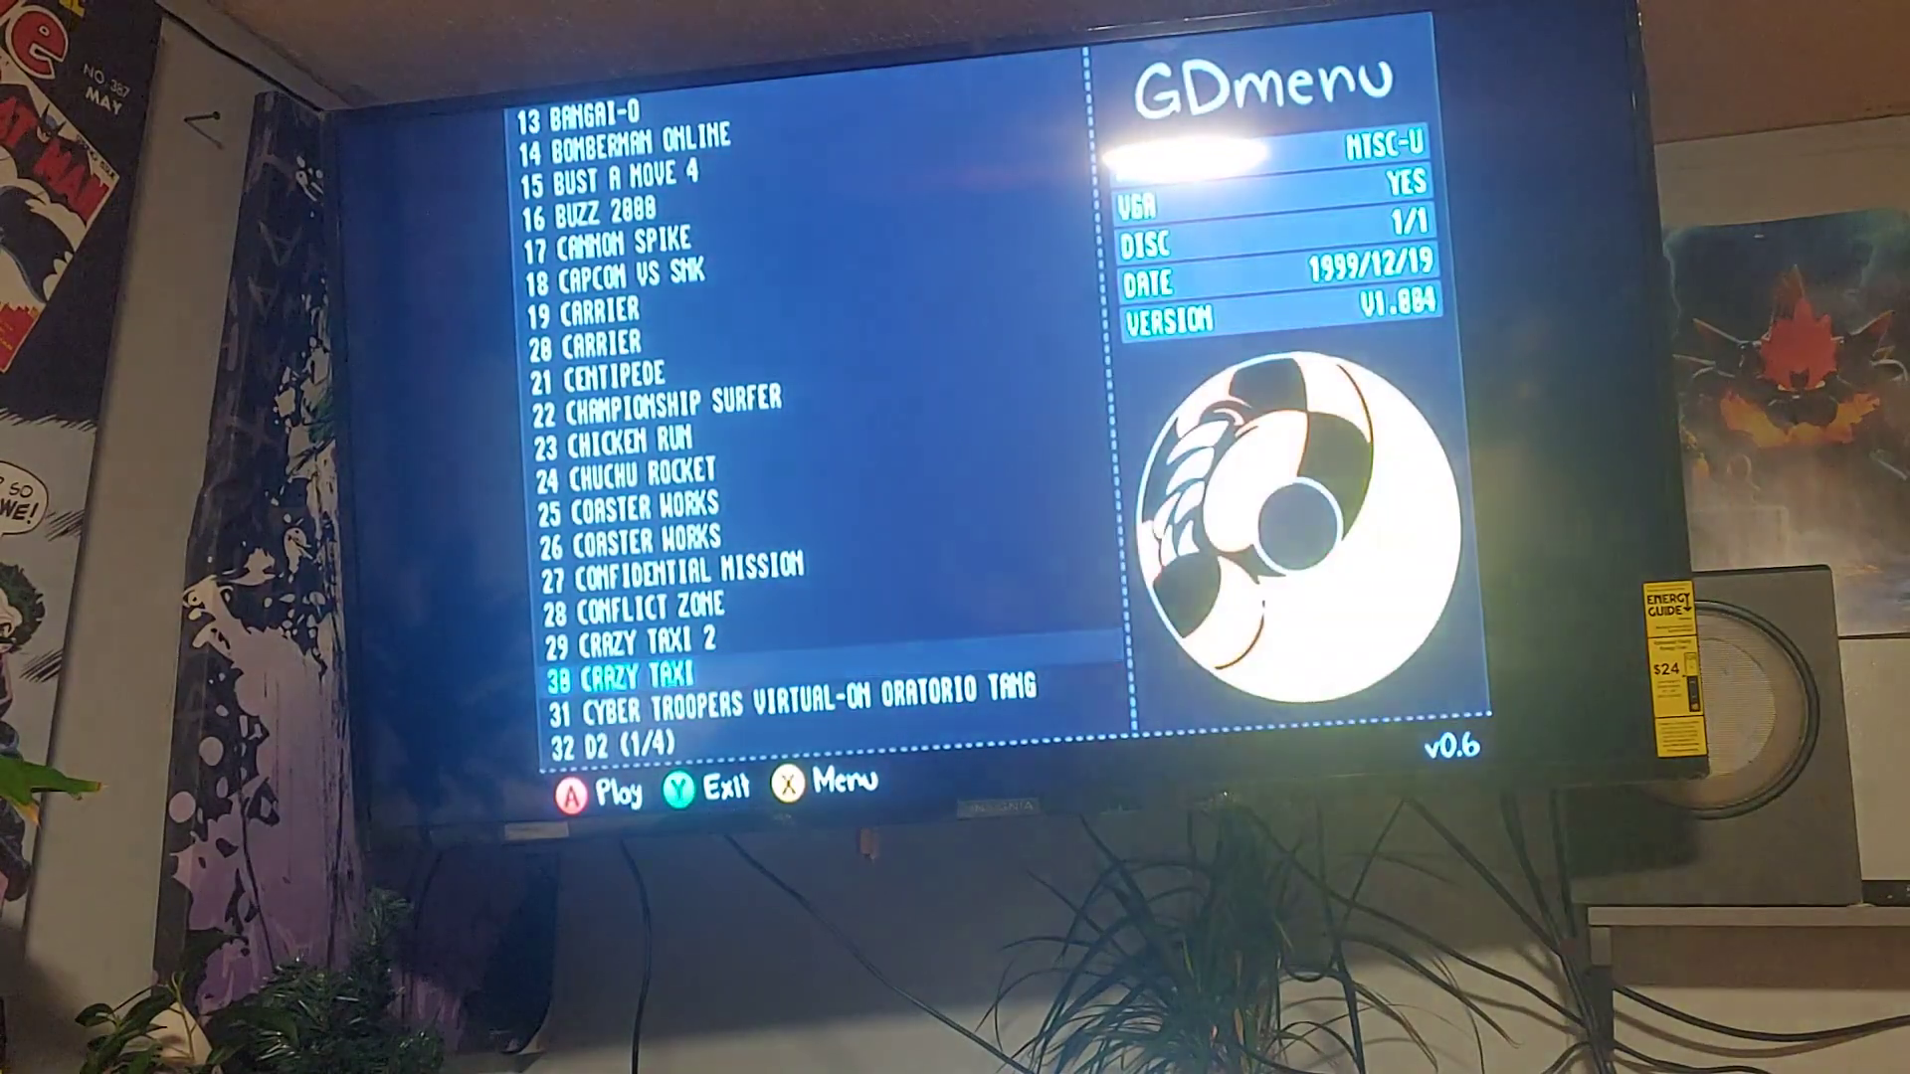
key(Down)
key(Down)
key(Up)
key(Up)
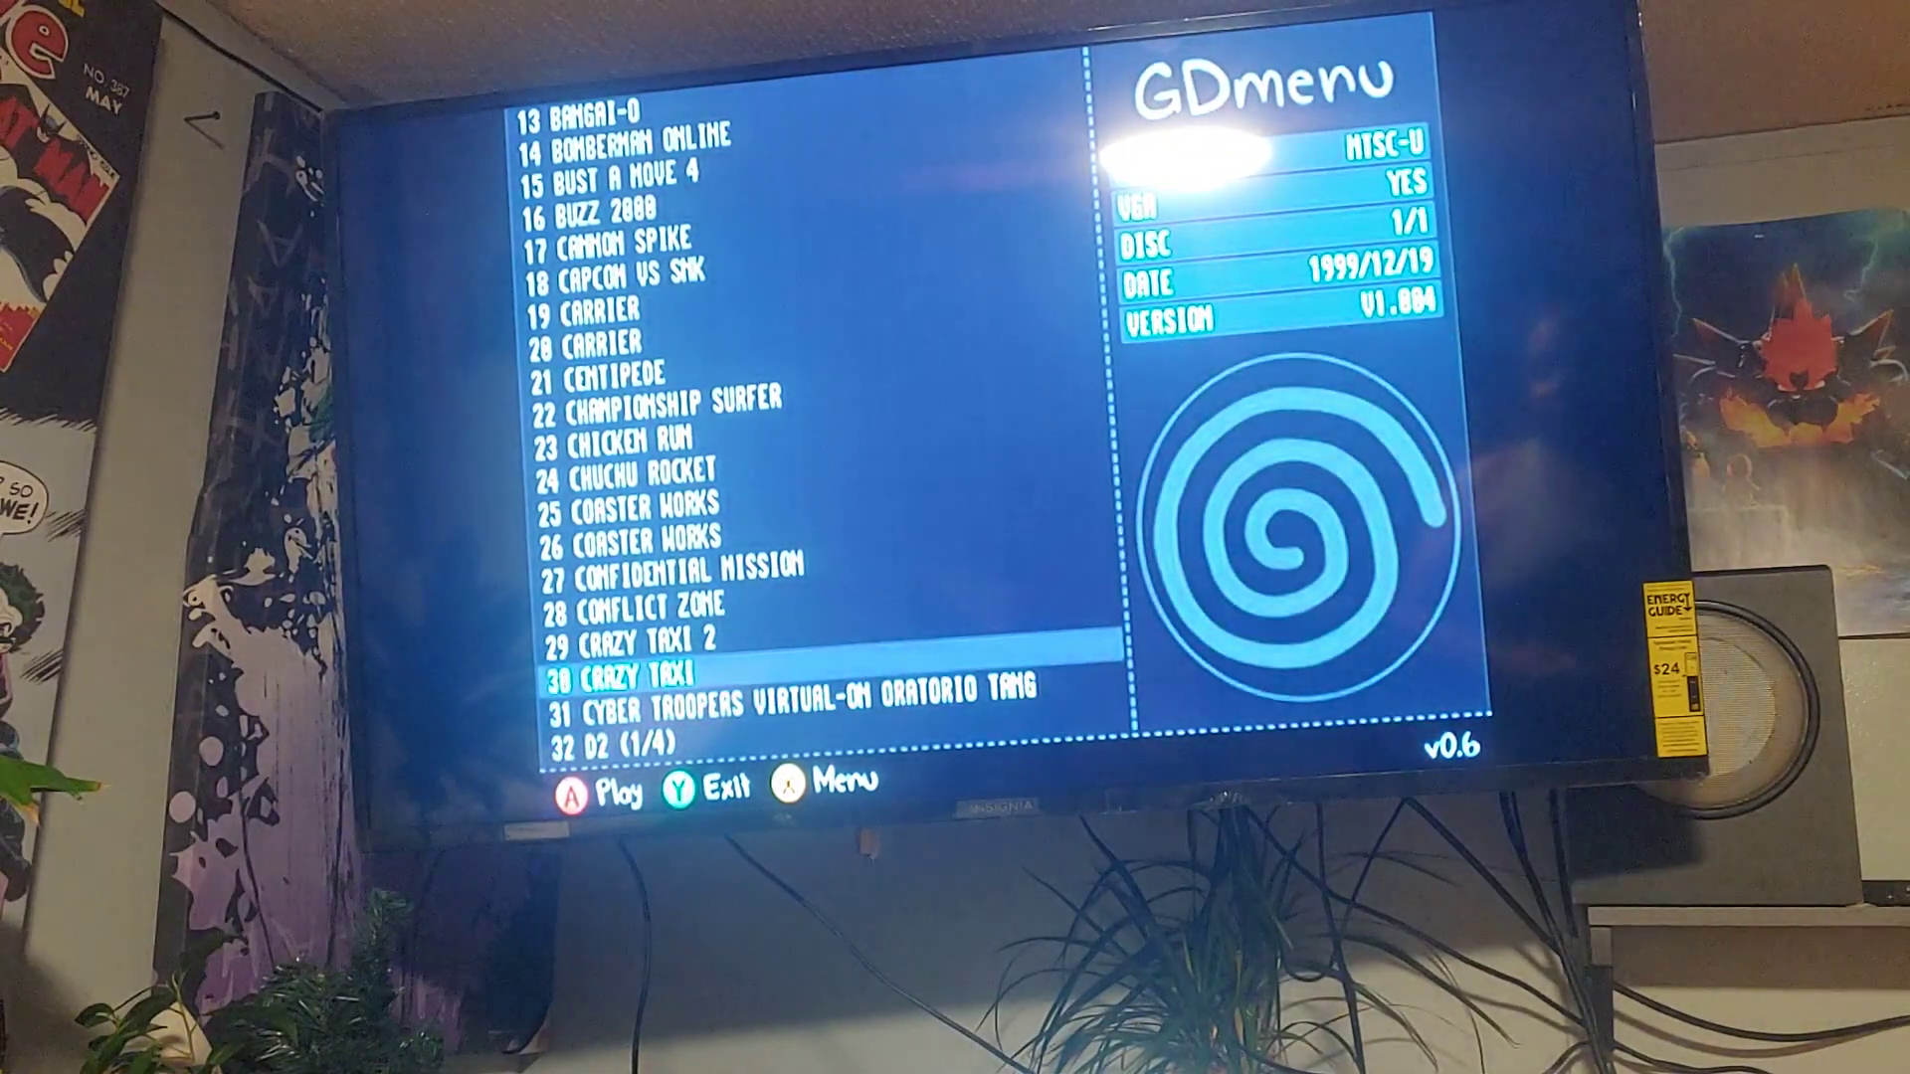
key(Return)
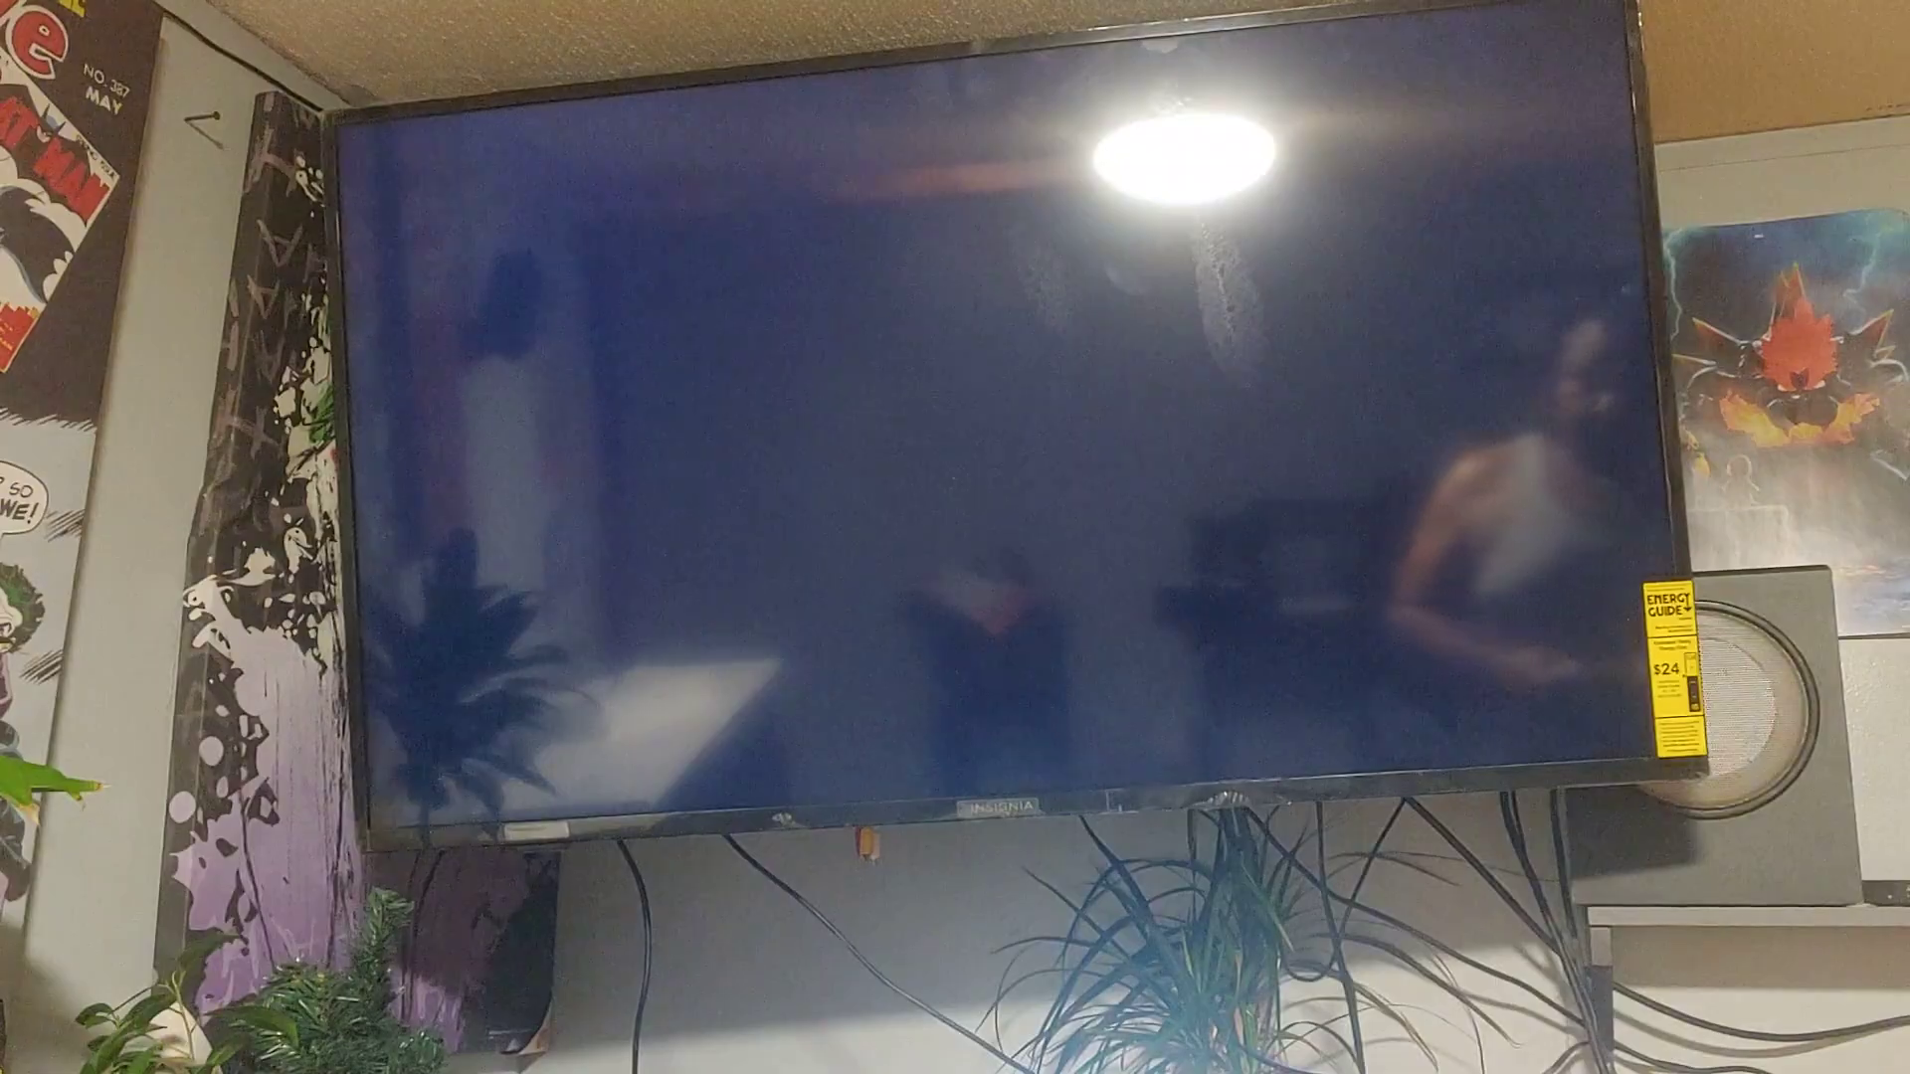